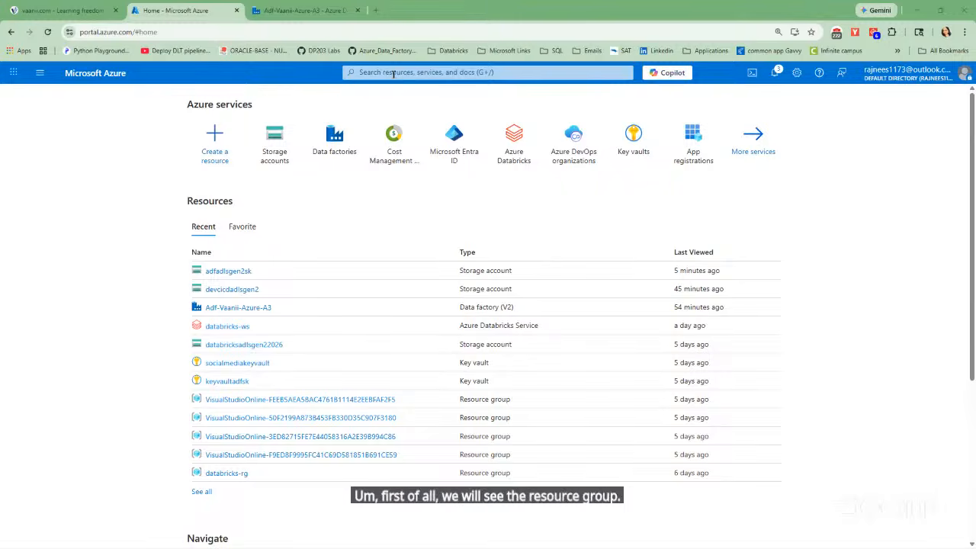
Search the portal for resource, view the subscription's list of resource groups, and return to the home page.
left_click(393, 73)
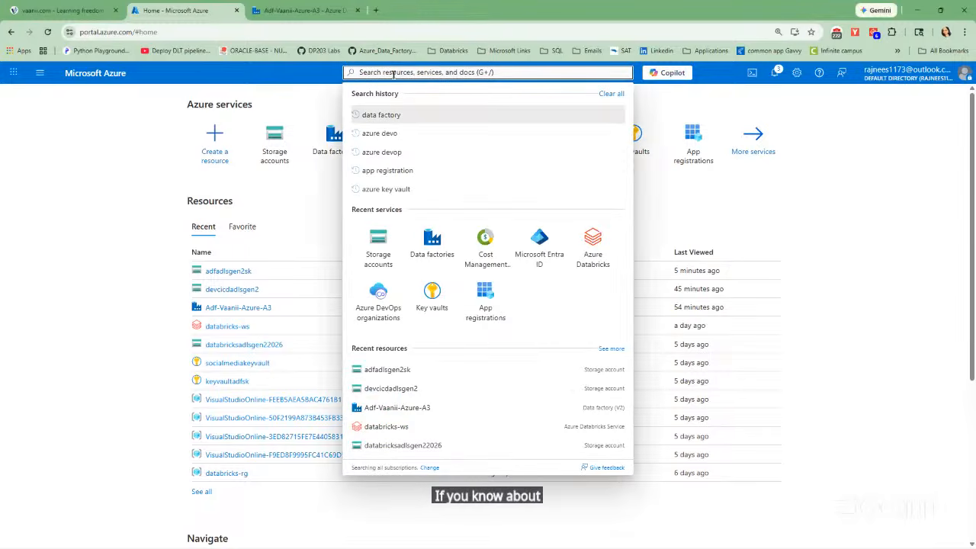
type("res")
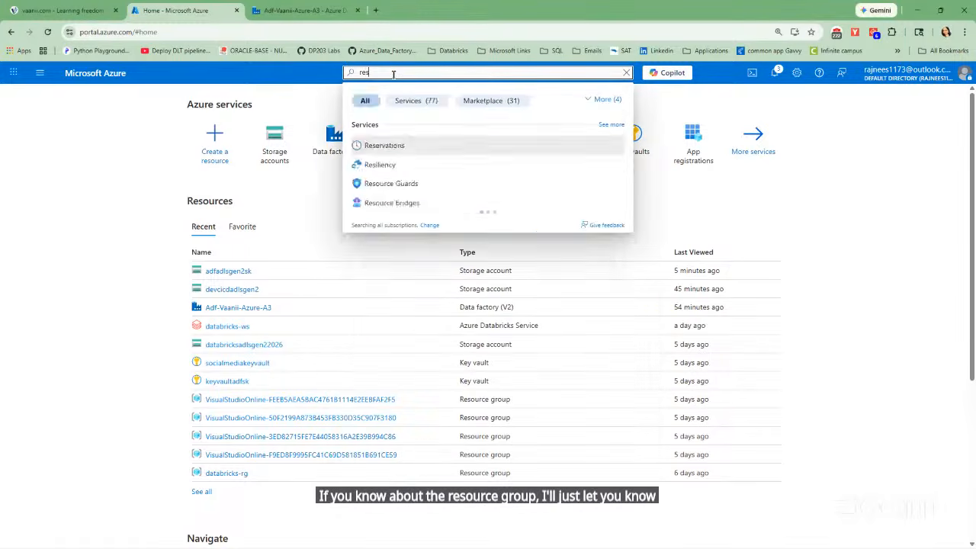
type("ource")
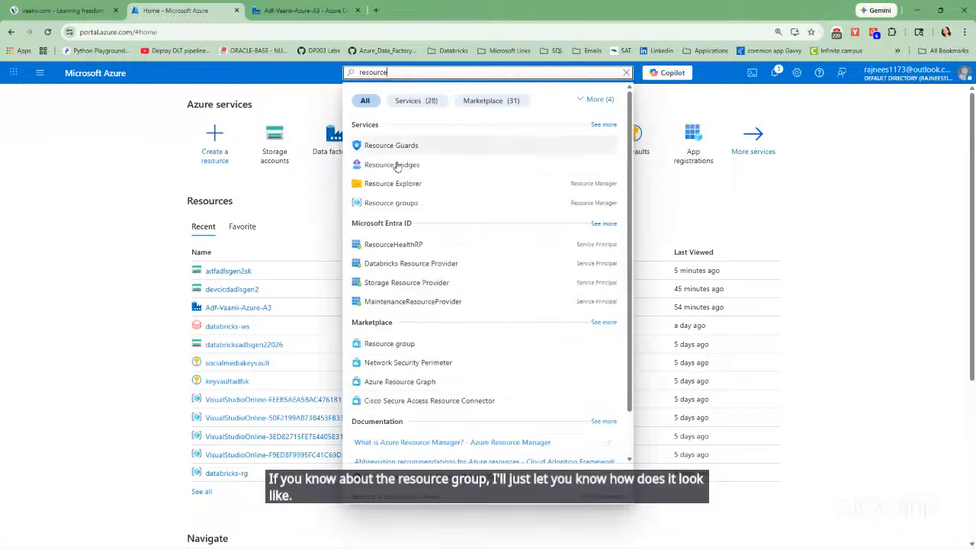
left_click(400, 202)
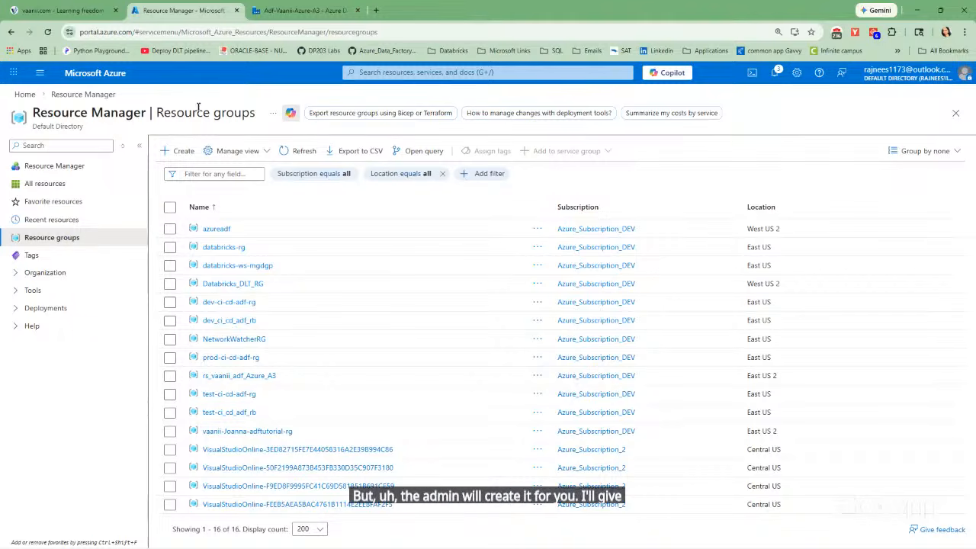
left_click(25, 94)
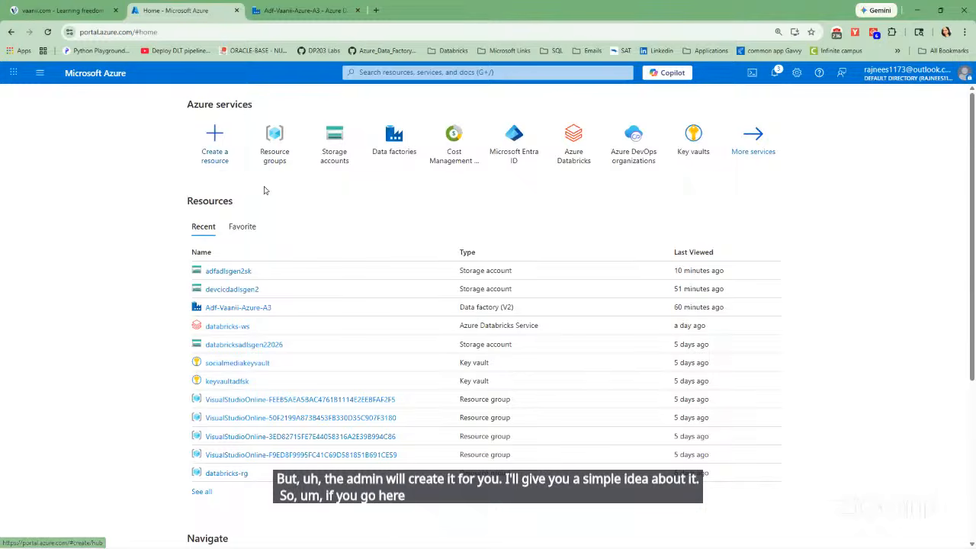
Find the Resource group offering in the Marketplace and open its creation form.
left_click(216, 141)
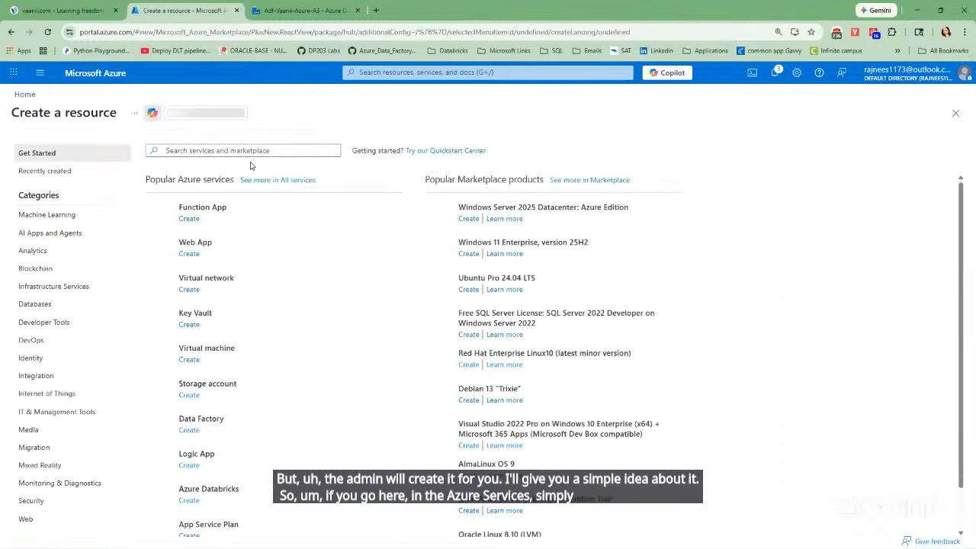
left_click(209, 150)
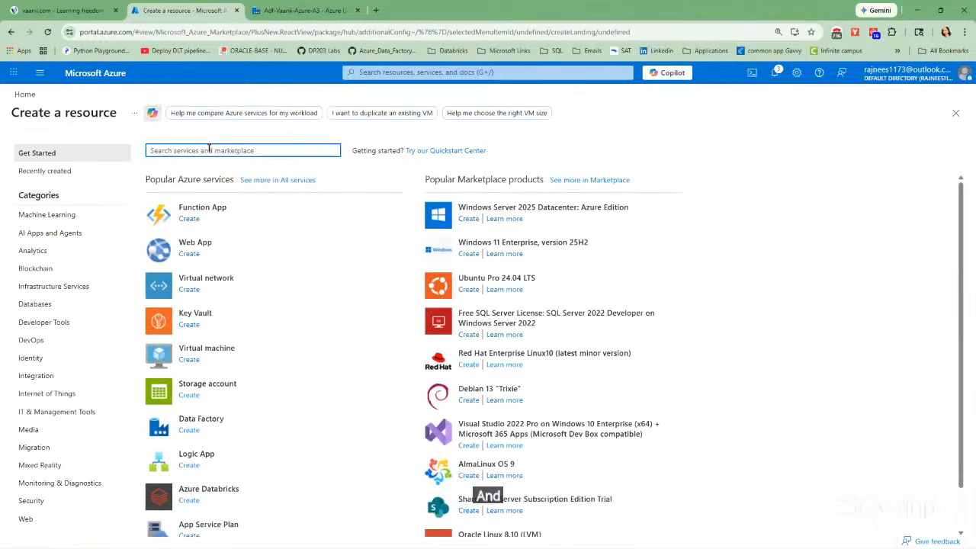
type("resou")
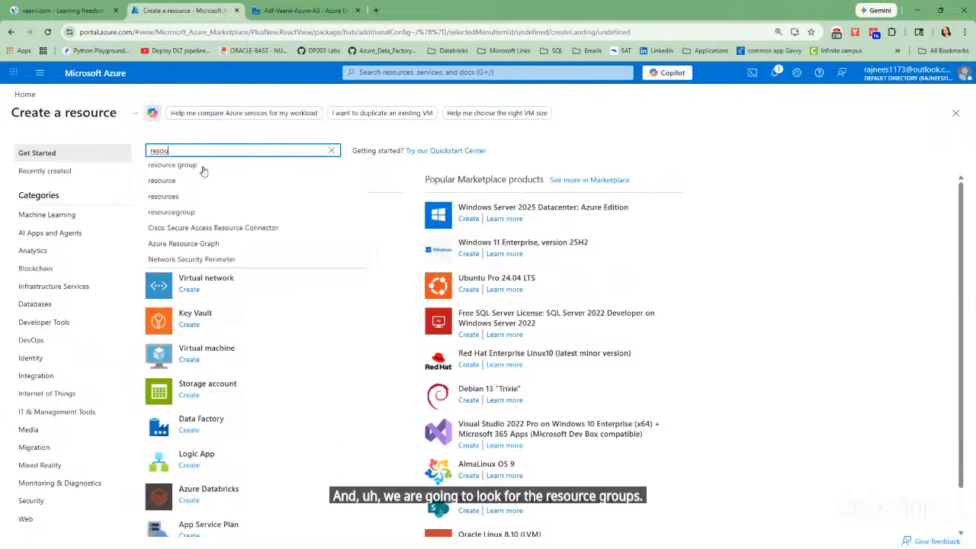
left_click(202, 165)
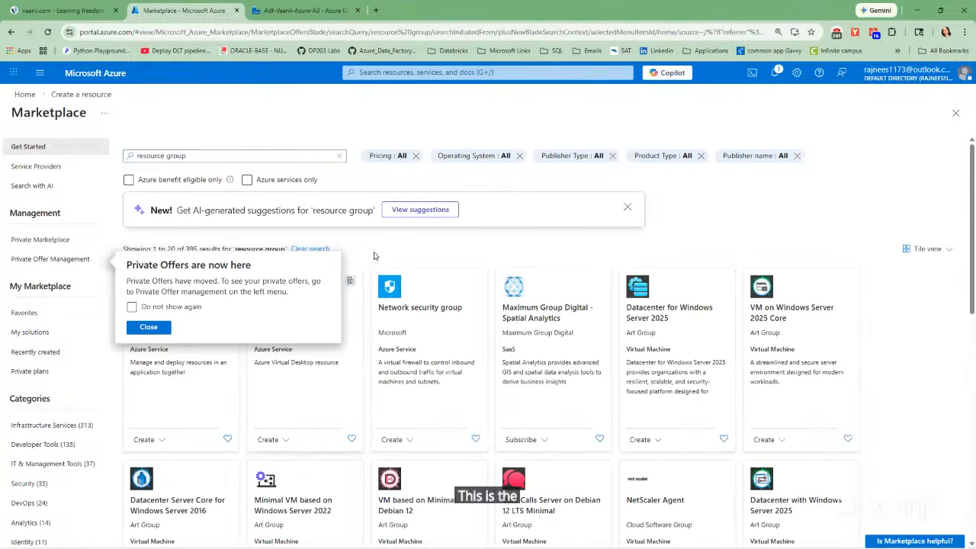
left_click(149, 326)
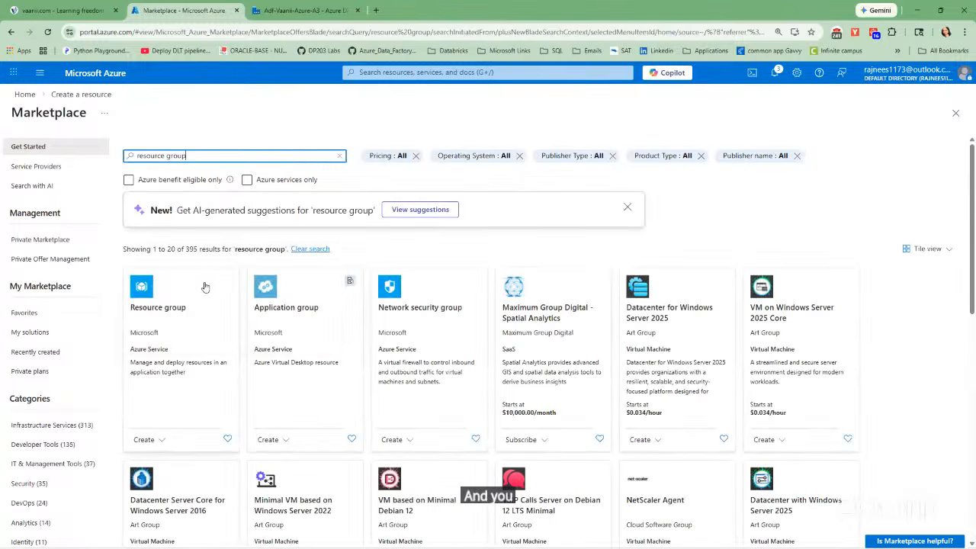
left_click(141, 288)
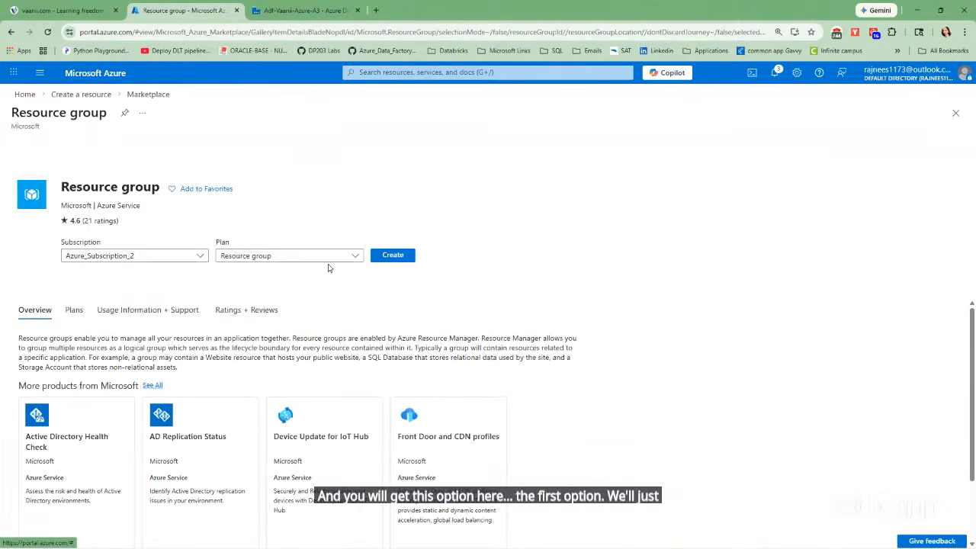
left_click(390, 257)
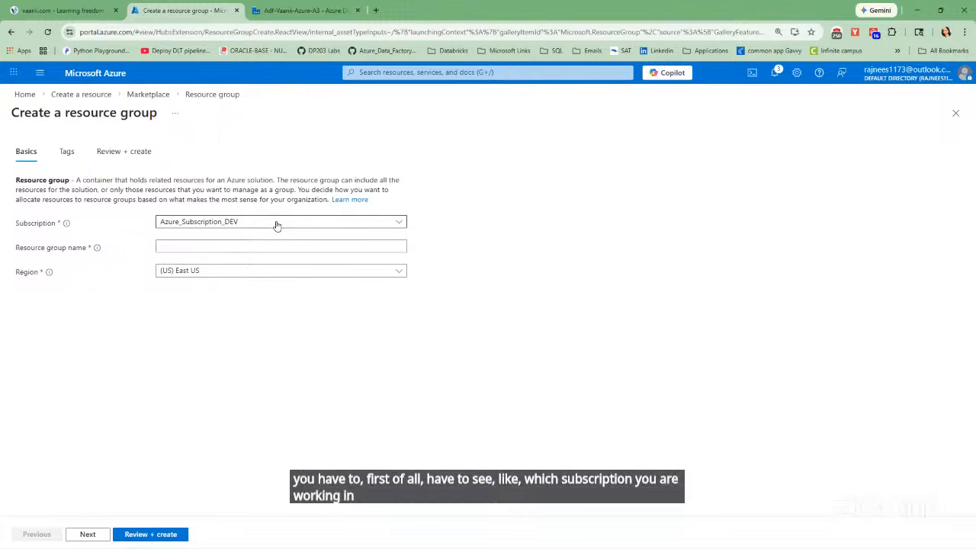
Enter adfboot as the resource group name and leave the form for the home page without creating the group.
left_click(215, 247)
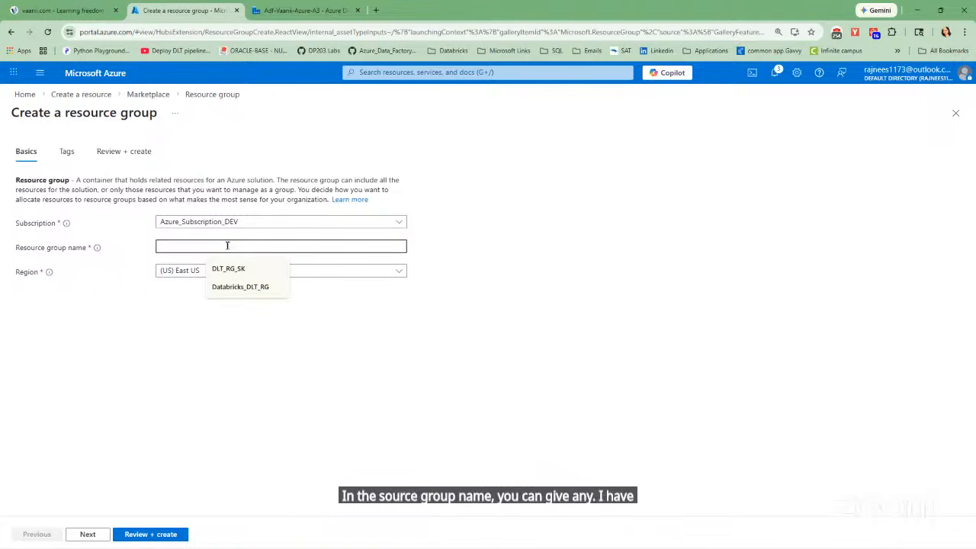
type("adf")
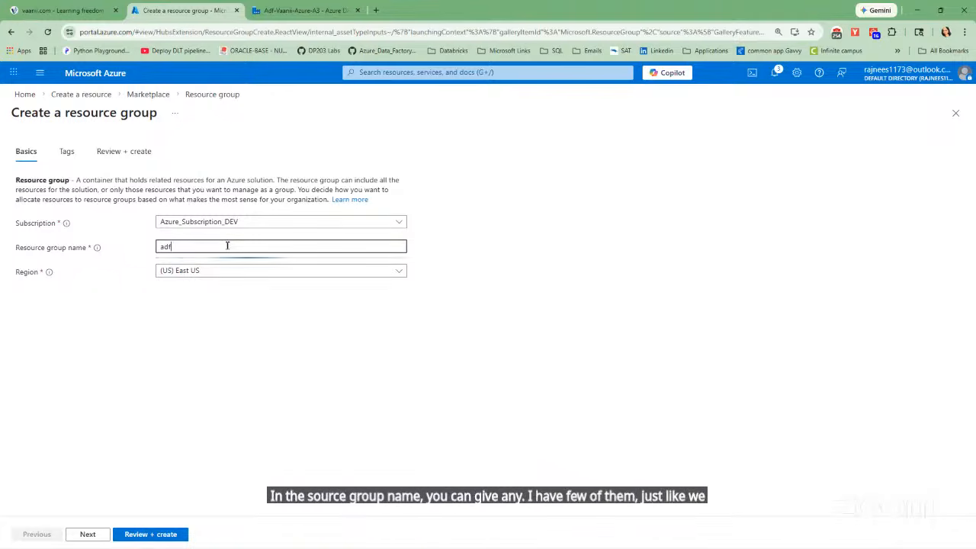
type("boot")
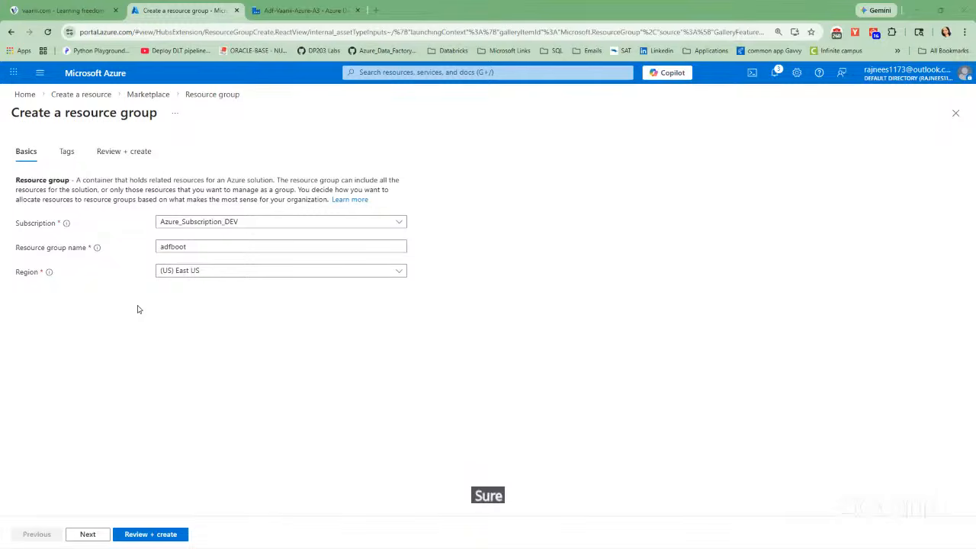
left_click(29, 95)
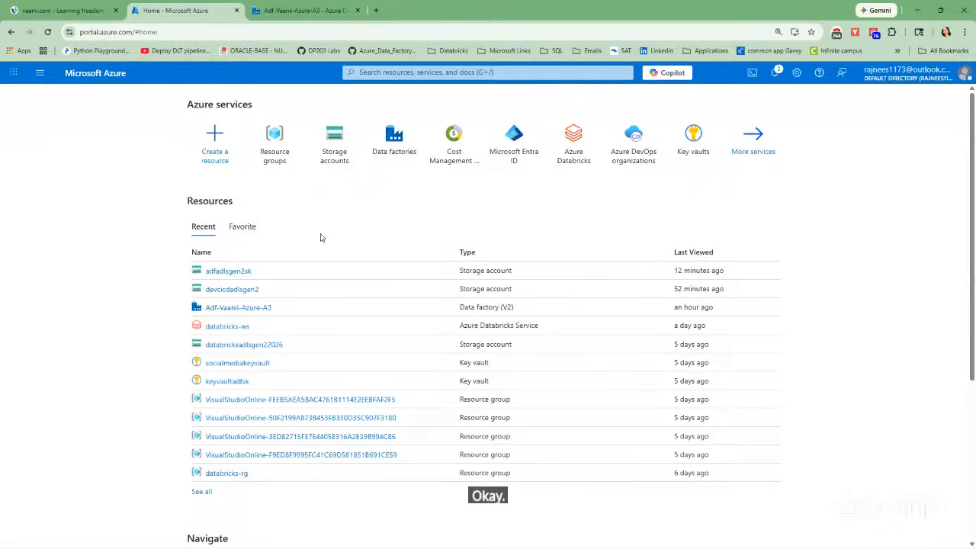
Open the Adf-Vaanii-Azure-A3 data factory and launch its Azure Data Factory Studio.
left_click(390, 144)
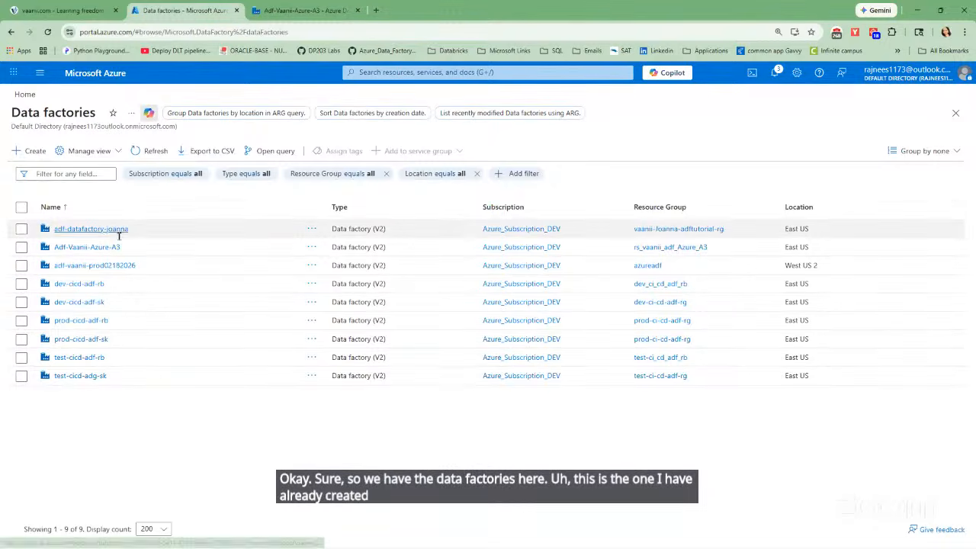
left_click(111, 248)
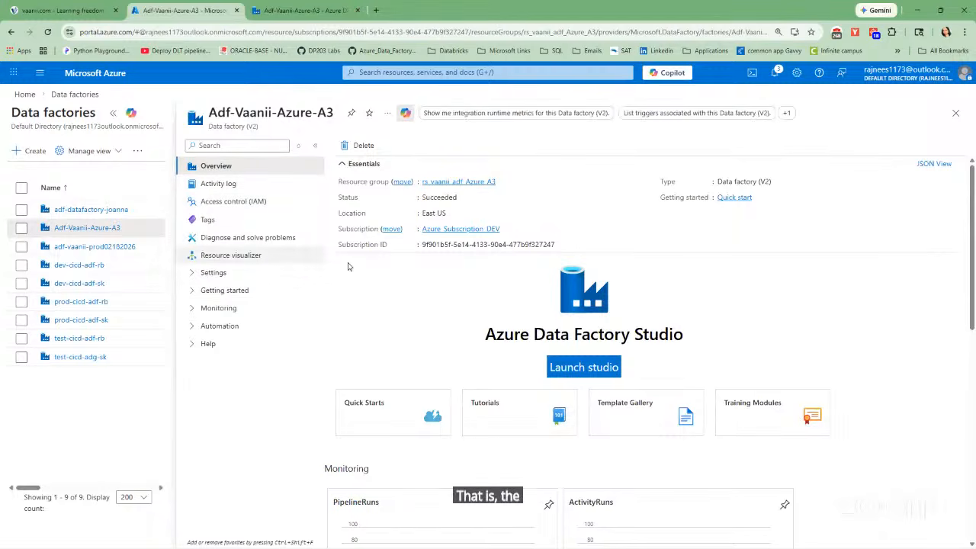
left_click(572, 369)
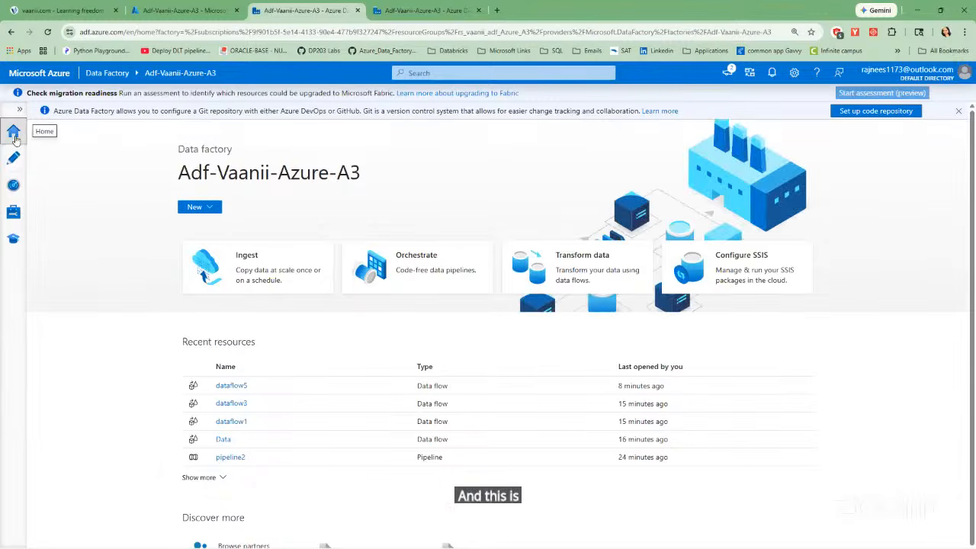
Show the studio's navigation labels and open the authoring workspace, looking briefly through the existing pipelines.
left_click(21, 112)
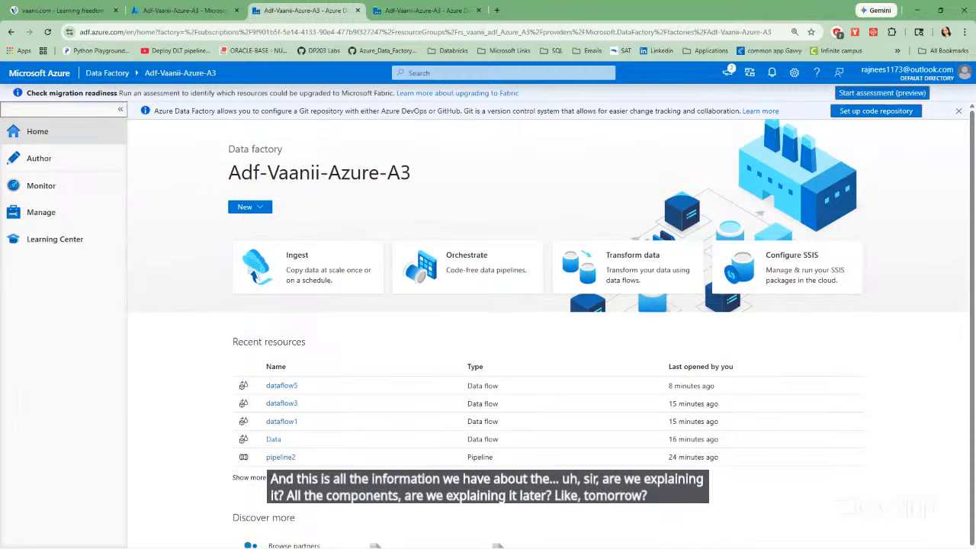
left_click(78, 160)
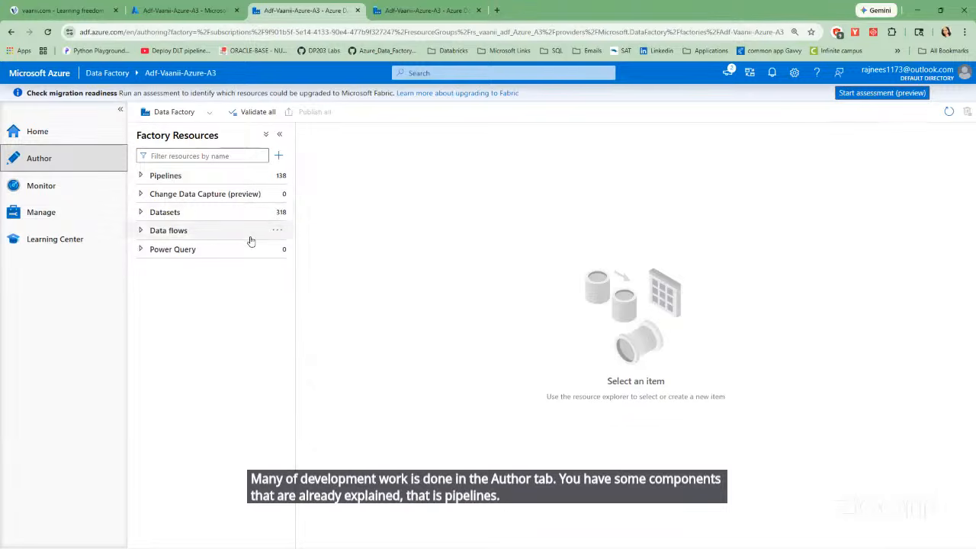
left_click(142, 176)
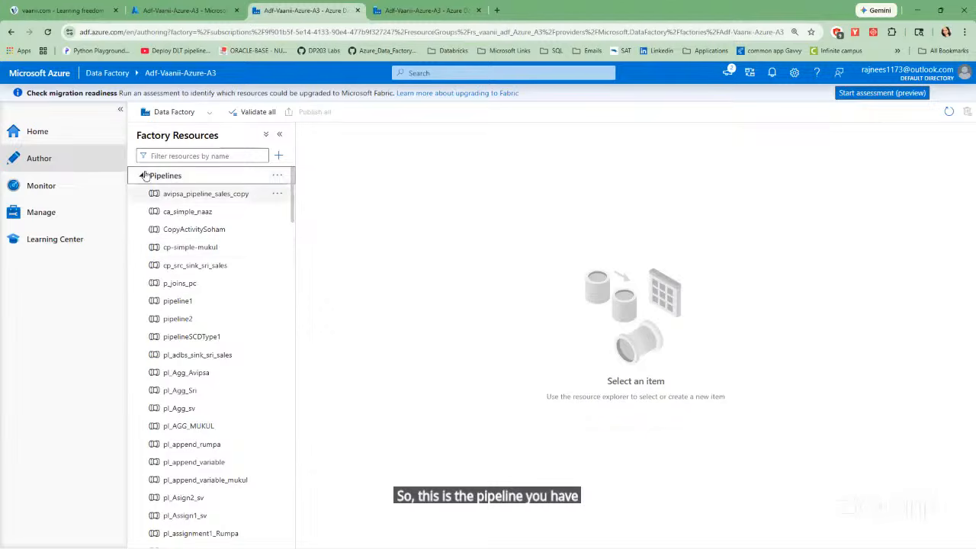
left_click(187, 176)
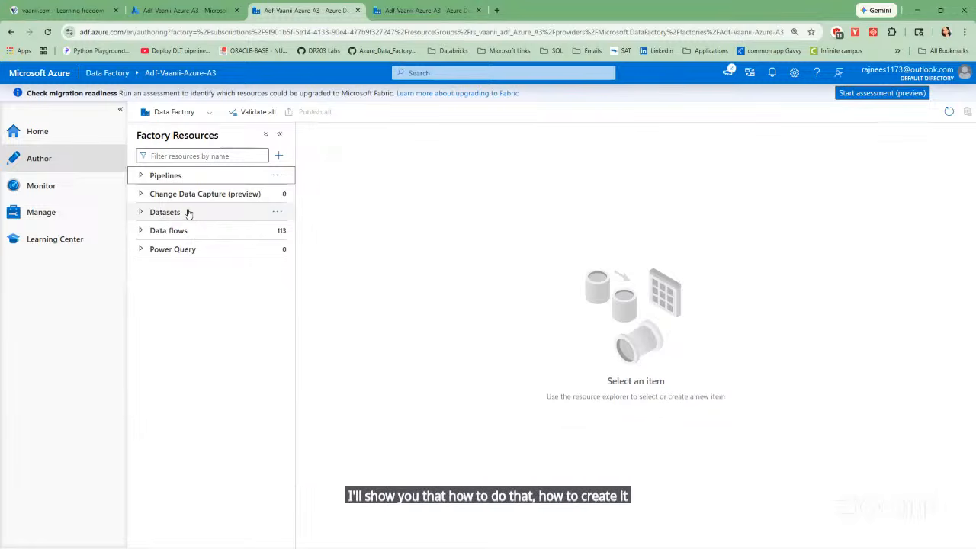
Start a new dataset and browse the available data stores, including the Azure and Database categories.
left_click(279, 214)
left_click(283, 228)
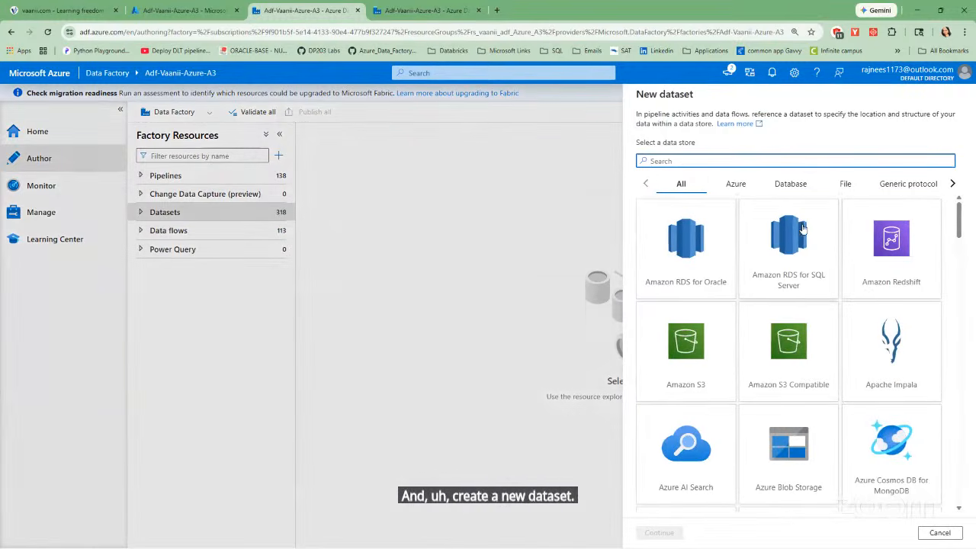
scroll(804, 232, "down", 2)
scroll(804, 232, "up", 2)
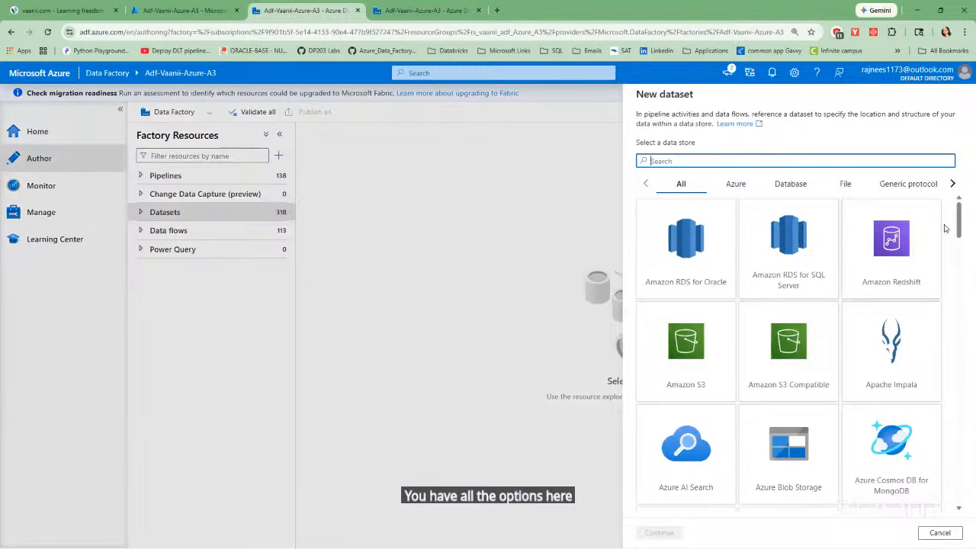
scroll(958, 223, "down", 4)
scroll(954, 211, "up", 4)
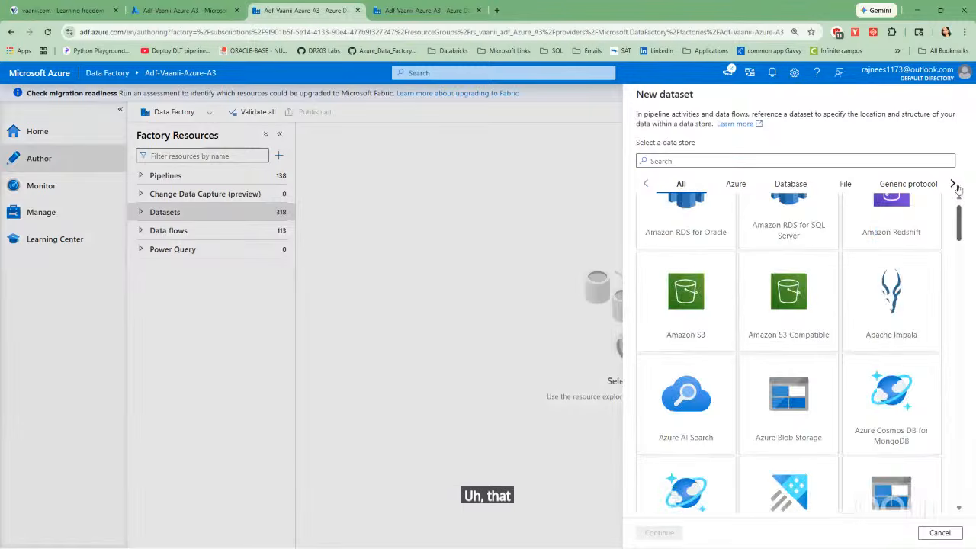
left_click(735, 185)
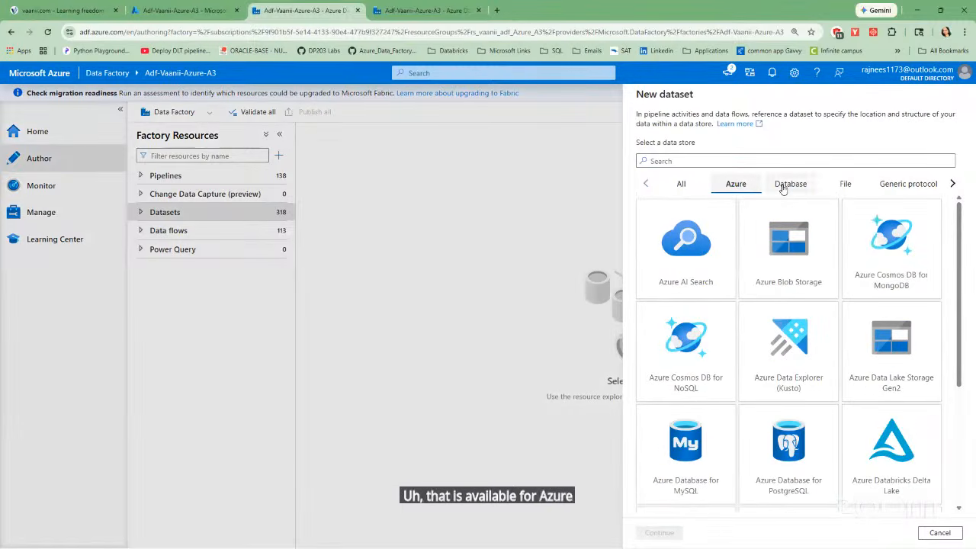
left_click(783, 187)
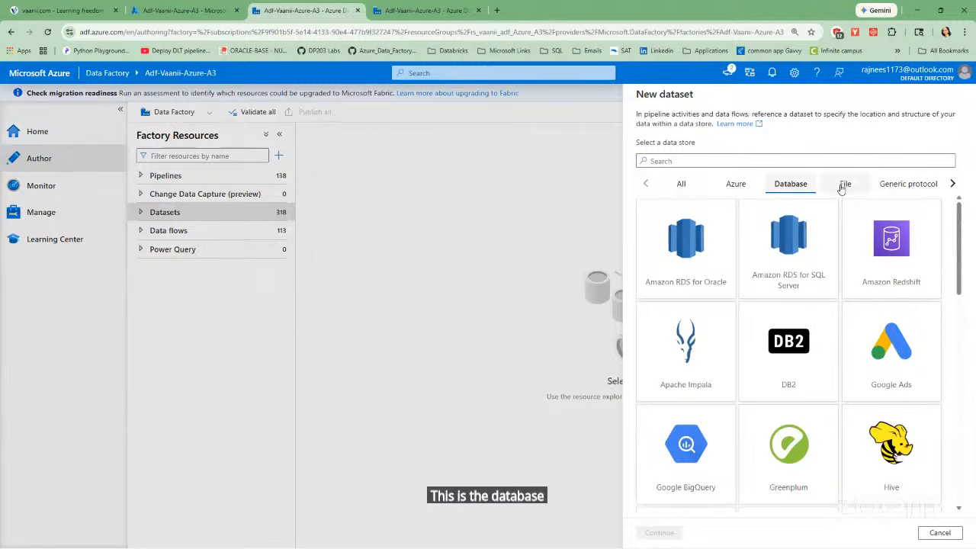
left_click(684, 184)
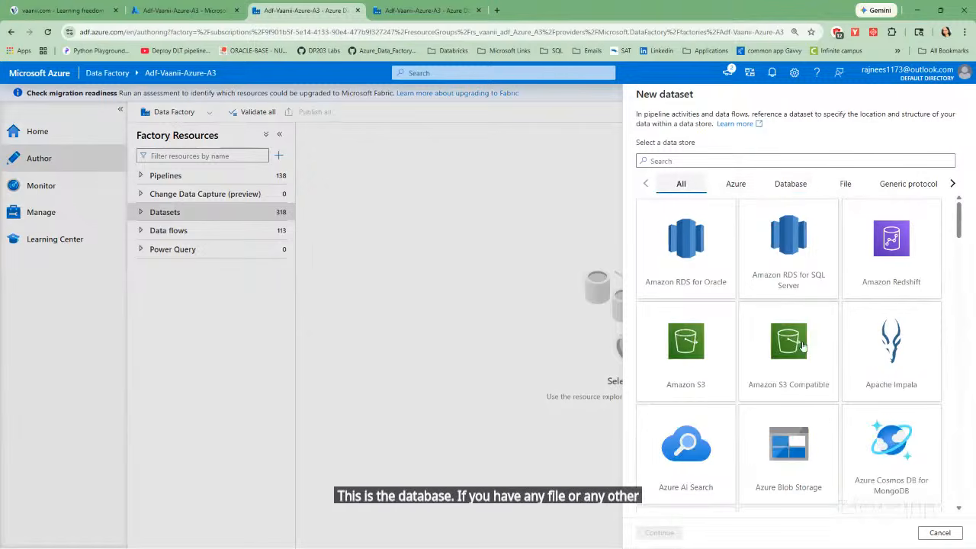
Search the data stores for data, choose Azure Data Lake Storage Gen2, and set the dataset format to DelimitedText.
left_click(683, 160)
type("d")
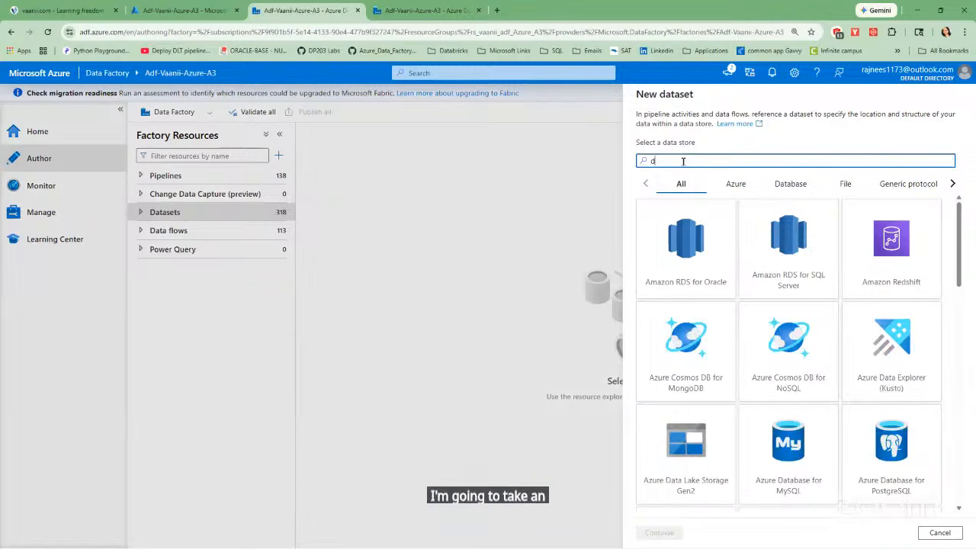
type("ata")
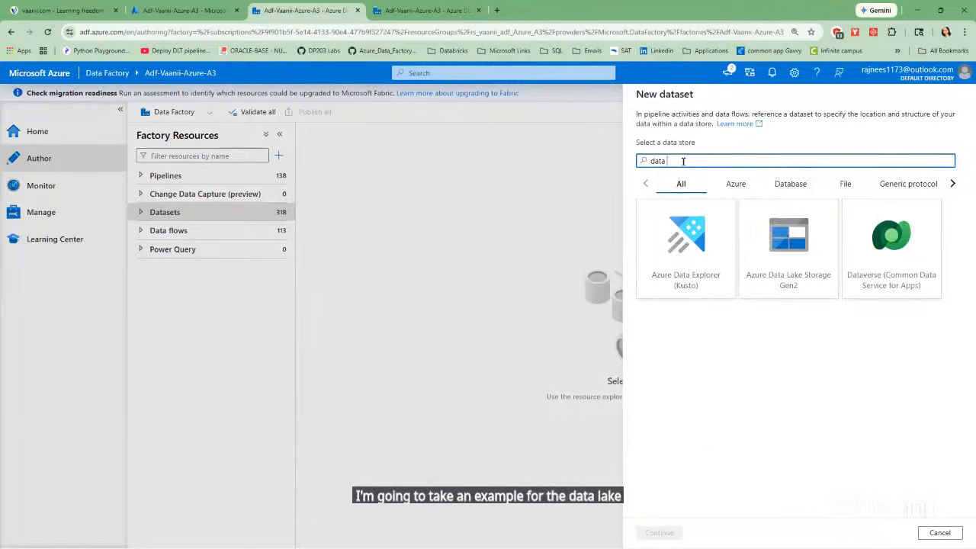
left_click(793, 249)
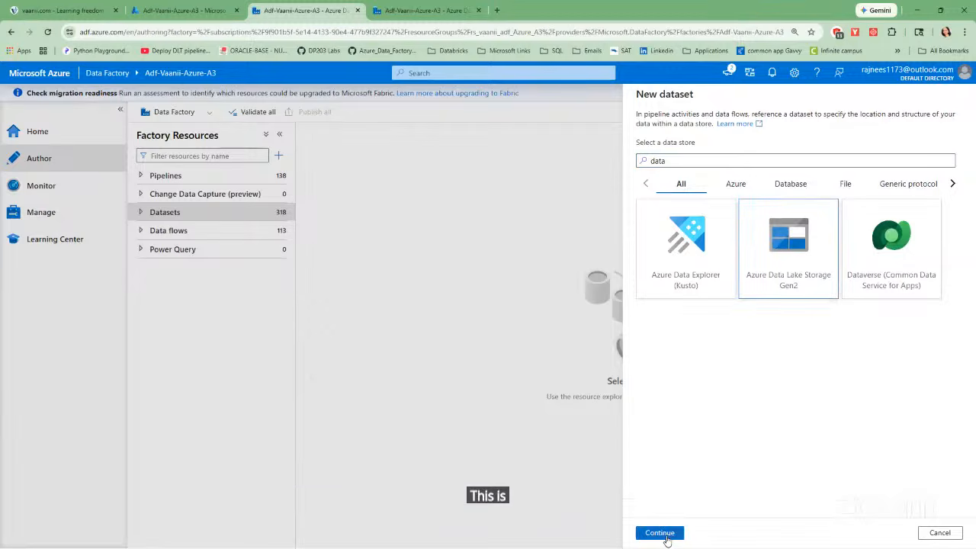
left_click(660, 532)
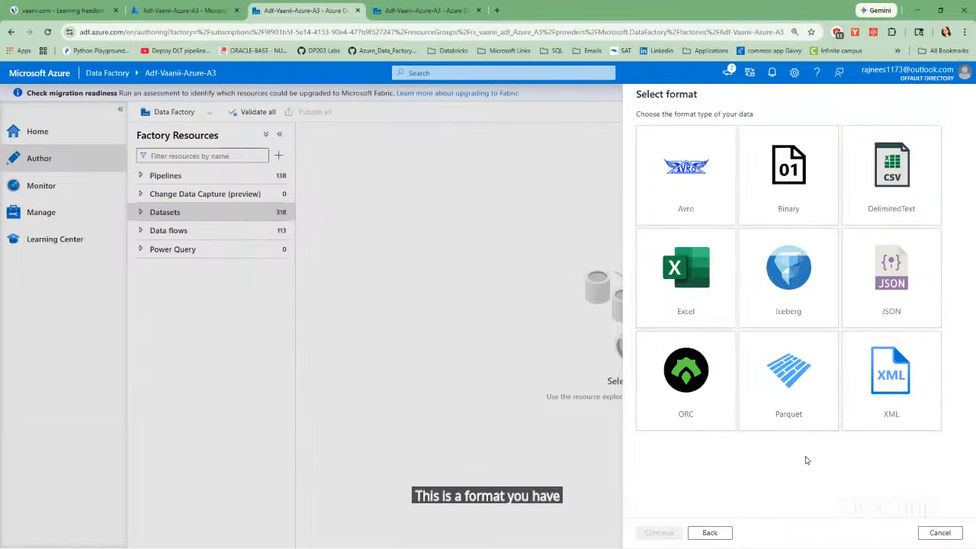
left_click(892, 183)
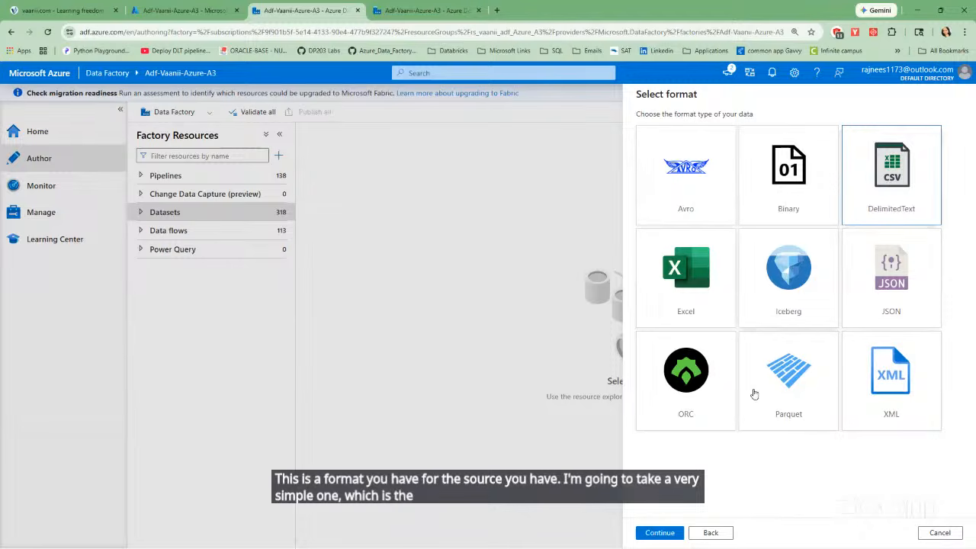
left_click(660, 533)
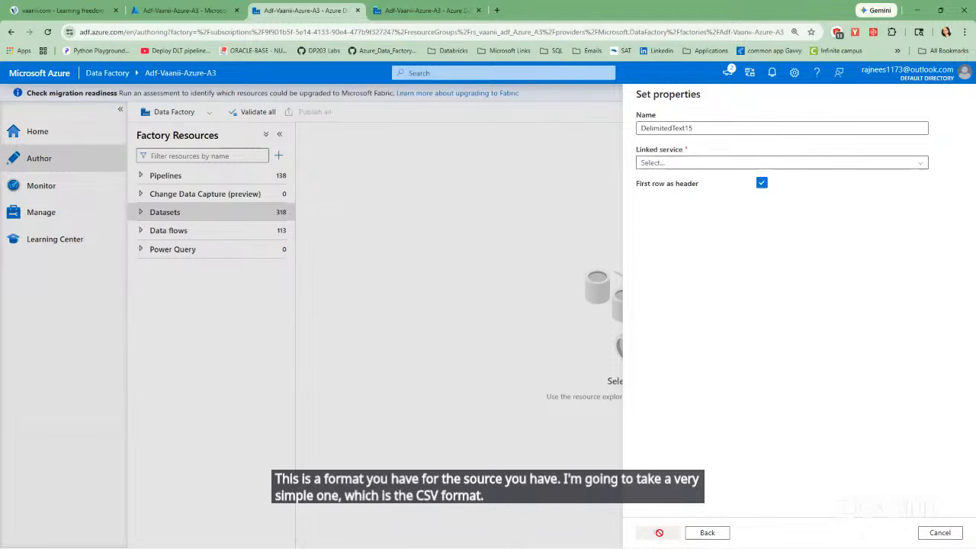
Name the new delimited text dataset ds_src_csv.
left_click(698, 129)
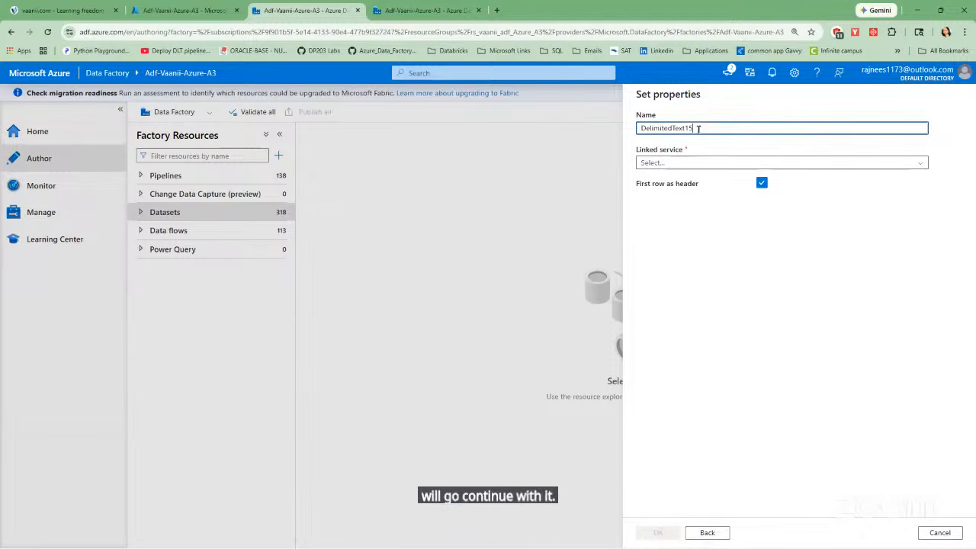
key("BackSpace")
key("BackSpace")
key("BackSpace")
key("BackSpace")
key("BackSpace")
key("BackSpace")
key("BackSpace")
key("BackSpace")
key("BackSpace")
key("BackSpace")
key("BackSpace")
key("BackSpace")
key("BackSpace")
key("BackSpace")
key("BackSpace")
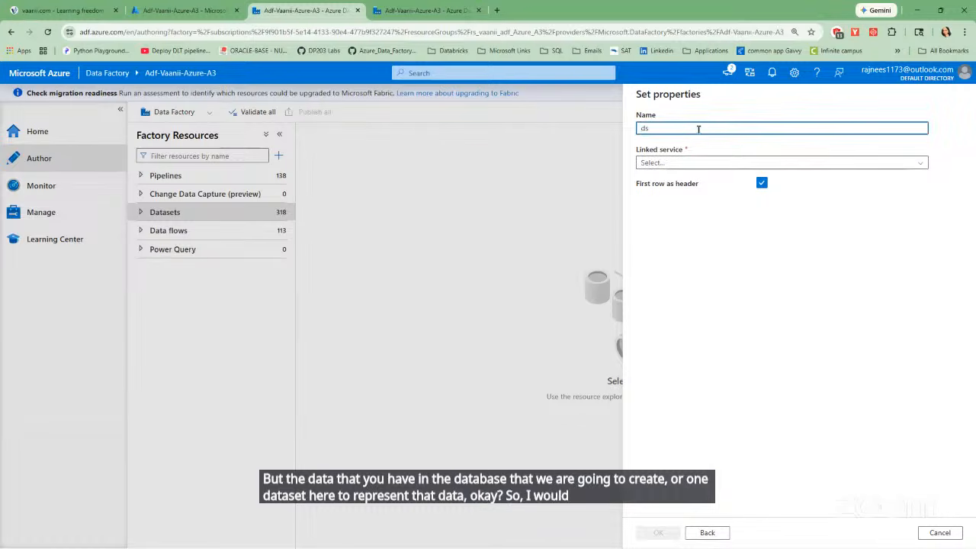
type("_")
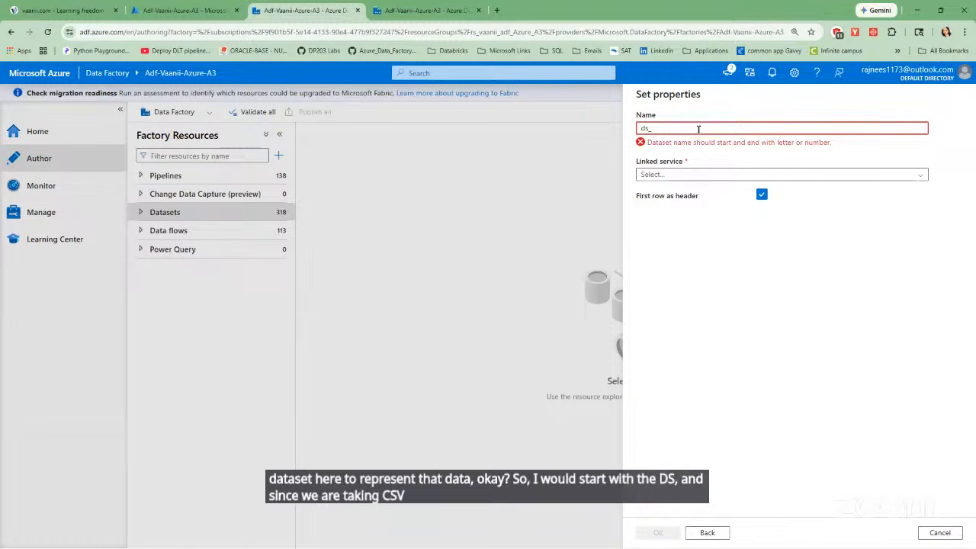
type("src")
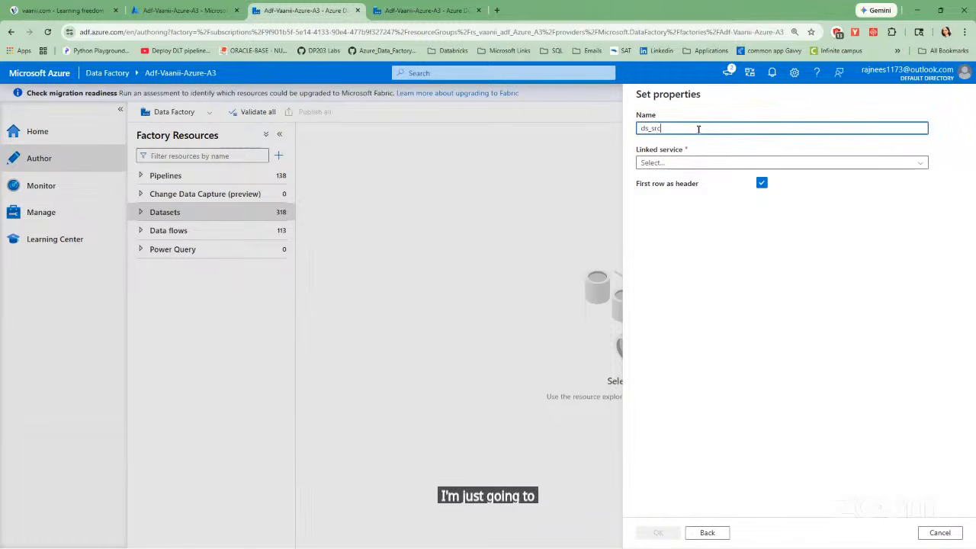
type("_")
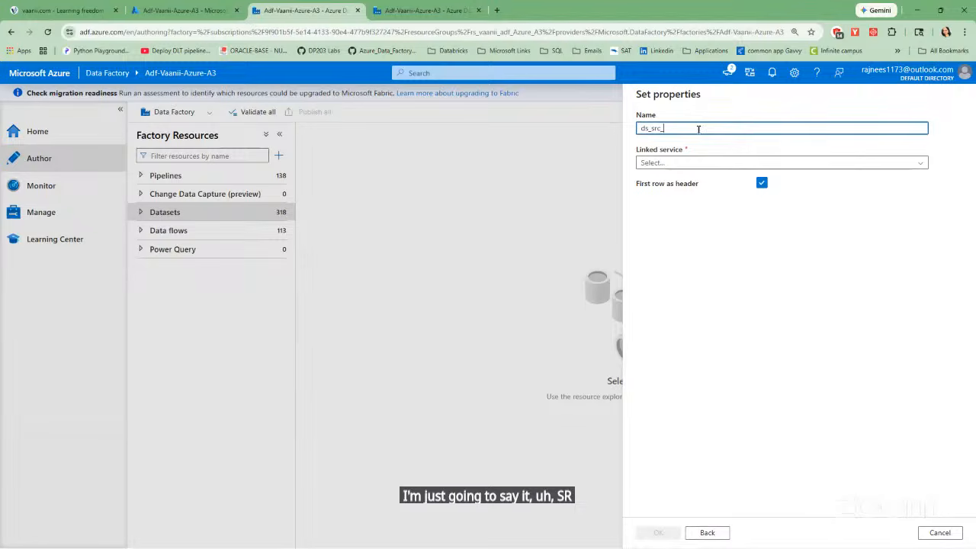
type("csv")
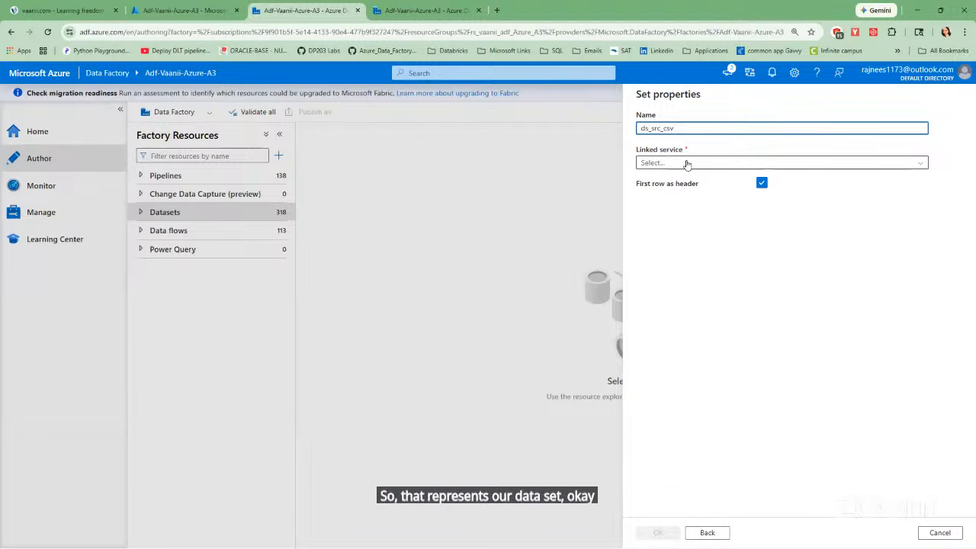
Start a new linked service for the dataset and name it ls_adlsgen2.
left_click(686, 163)
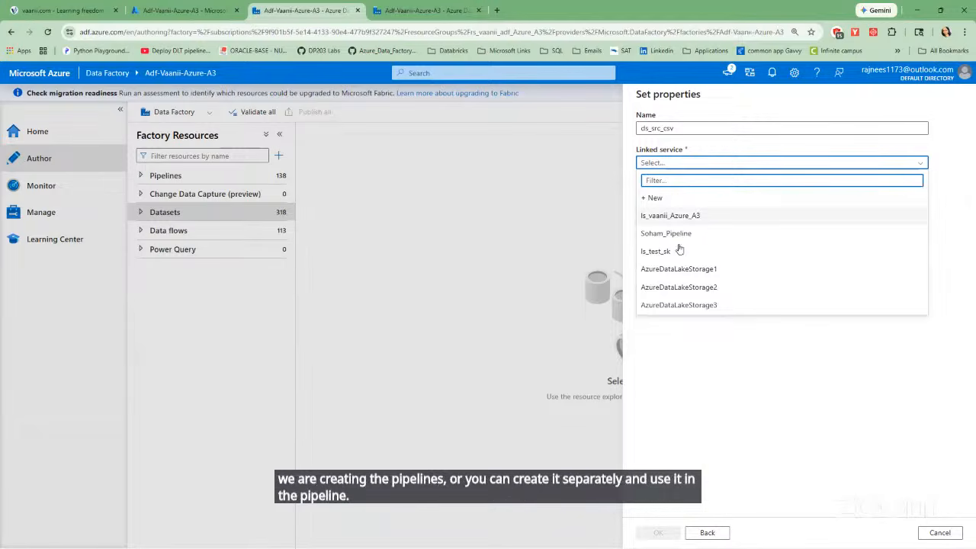
left_click(665, 197)
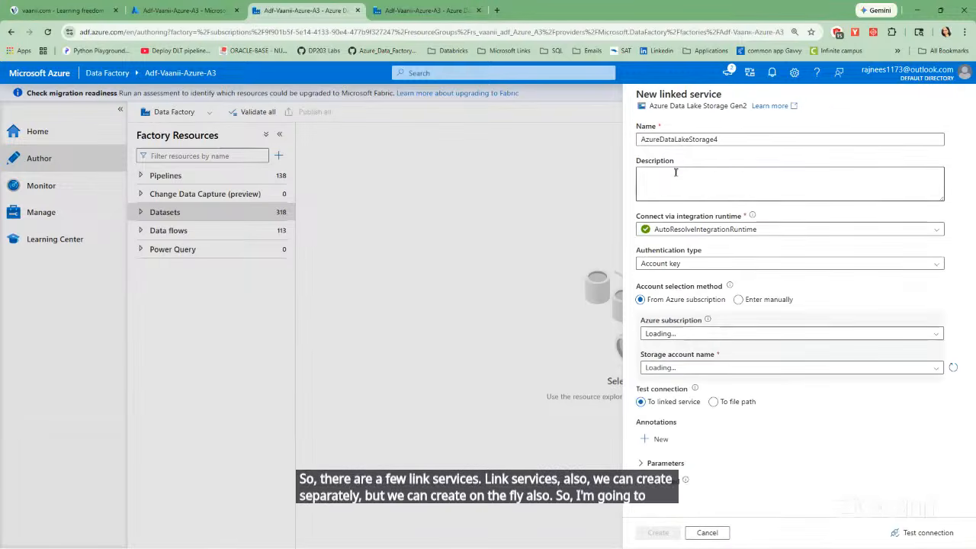
left_click(724, 140)
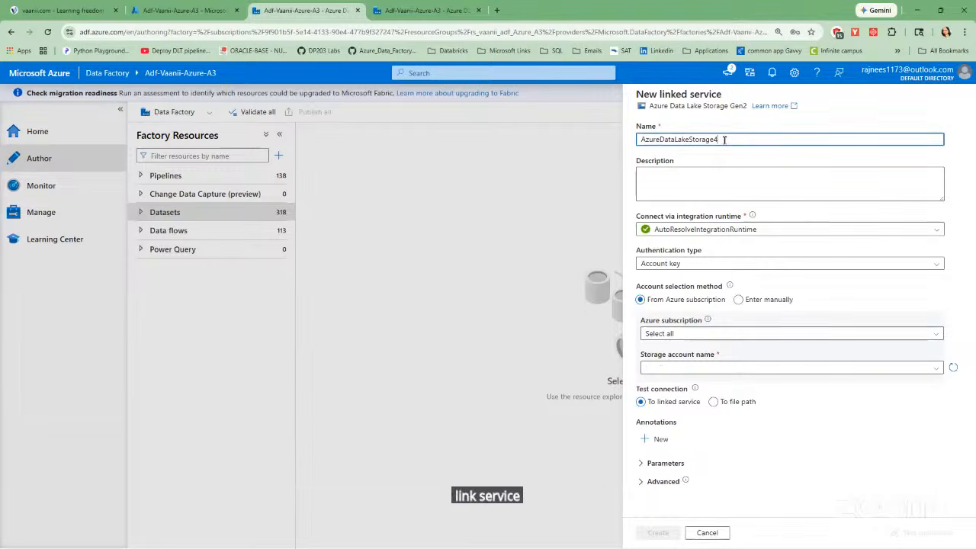
key("BackSpace")
key("BackSpace")
key("BackSpace")
key("BackSpace")
key("BackSpace")
key("BackSpace")
key("BackSpace")
key("BackSpace")
key("BackSpace")
key("BackSpace")
key("BackSpace")
key("BackSpace")
key("BackSpace")
key("BackSpace")
key("BackSpace")
key("BackSpace")
key("BackSpace")
key("BackSpace")
key("BackSpace")
key("BackSpace")
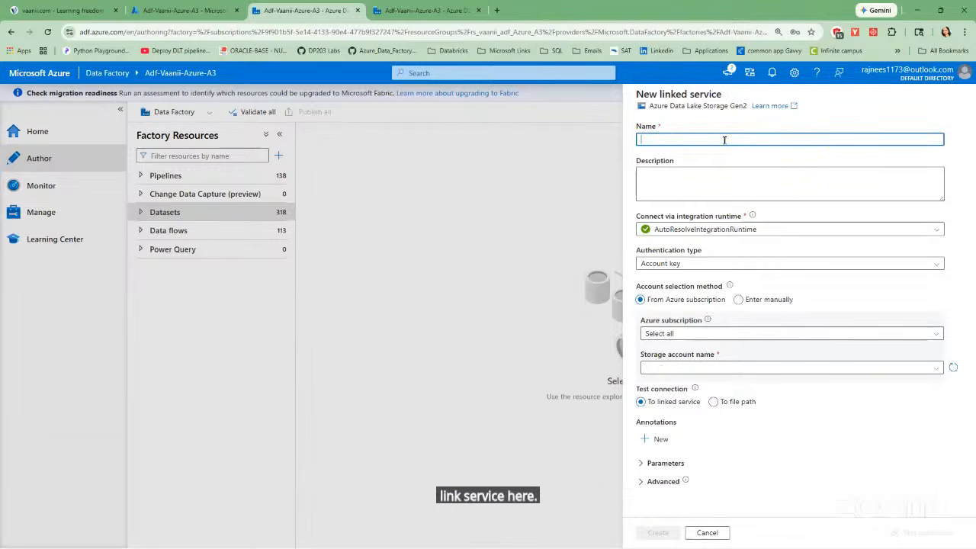
type("ls_")
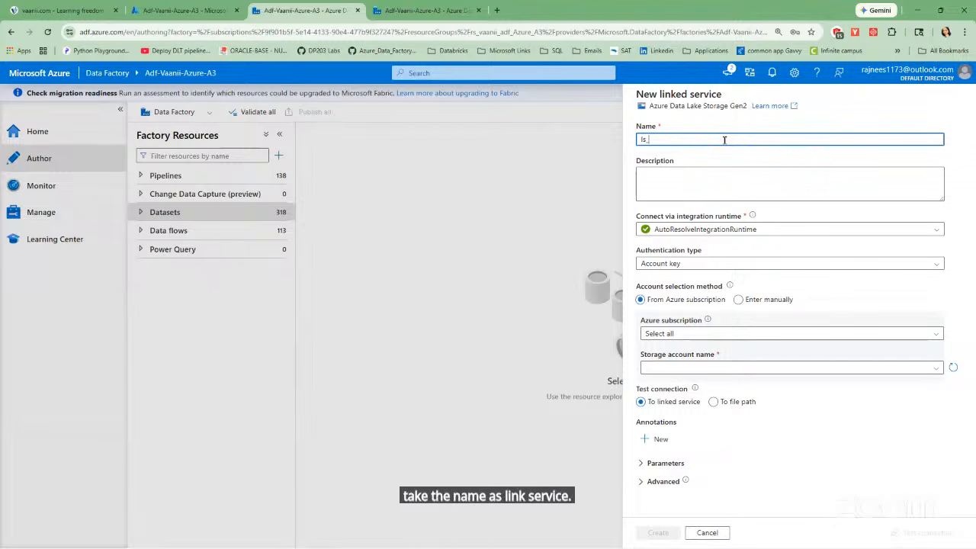
type("adlsg")
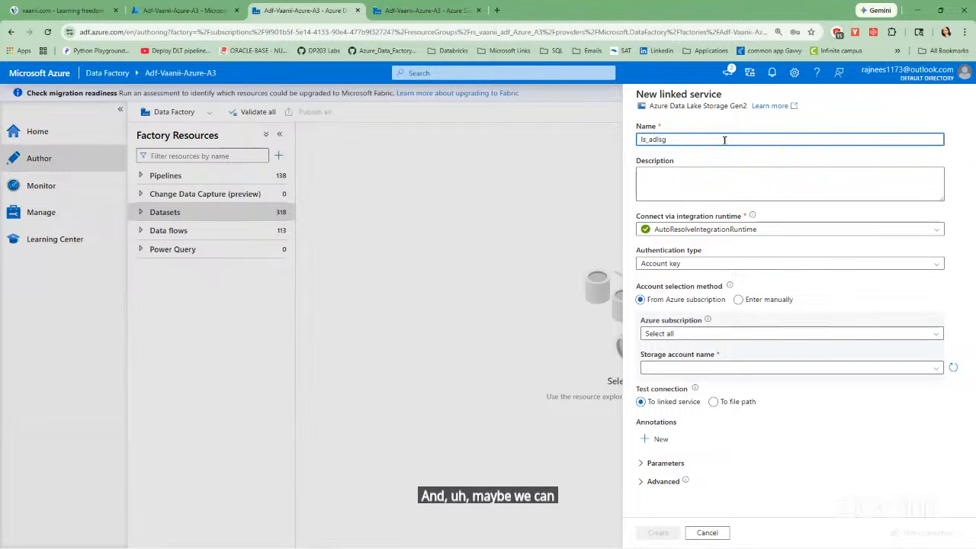
type("en2")
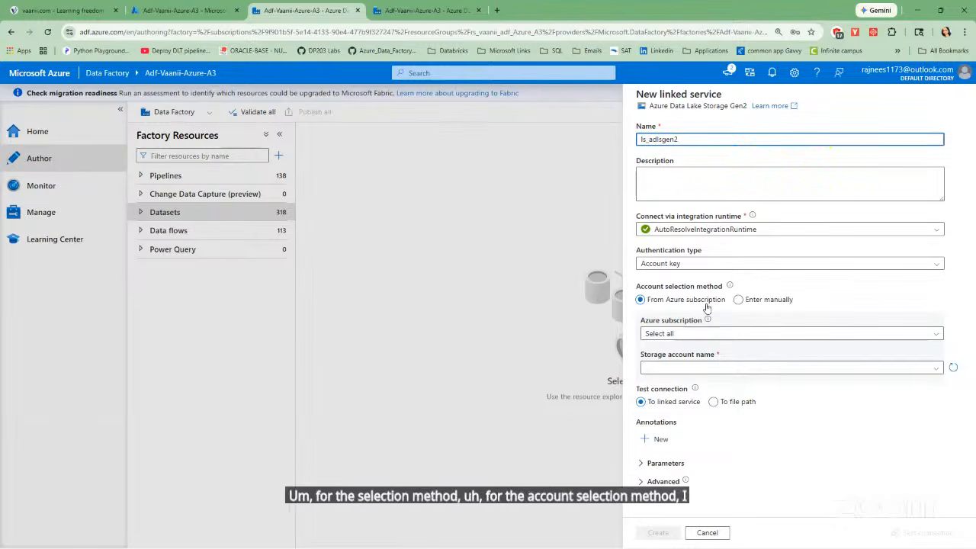
Set the linked service's Azure subscription to Azure_Subscription_DEV and list the storage accounts it offers.
left_click(724, 333)
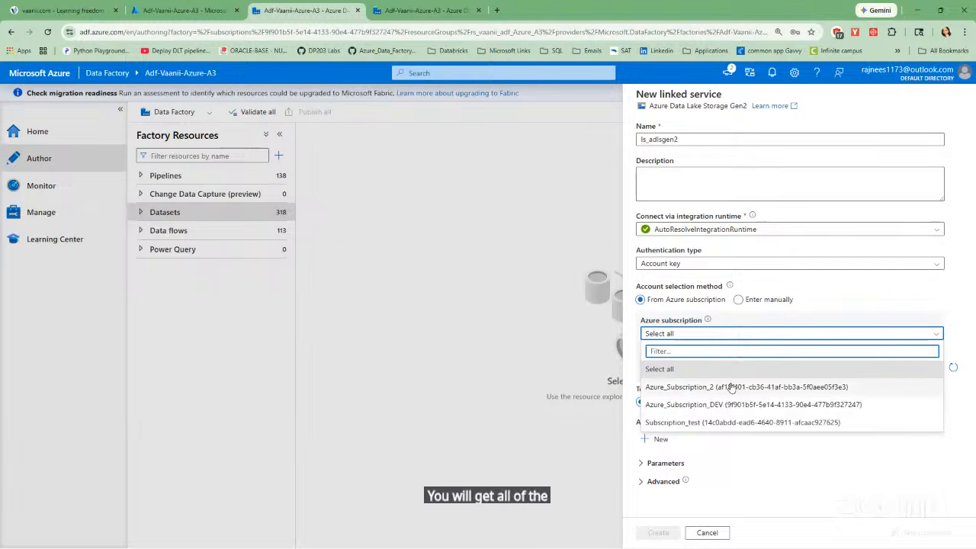
left_click(701, 405)
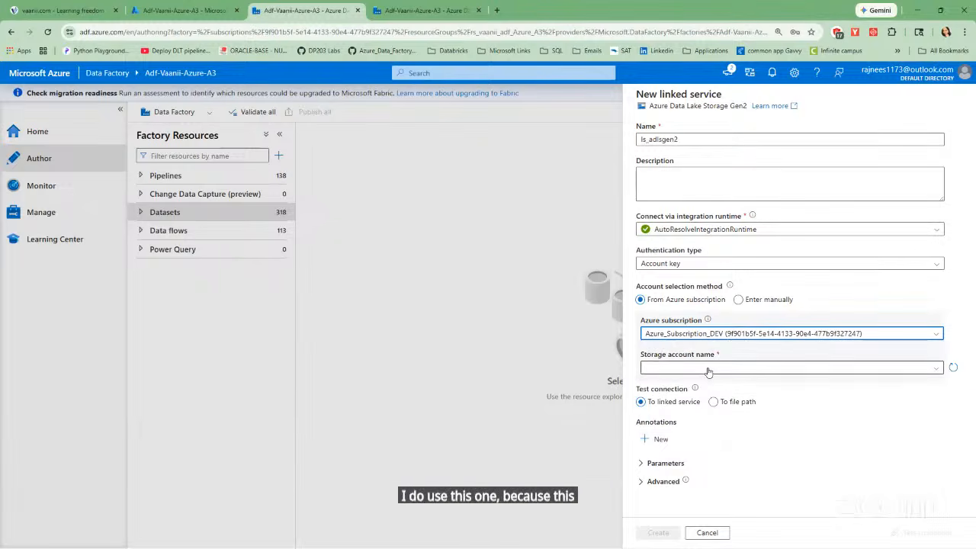
left_click(939, 368)
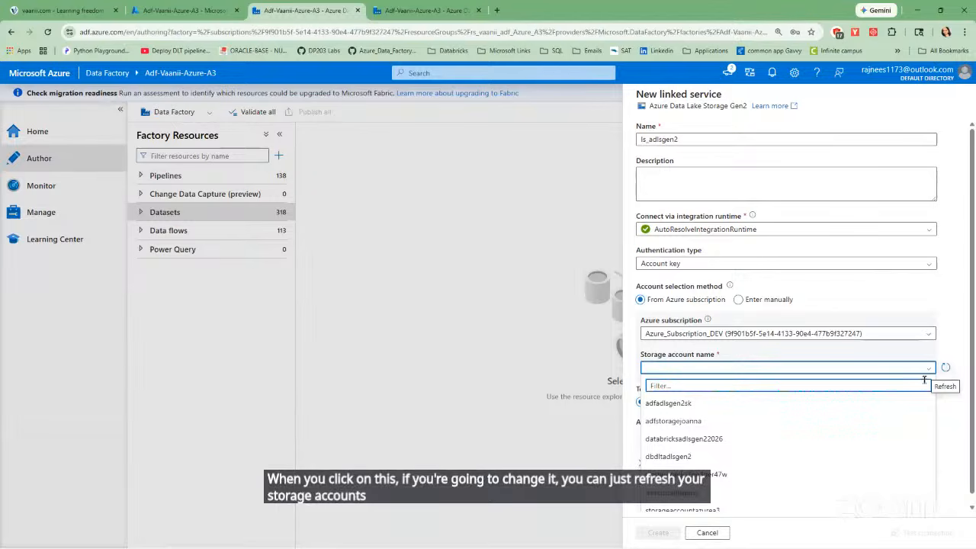
scroll(764, 428, "down", 1)
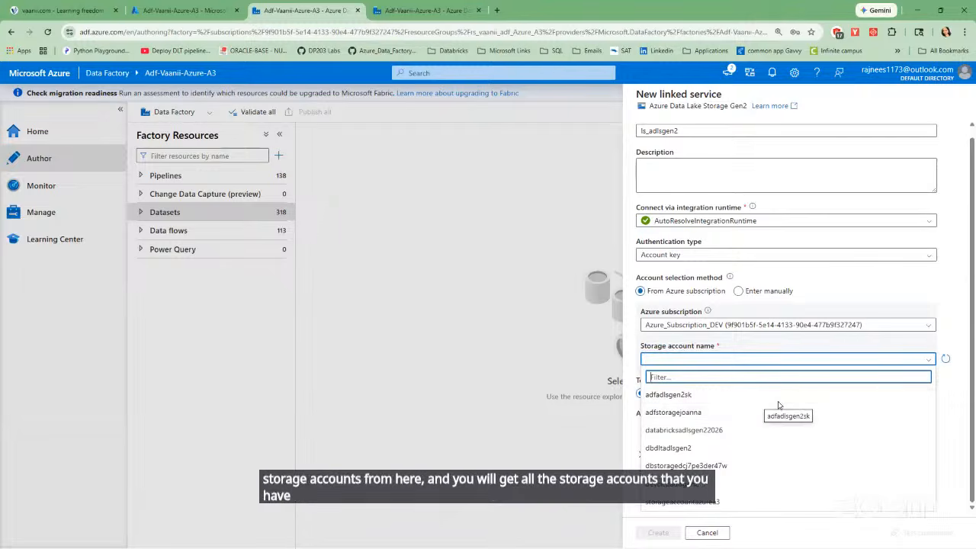
Switch to the Azure portal and view the storage accounts from its home page.
left_click(186, 10)
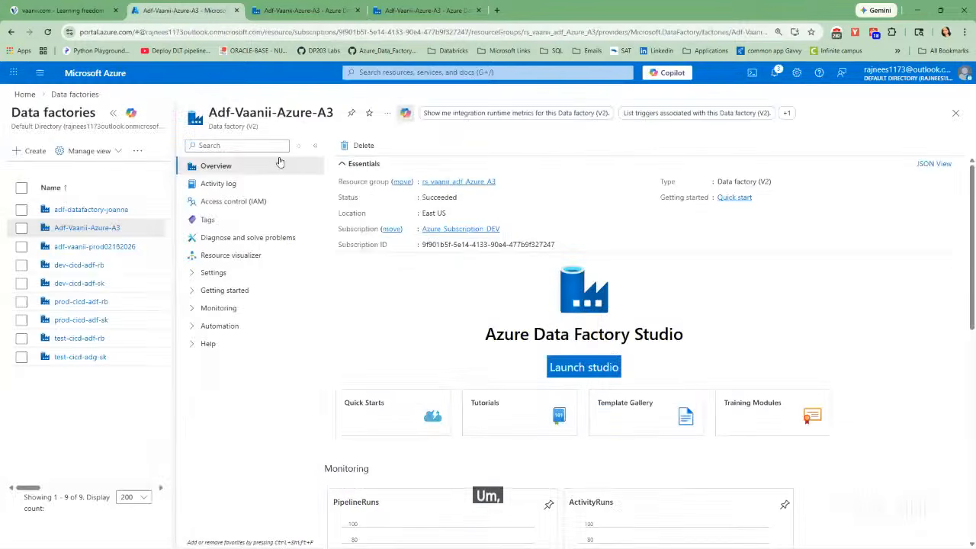
left_click(25, 95)
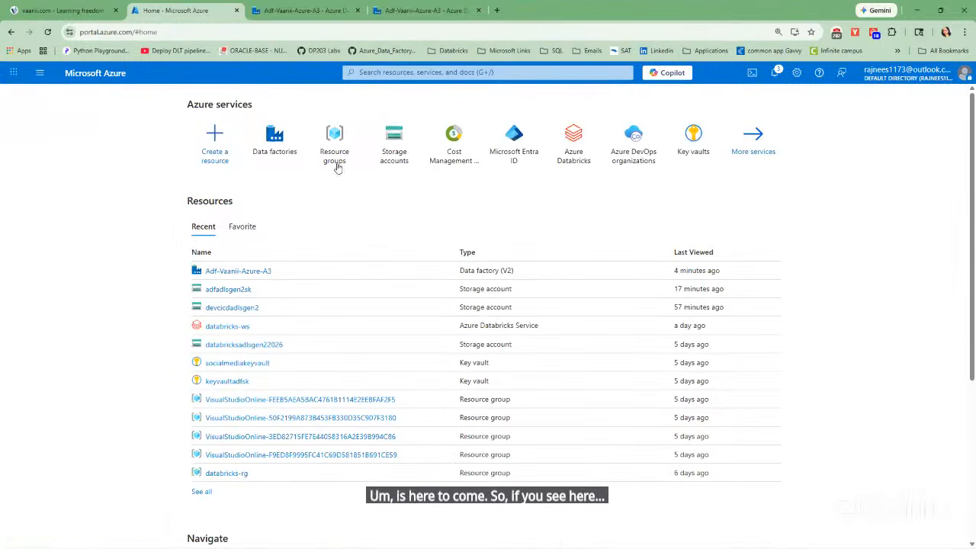
left_click(389, 146)
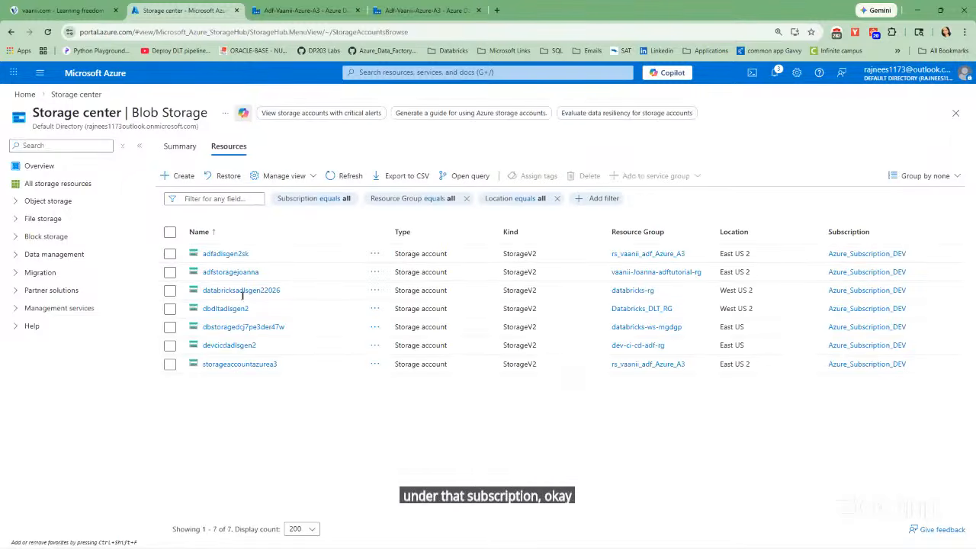
Back in Data Factory Studio, set the storage account to adfadlsgen2sk, then test the connection and create the linked service.
left_click(324, 13)
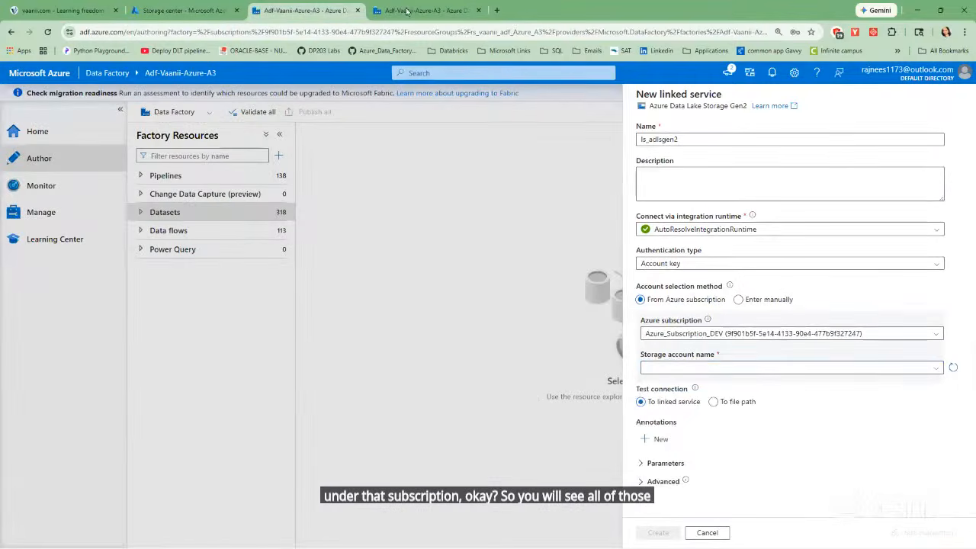
left_click(662, 368)
left_click(663, 404)
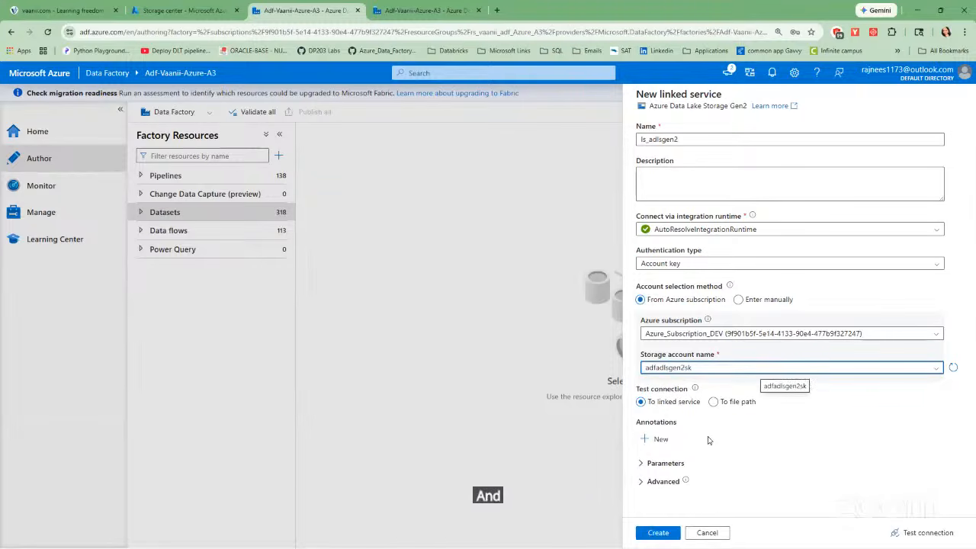
left_click(919, 533)
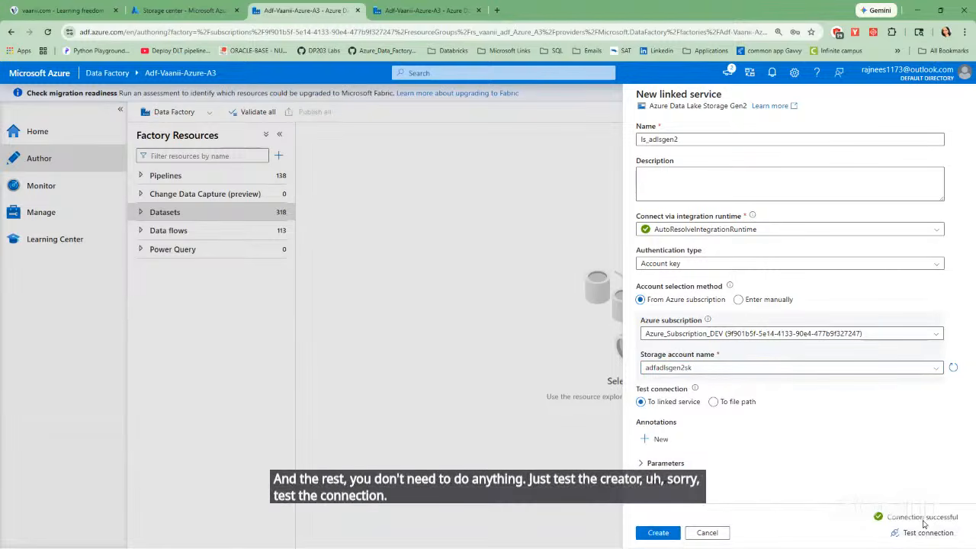
left_click(660, 533)
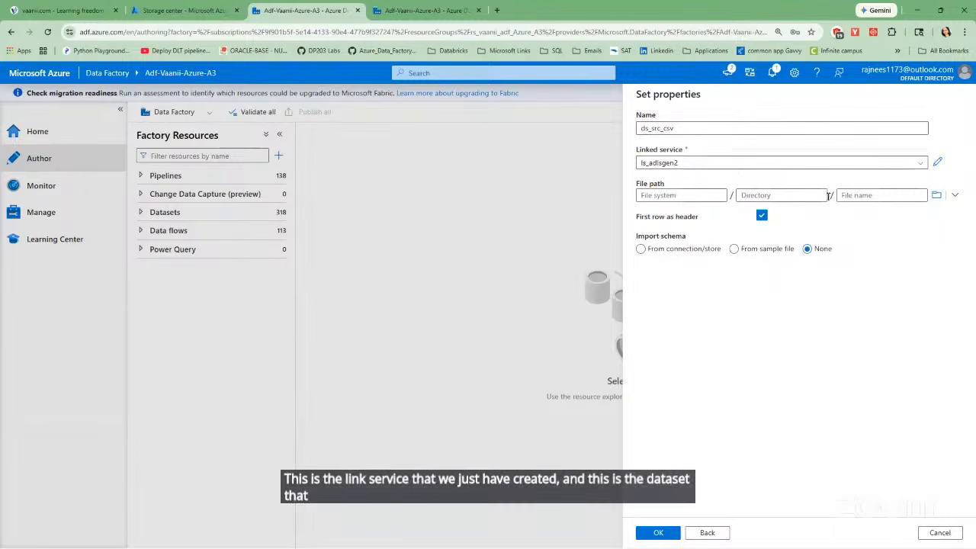
Browse the storage for the dataset's file path and compare it with the containers of adfadlsgen2sk in the Azure portal.
left_click(936, 195)
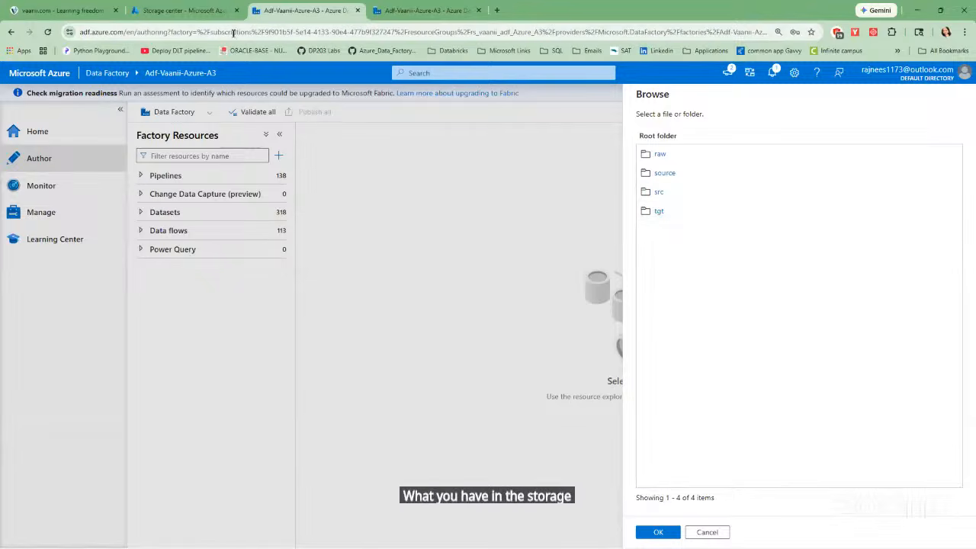
left_click(180, 12)
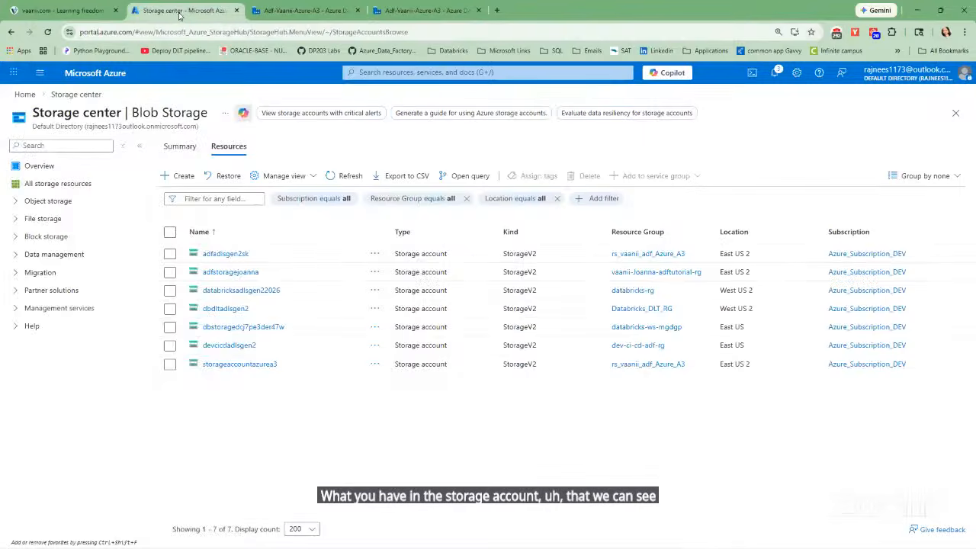
left_click(229, 253)
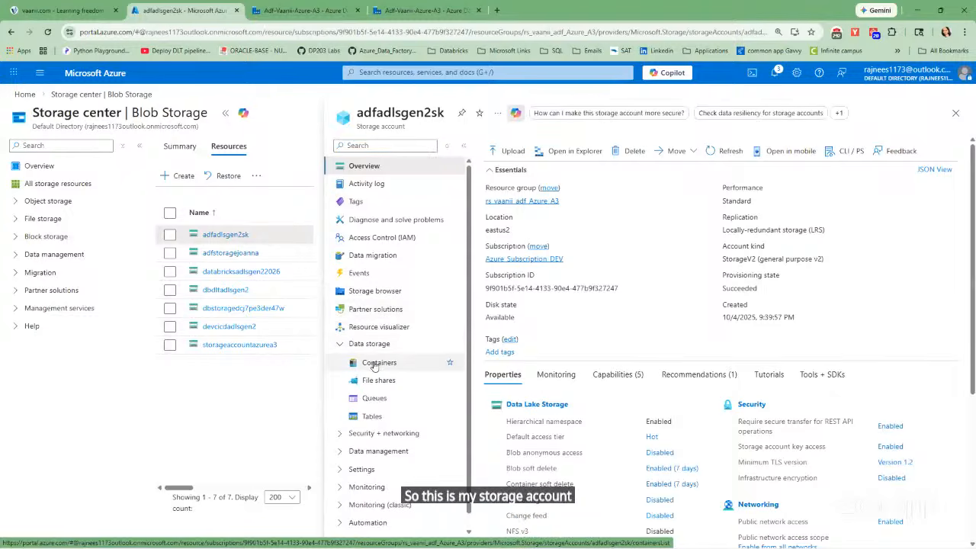
left_click(375, 364)
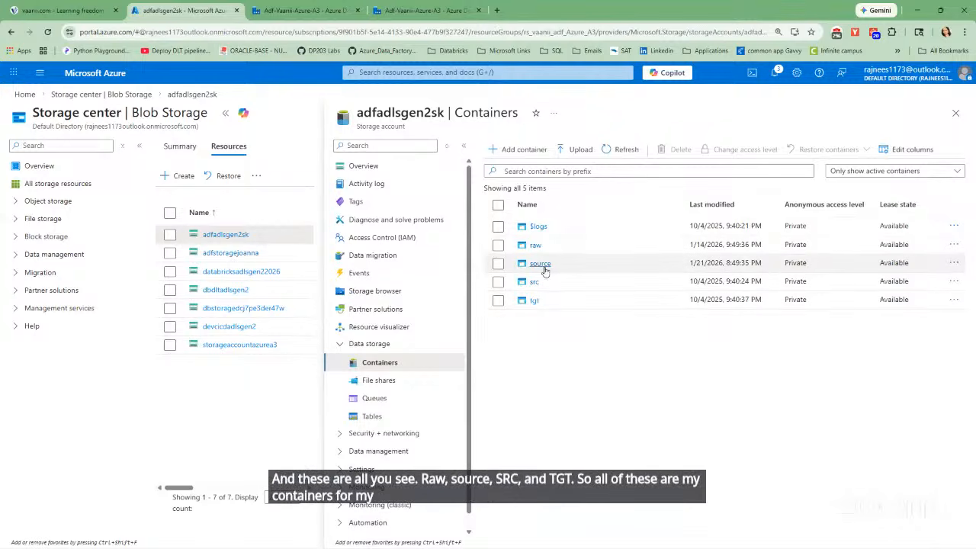
Return to Data Factory Studio, choose SalesData.csv in the src folder as the file path, and create the dataset.
left_click(305, 11)
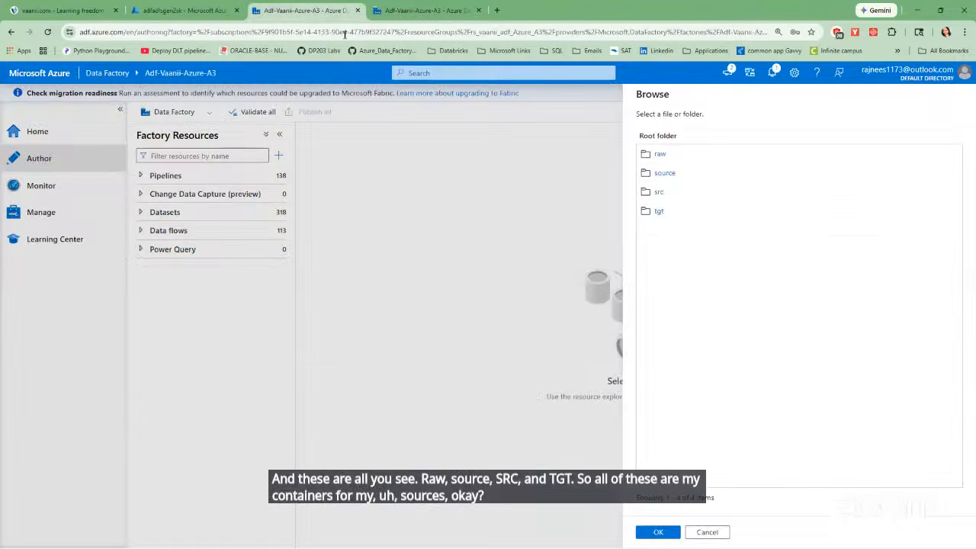
left_click(659, 193)
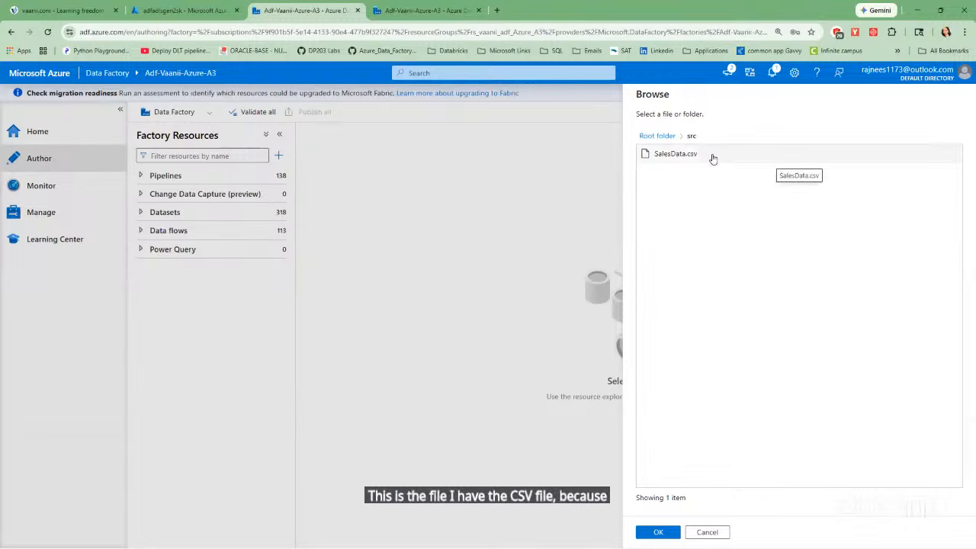
left_click(701, 158)
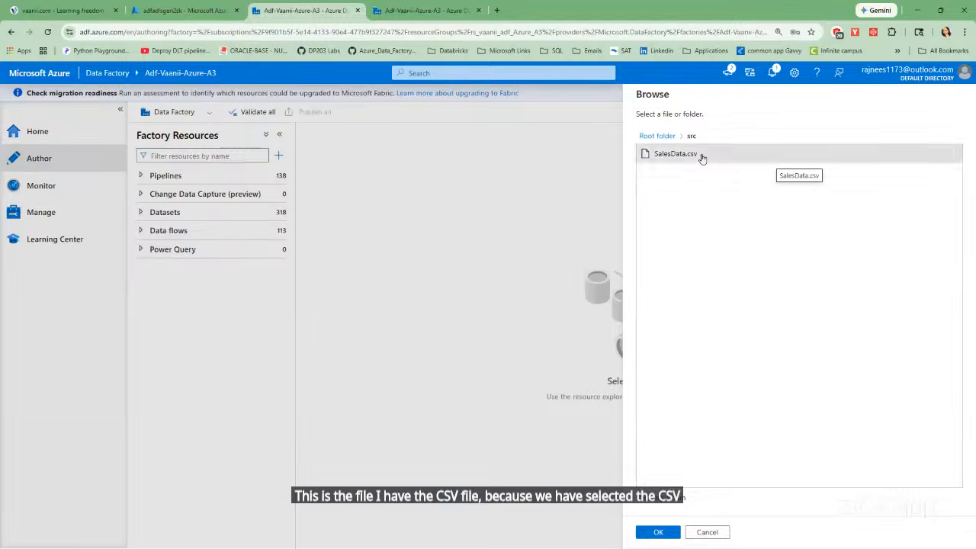
left_click(654, 532)
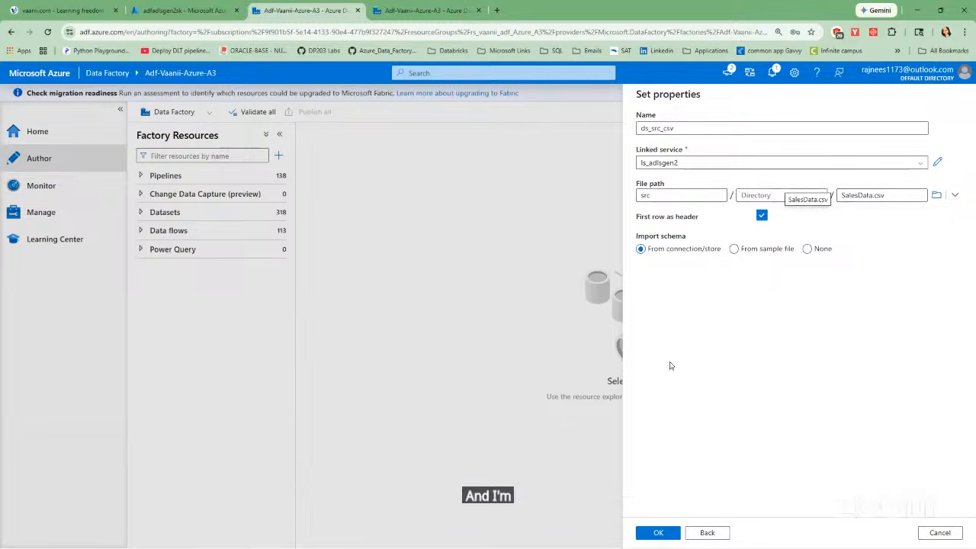
left_click(663, 533)
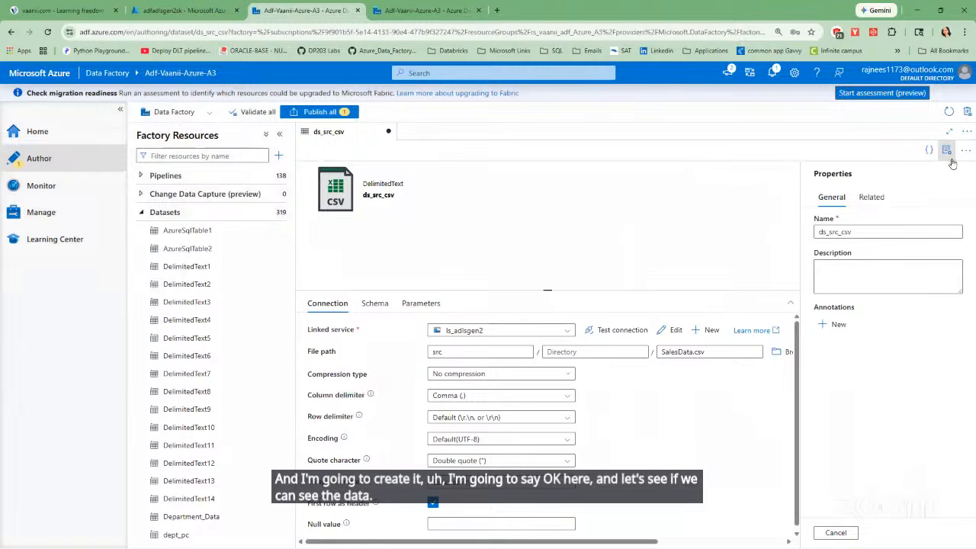
Hide the properties of the ds_src_csv dataset and preview its data.
left_click(945, 151)
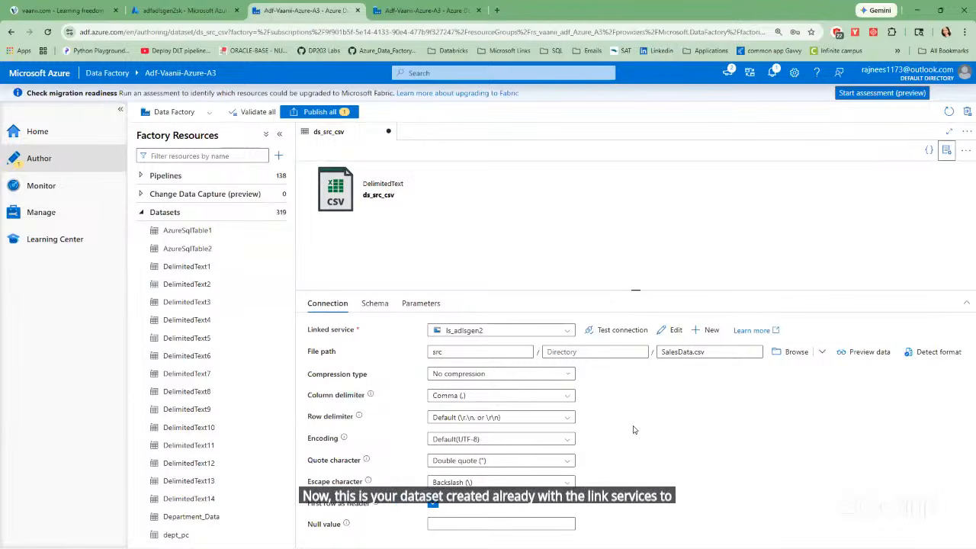
left_click(868, 352)
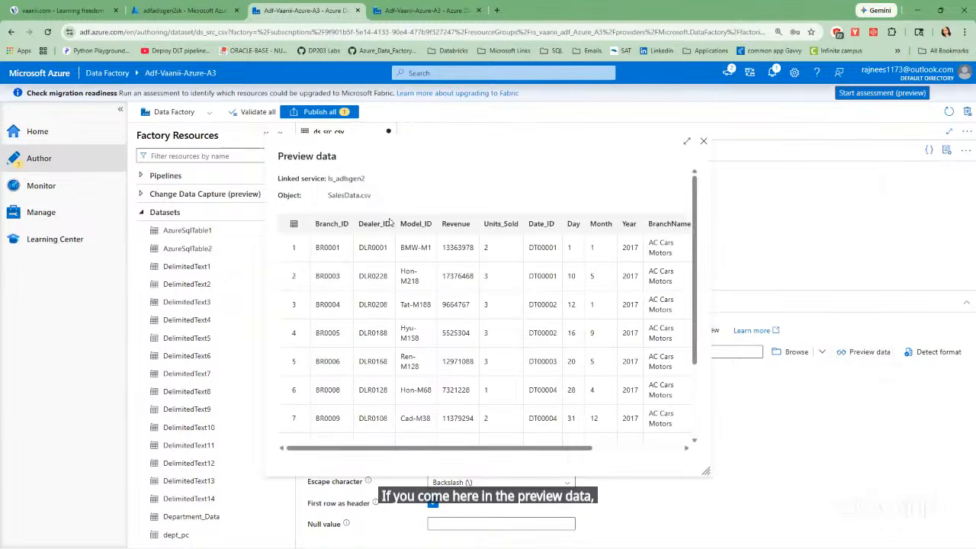
Switch to the Azure portal, open SalesData.csv from the src container and examine its raw contents against the dataset preview.
left_click_drag(429, 449, 387, 452)
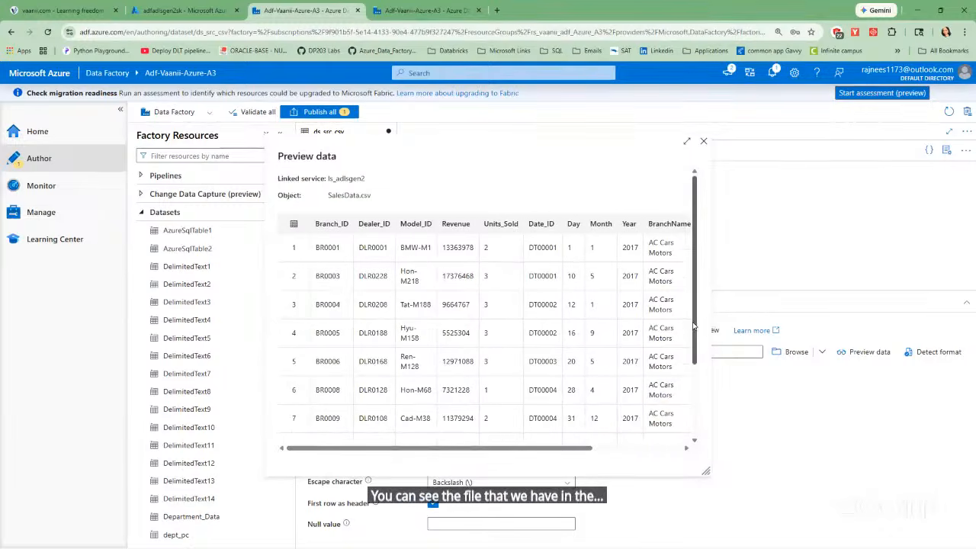
left_click_drag(695, 337, 706, 290)
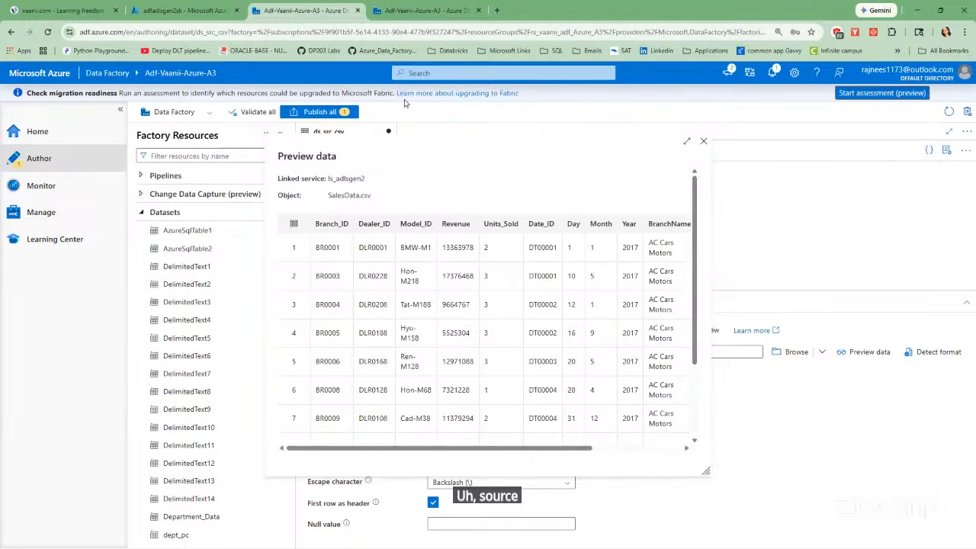
left_click(177, 11)
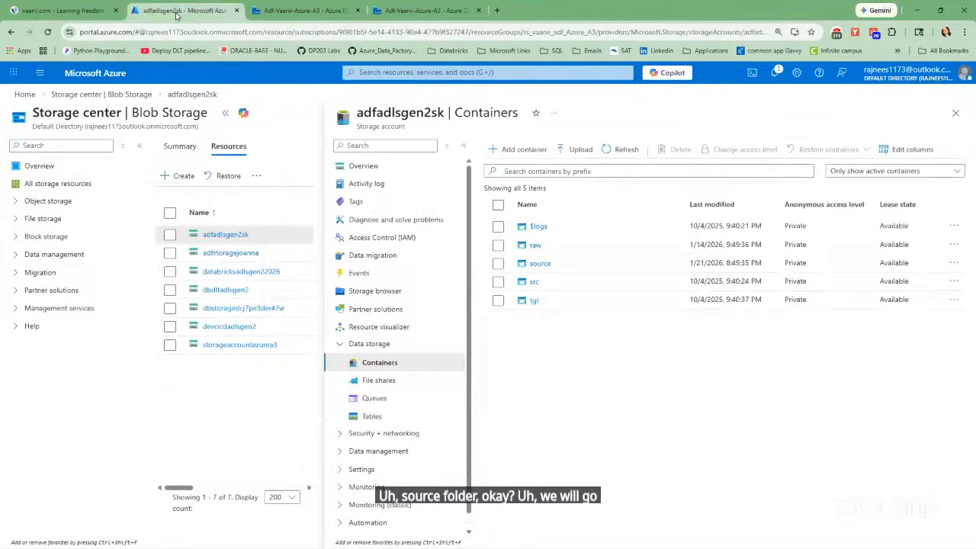
left_click(534, 282)
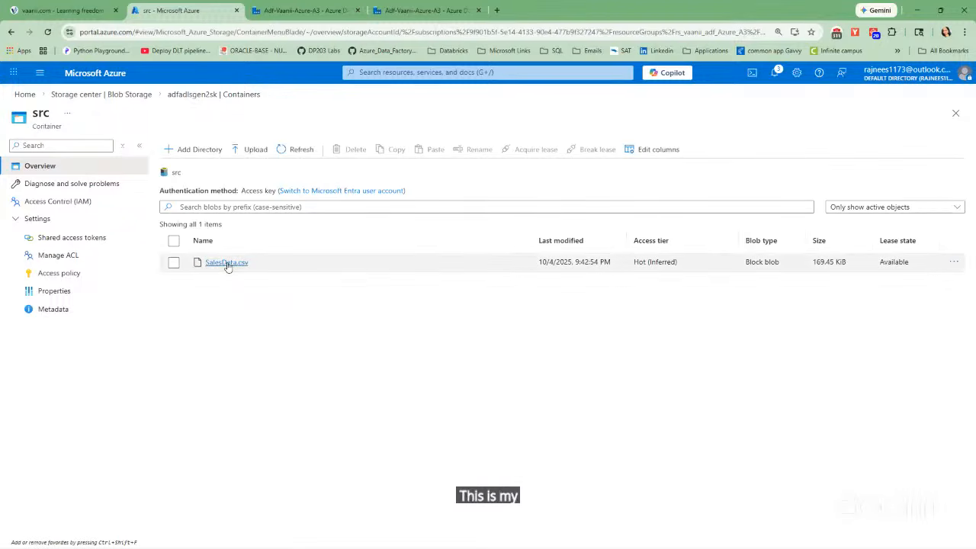
left_click(227, 262)
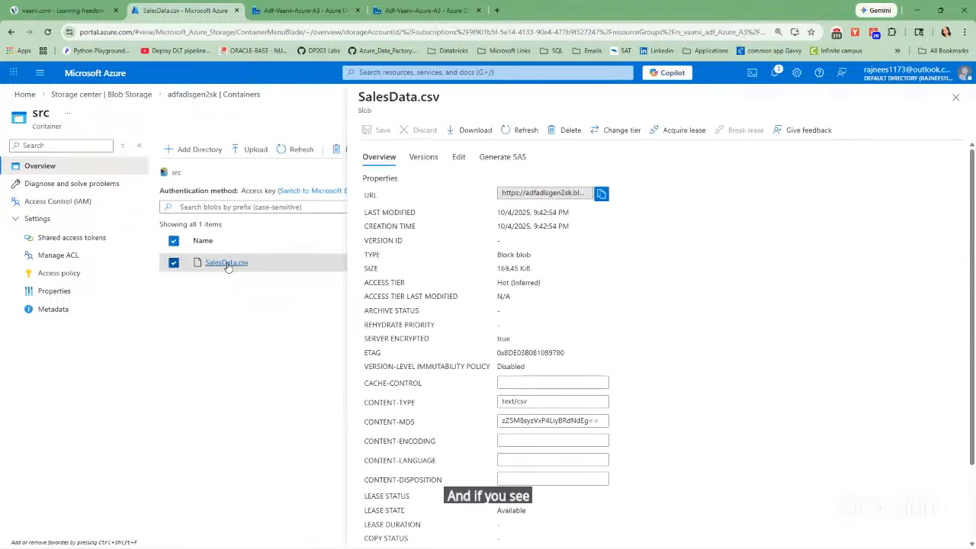
left_click(457, 157)
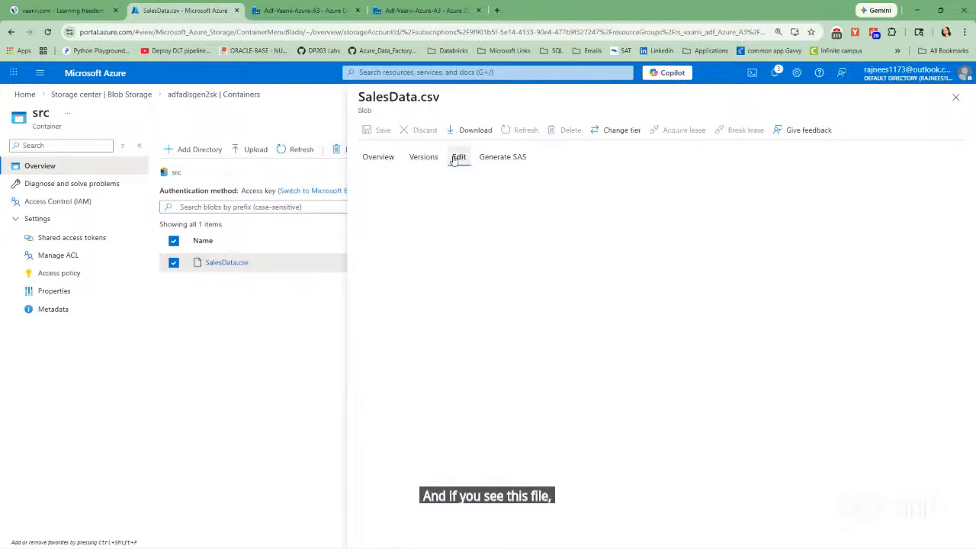
scroll(516, 365, "down", 4)
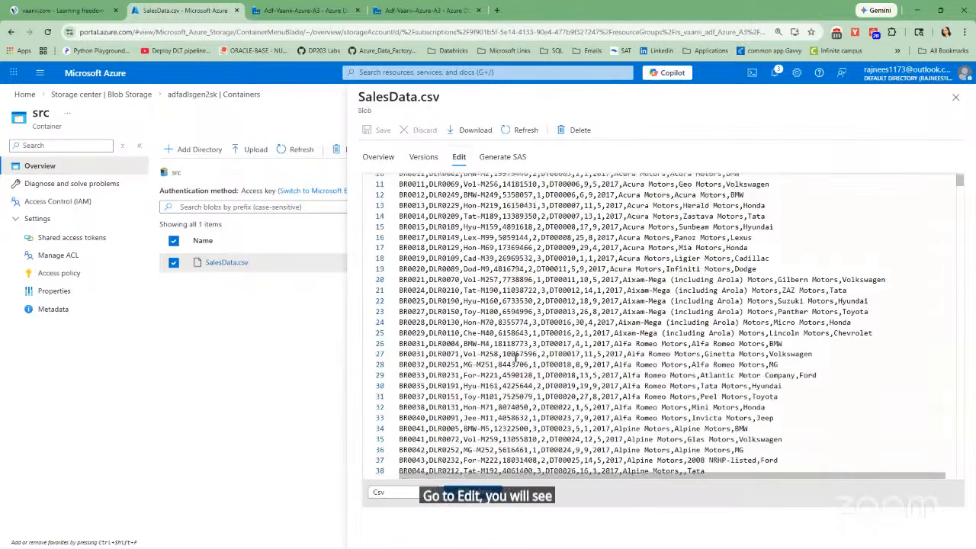
scroll(515, 352, "up", 4)
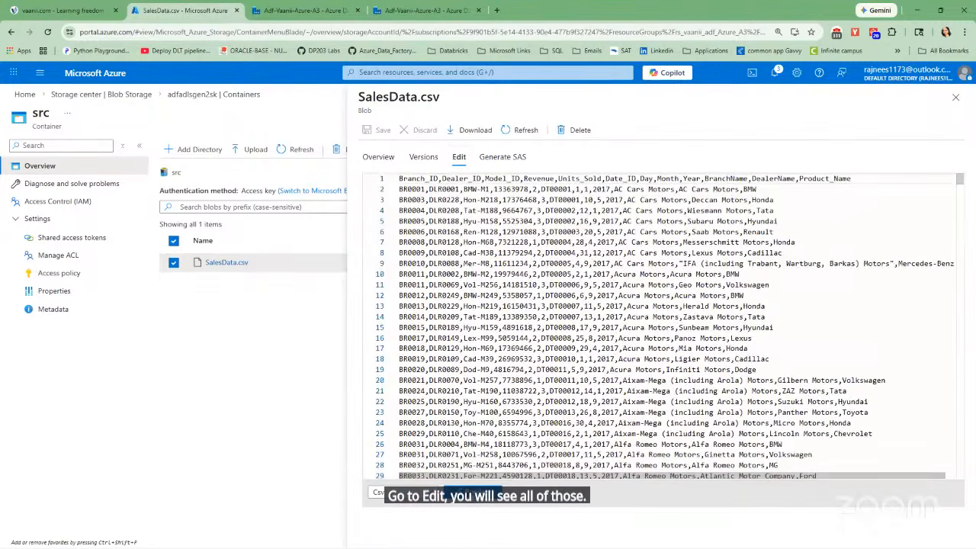
Preview SalesData.csv as a table, look through its rows, and close the file.
left_click(472, 491)
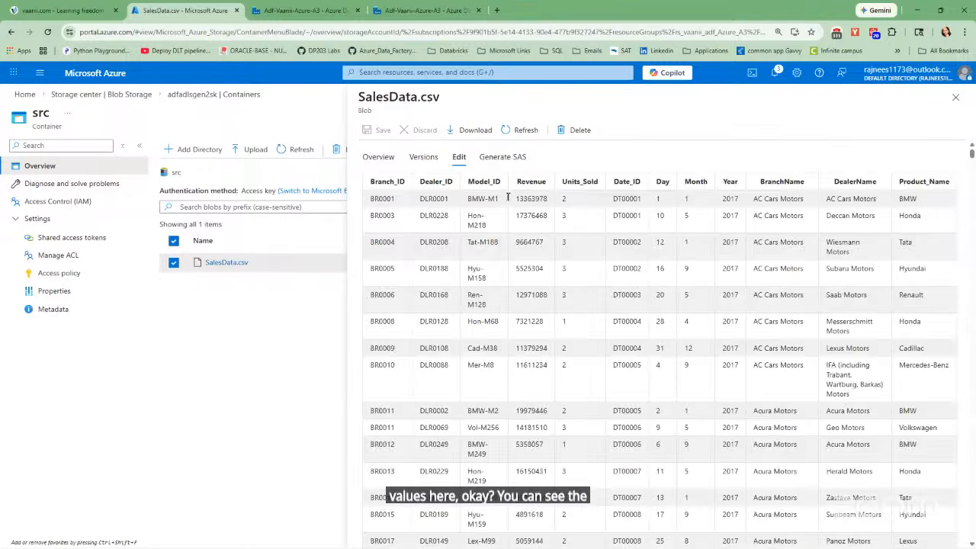
scroll(559, 256, "down", 10)
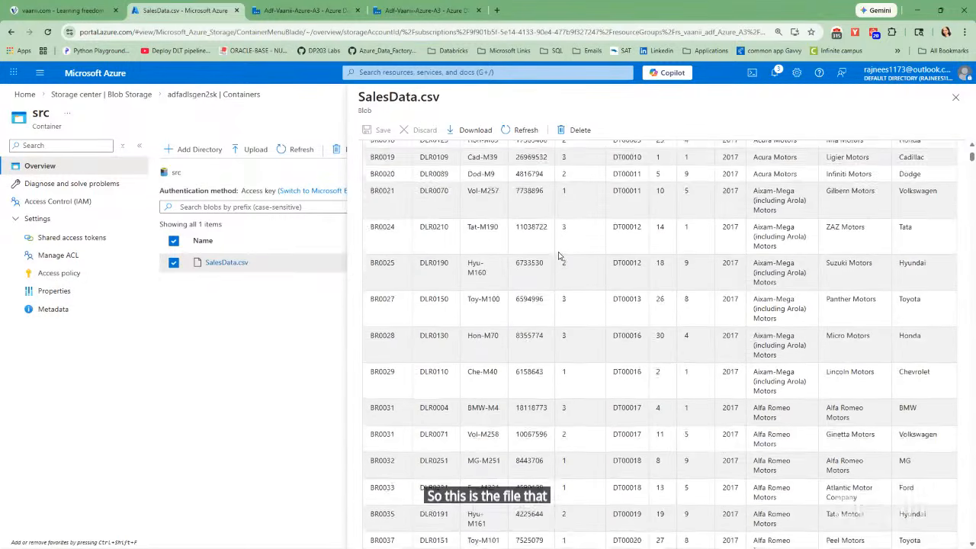
scroll(559, 256, "up", 10)
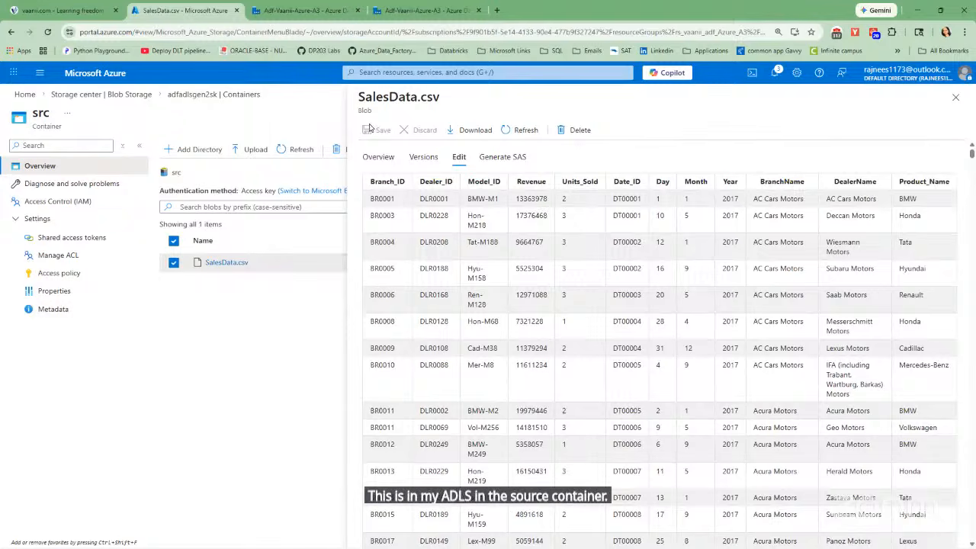
left_click(955, 97)
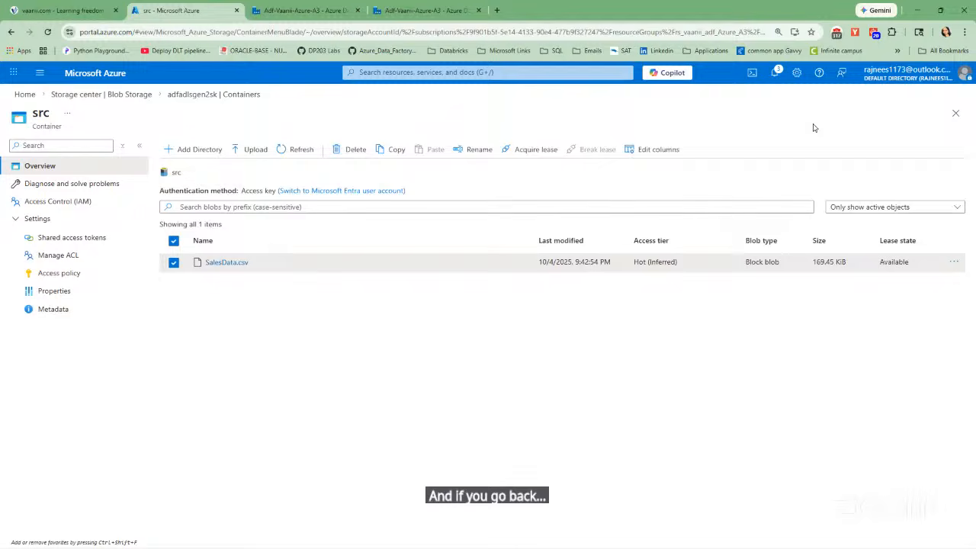
Go back to the containers of adfadlsgen2sk and open the tgt container to examine its contents.
left_click(189, 96)
left_click(498, 282)
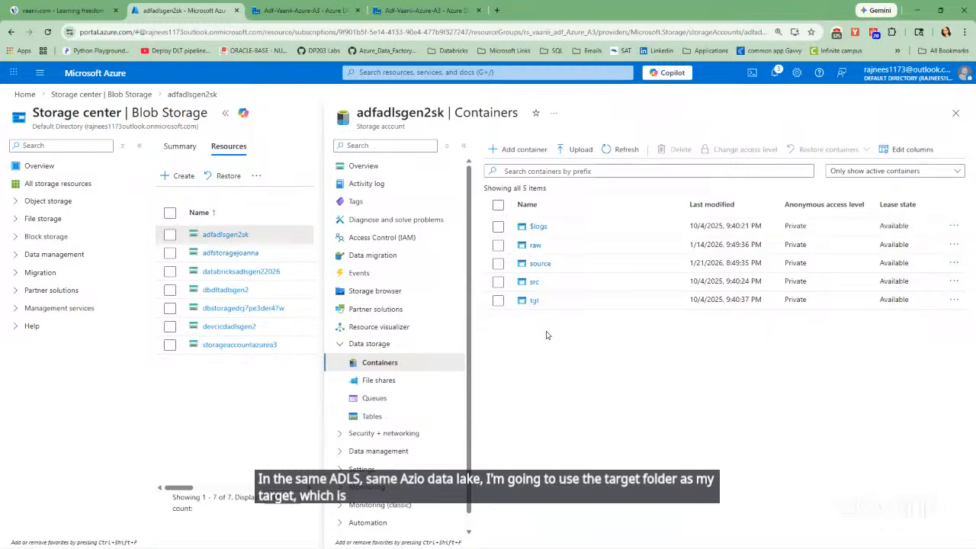
left_click(534, 300)
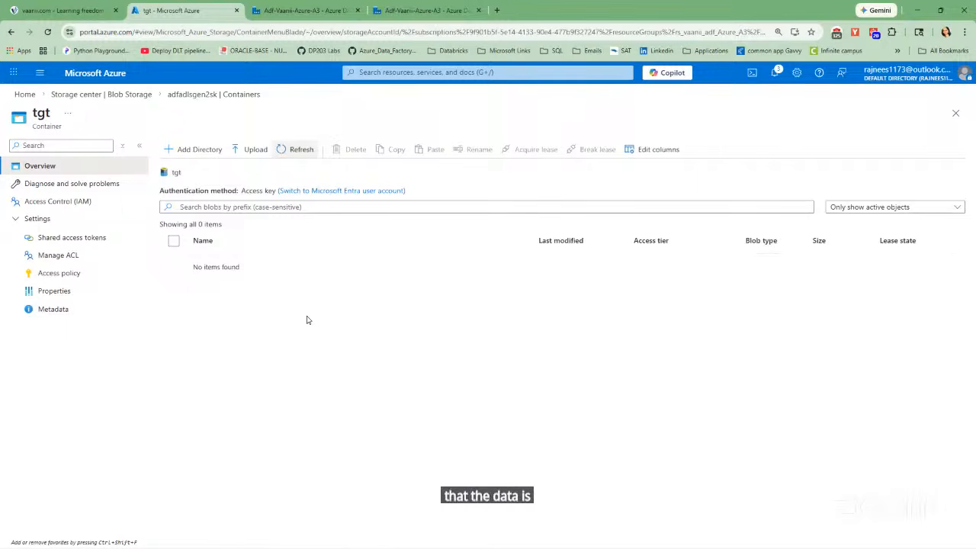
Return to Data Factory Studio, close the data preview, and briefly check the properties of ds_src_csv.
left_click(299, 12)
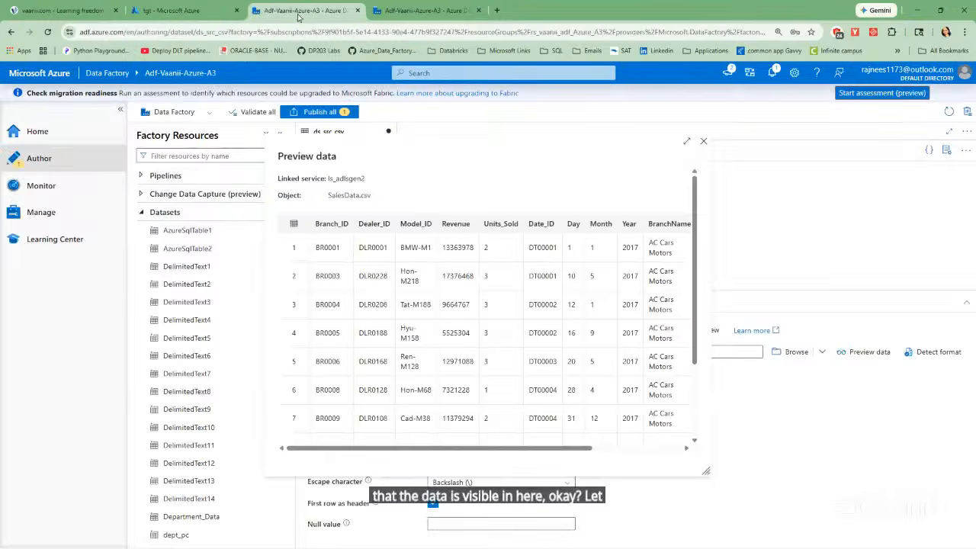
left_click(702, 143)
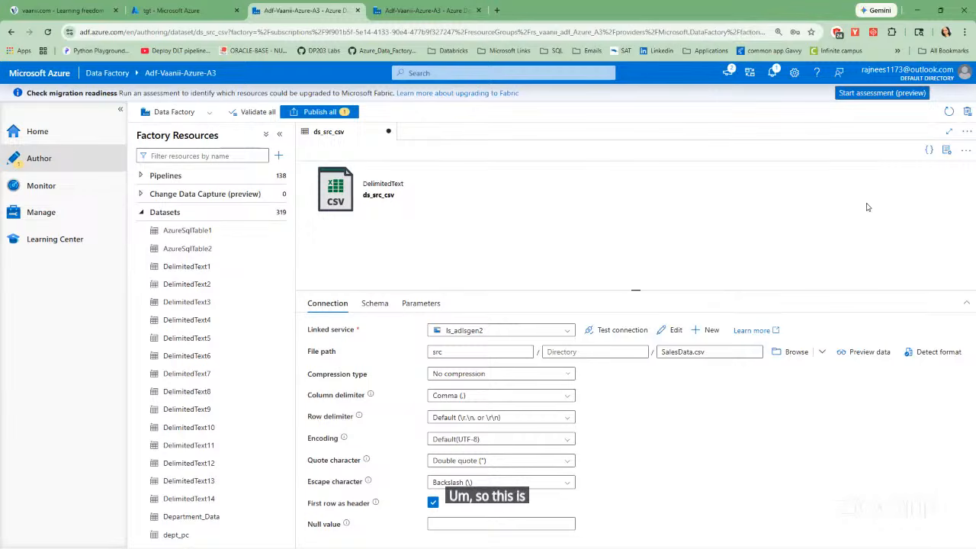
left_click(946, 151)
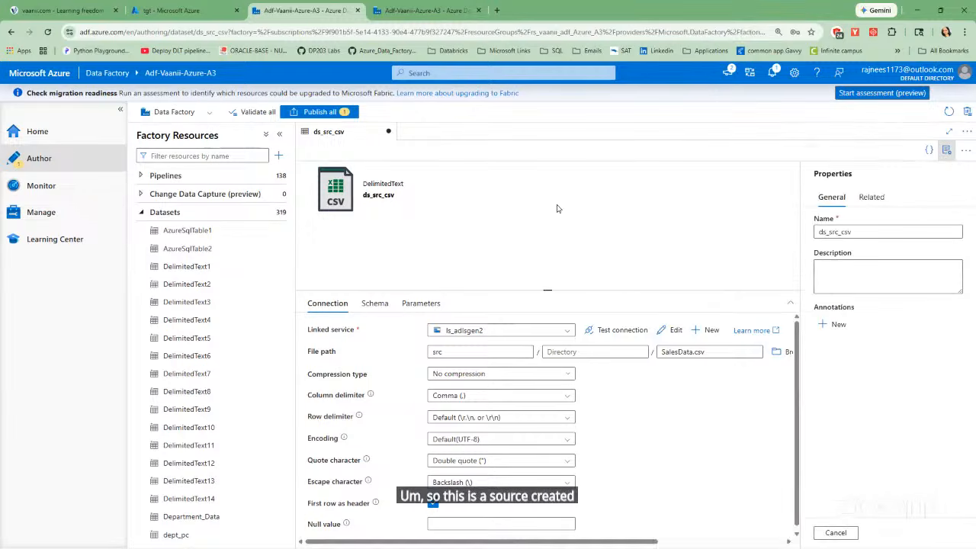
left_click(948, 150)
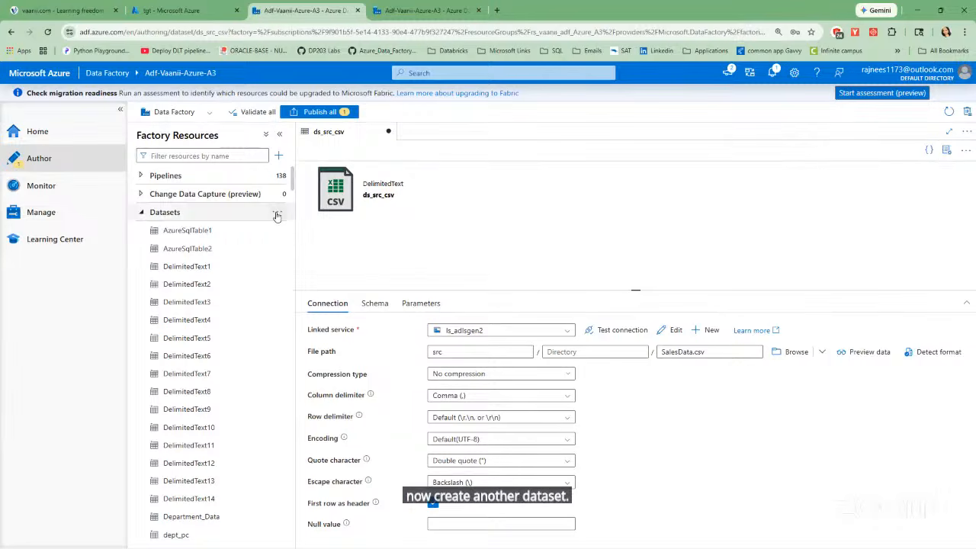
Start a new dataset with Azure Data Lake Storage Gen2 as the data store and DelimitedText as the format.
left_click(277, 215)
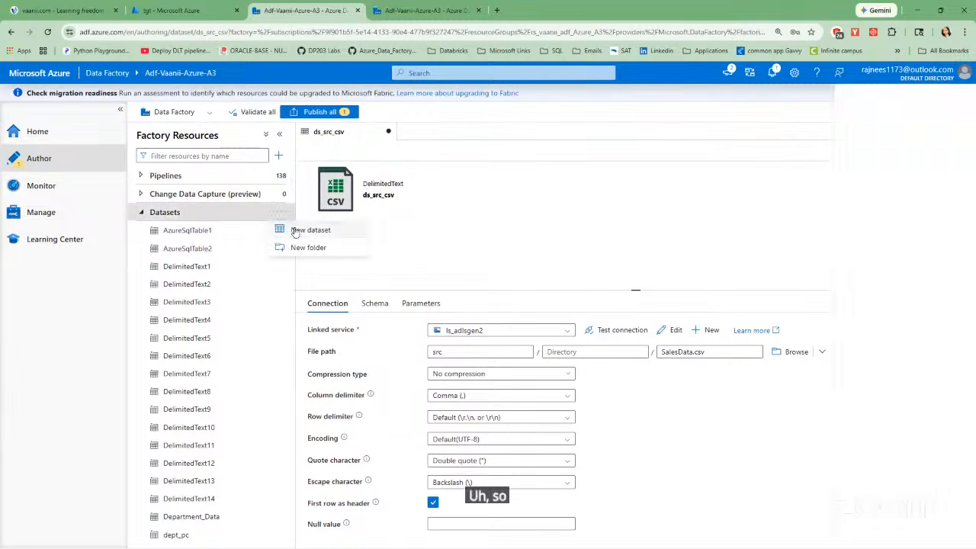
left_click(297, 229)
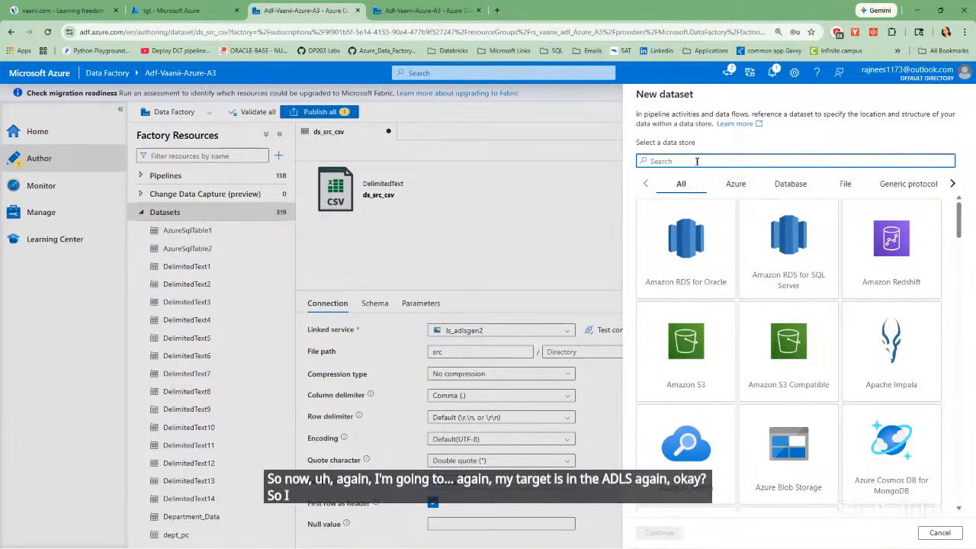
type("data")
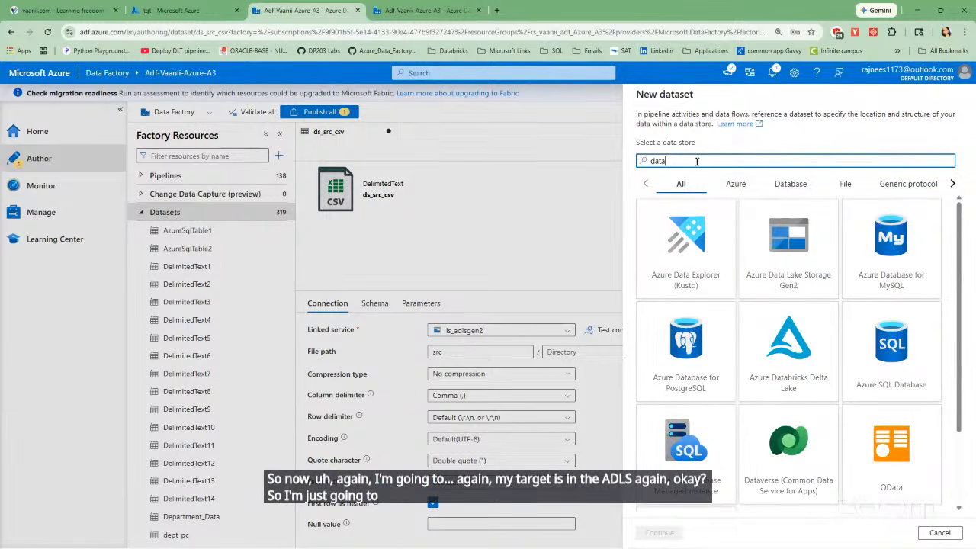
left_click(777, 246)
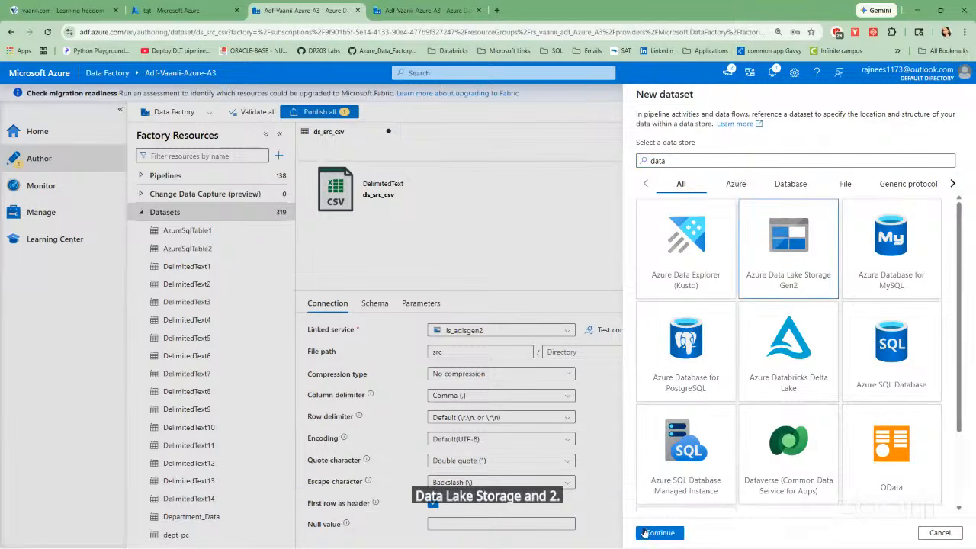
left_click(645, 530)
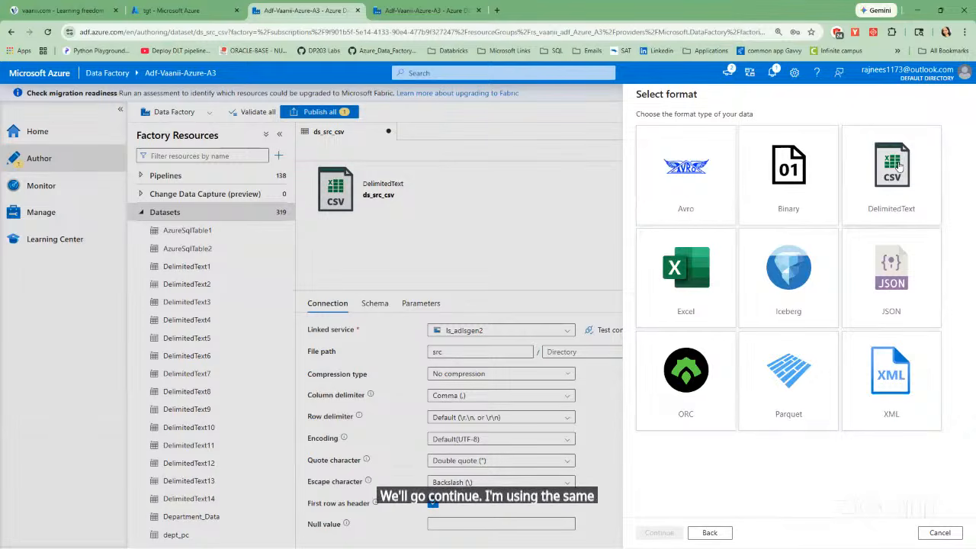
left_click(899, 166)
left_click(665, 534)
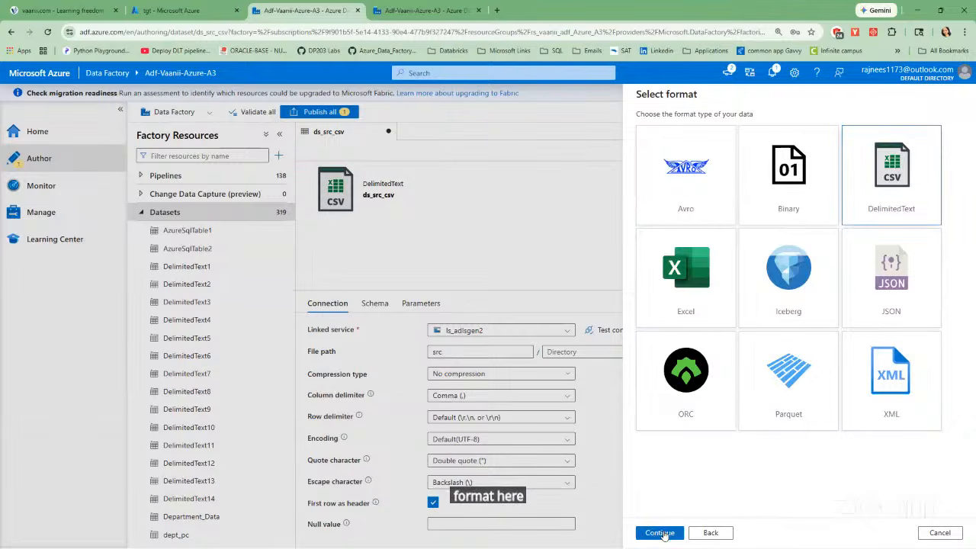
Name the new dataset ds_tgt_csv.
left_click(713, 132)
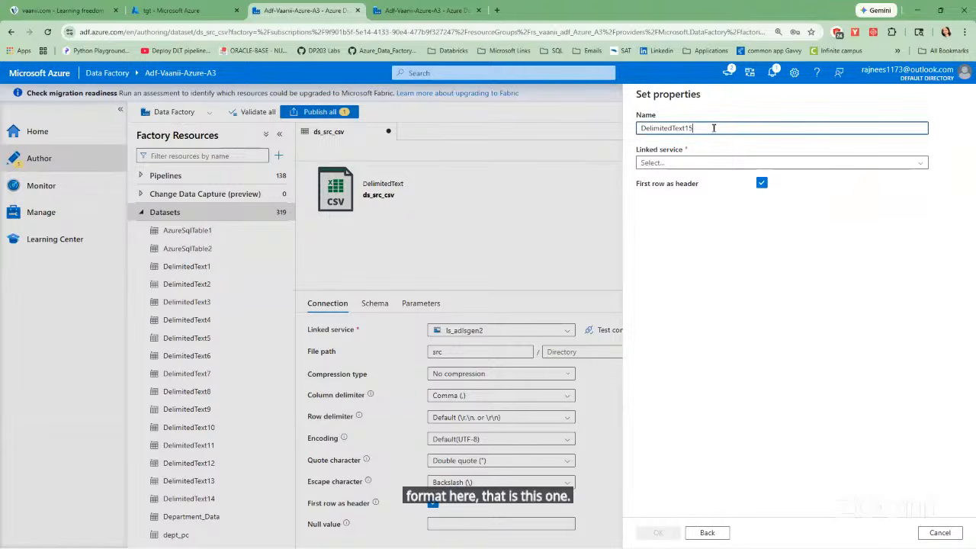
key("BackSpace")
key("BackSpace")
key("BackSpace")
key("BackSpace")
key("BackSpace")
key("BackSpace")
key("BackSpace")
key("BackSpace")
key("BackSpace")
key("BackSpace")
key("BackSpace")
key("BackSpace")
key("BackSpace")
key("BackSpace")
key("BackSpace")
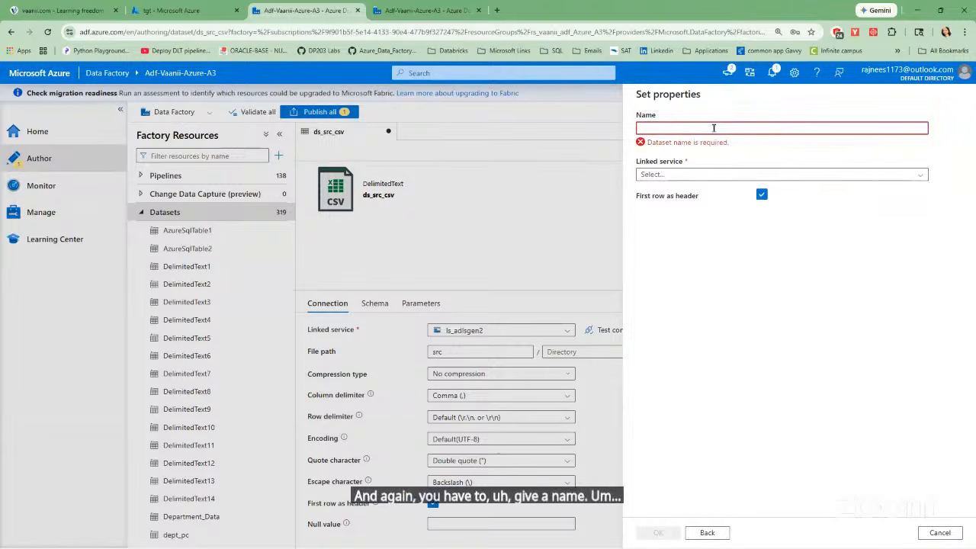
type("ds")
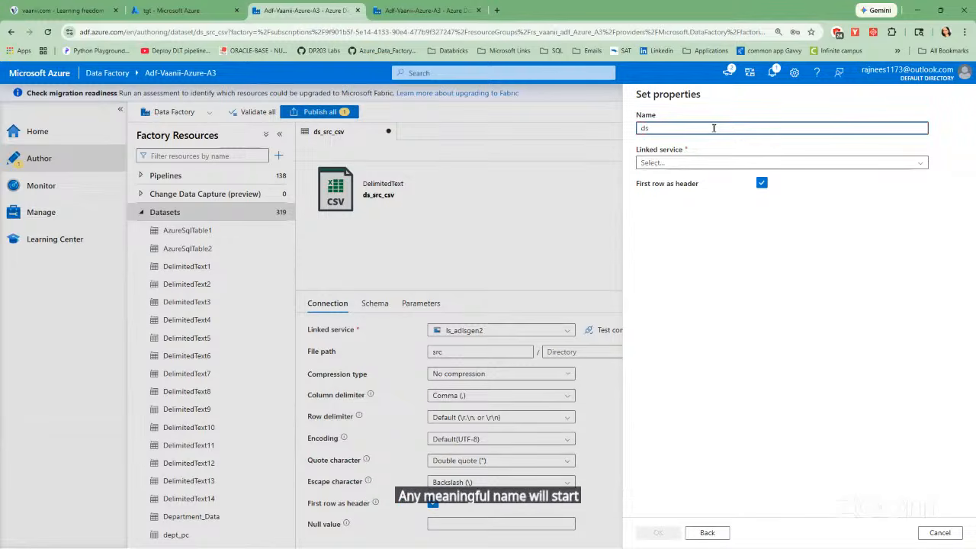
type("_")
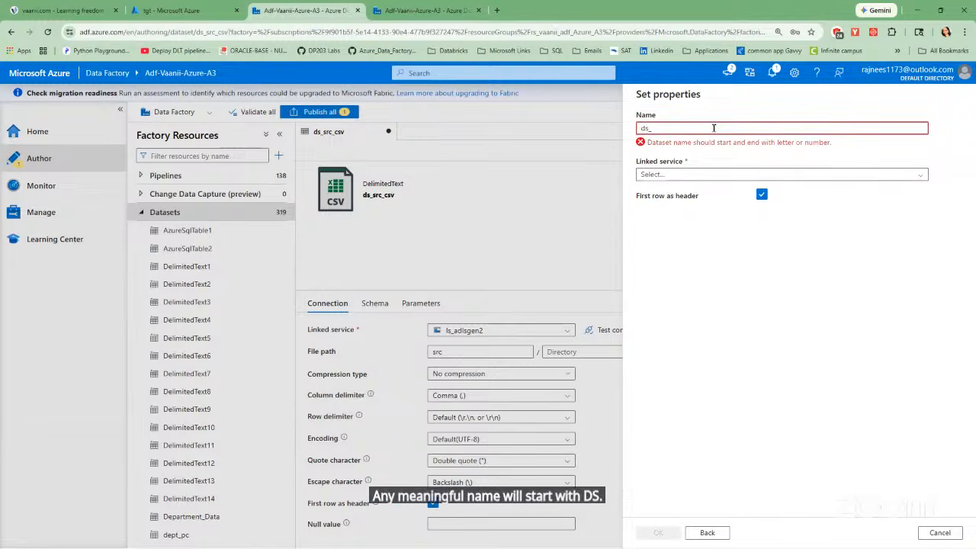
type("tgt")
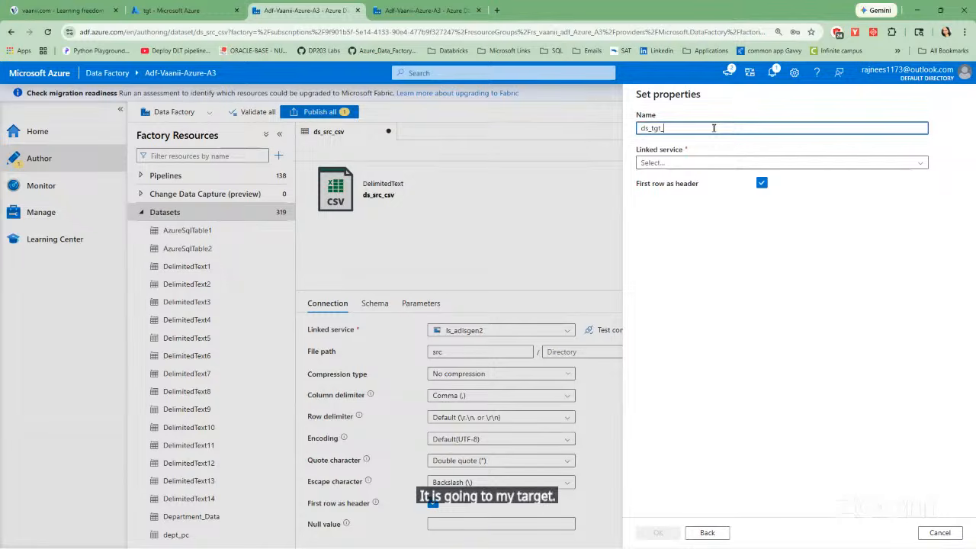
type("_csv")
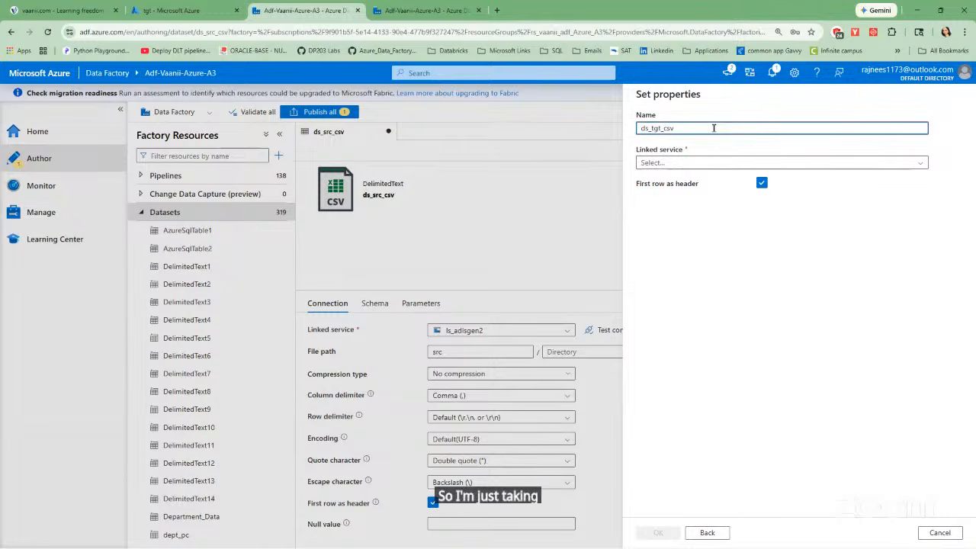
Choose ls_adlsgen2 as the dataset's linked service and browse the storage to the tgt folder for its file path.
left_click(681, 163)
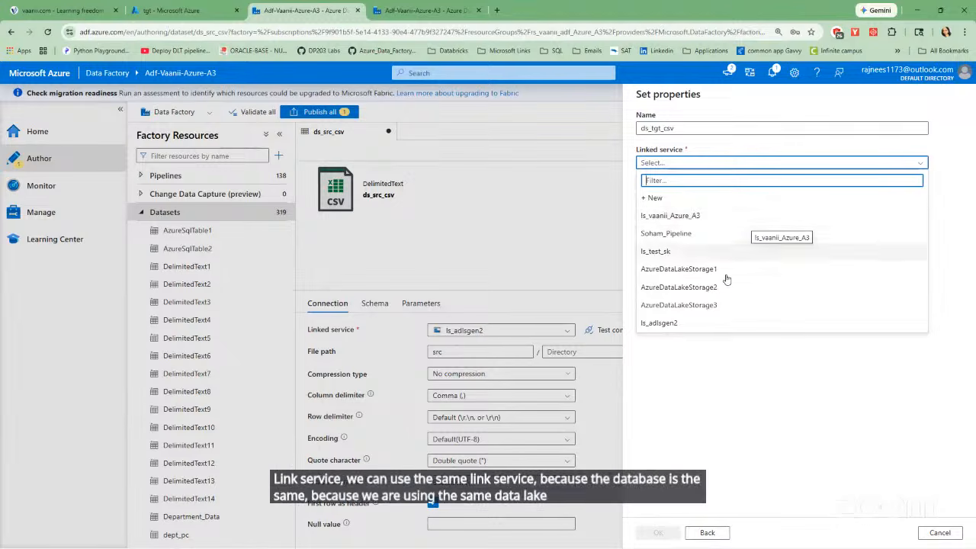
left_click(667, 325)
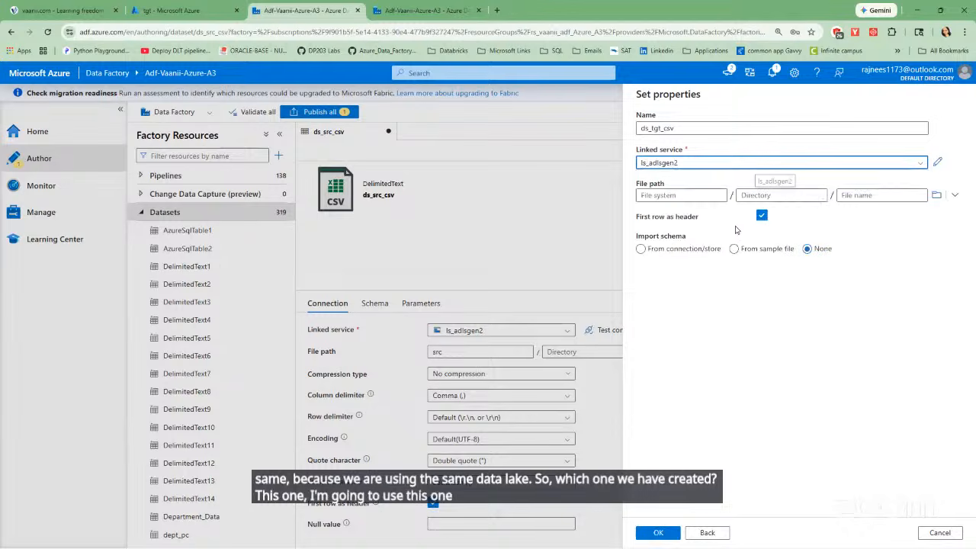
left_click(936, 196)
double_click(685, 211)
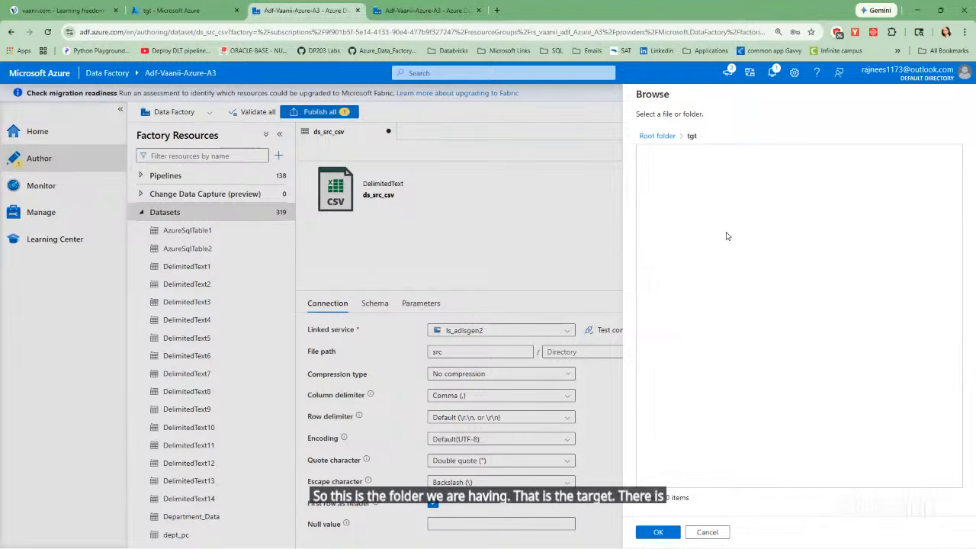
Switch to the Azure portal and refresh the tgt container to check whether it holds any files.
left_click(180, 12)
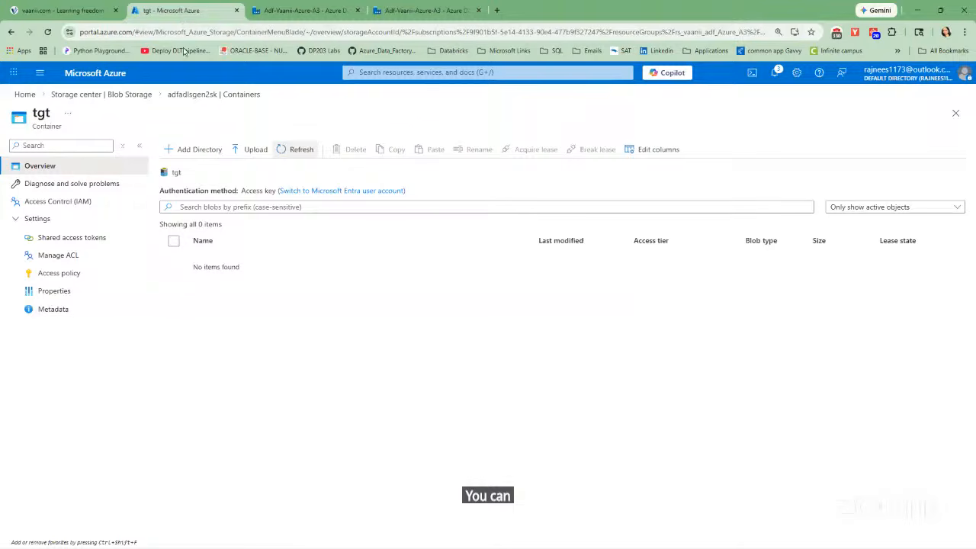
left_click(294, 150)
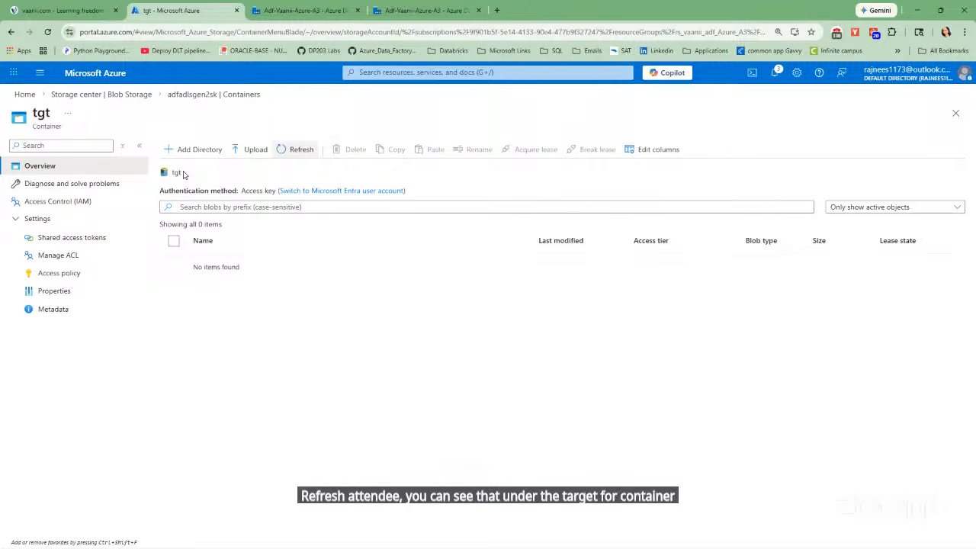
Back in Data Factory, accept the tgt folder as file path, set the schema import to None and create the ds_tgt_csv dataset.
left_click(320, 10)
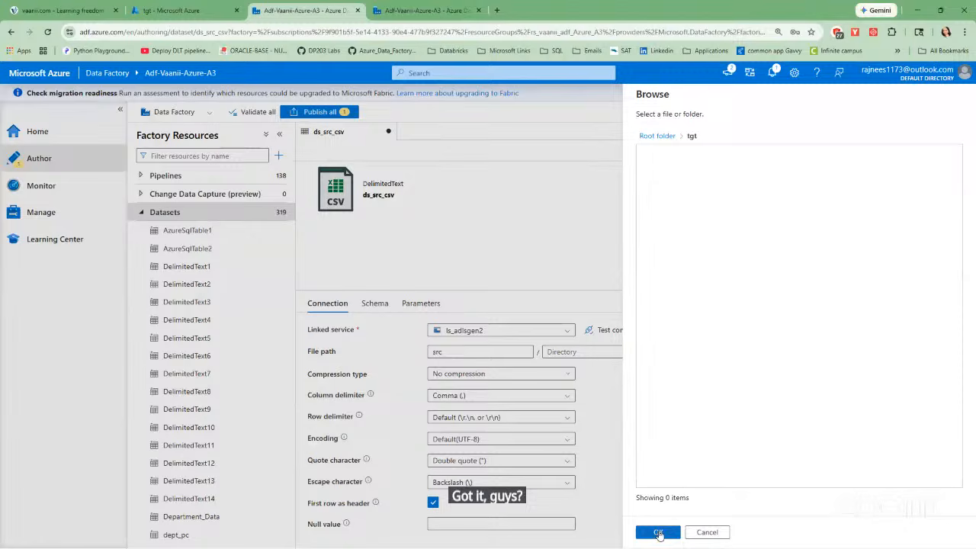
left_click(658, 533)
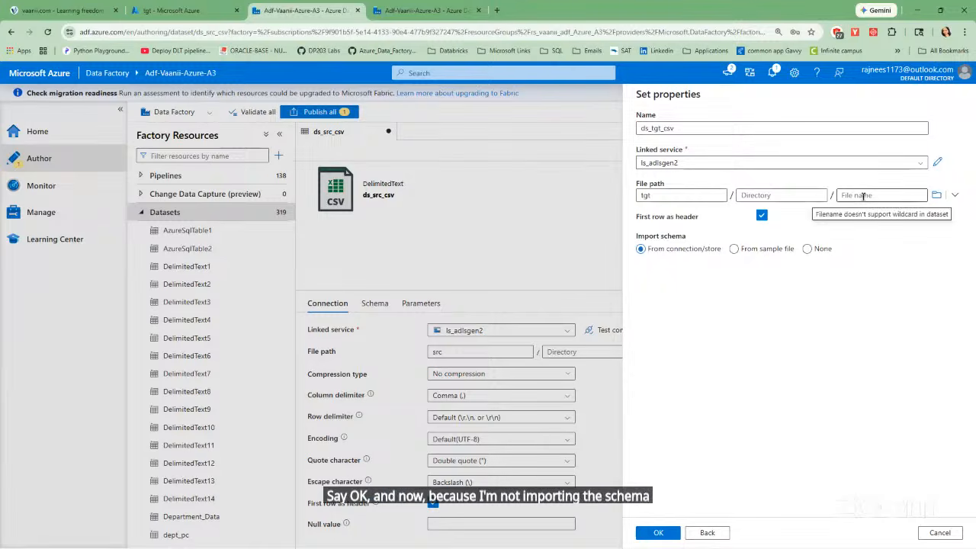
left_click(807, 250)
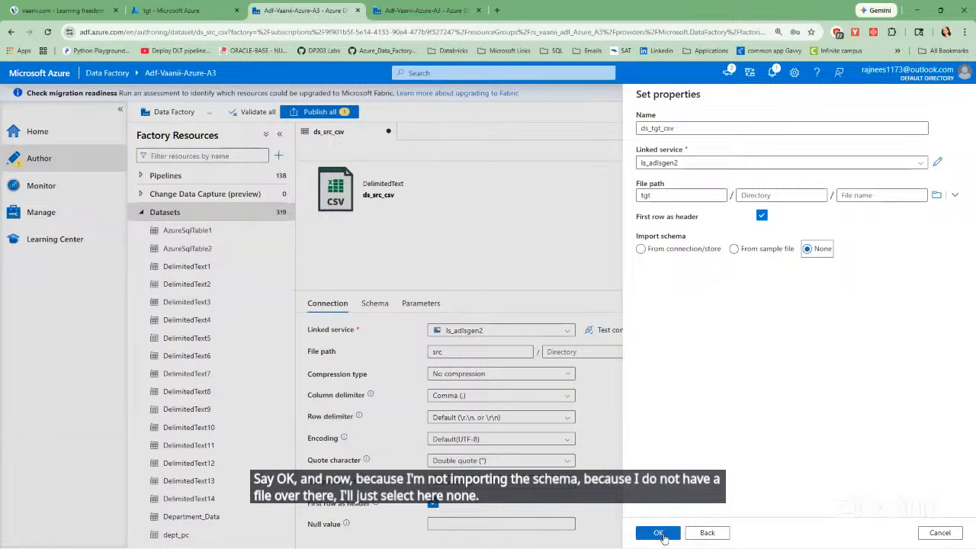
left_click(660, 534)
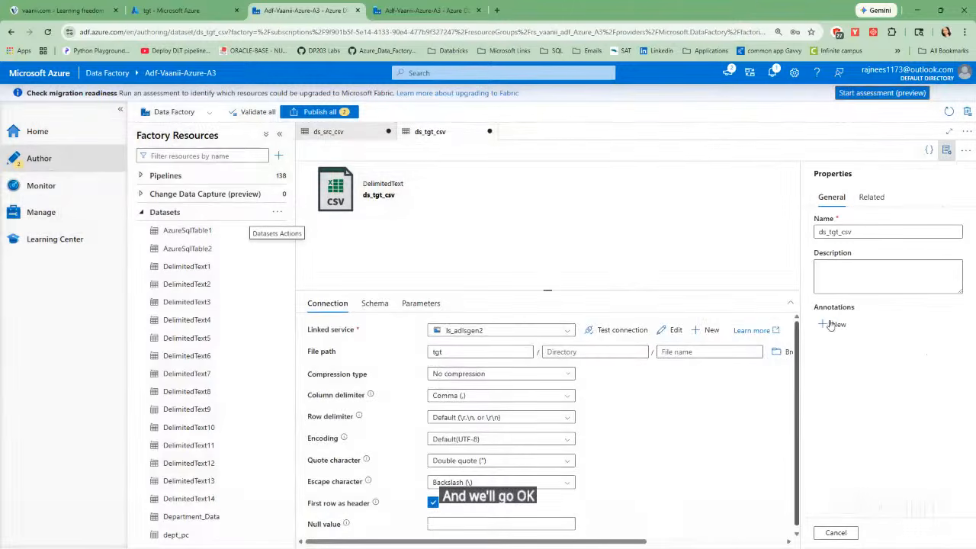
left_click(946, 151)
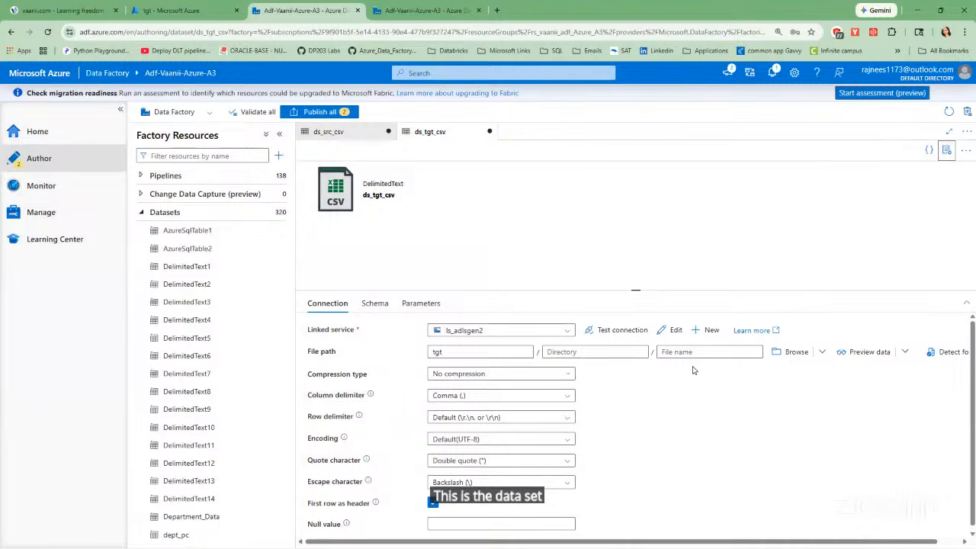
Test the linked service connection of the ds_tgt_csv dataset and preview its data.
left_click(617, 331)
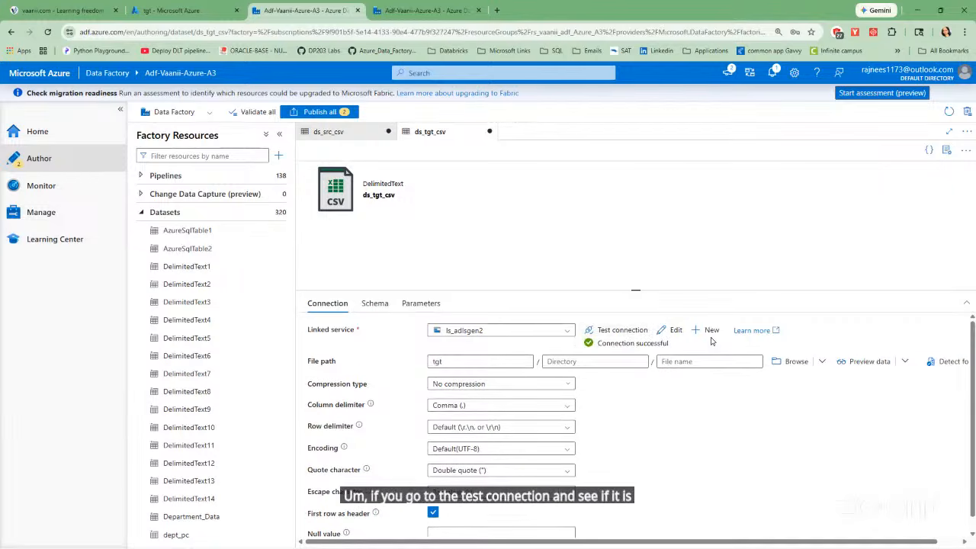
left_click(864, 363)
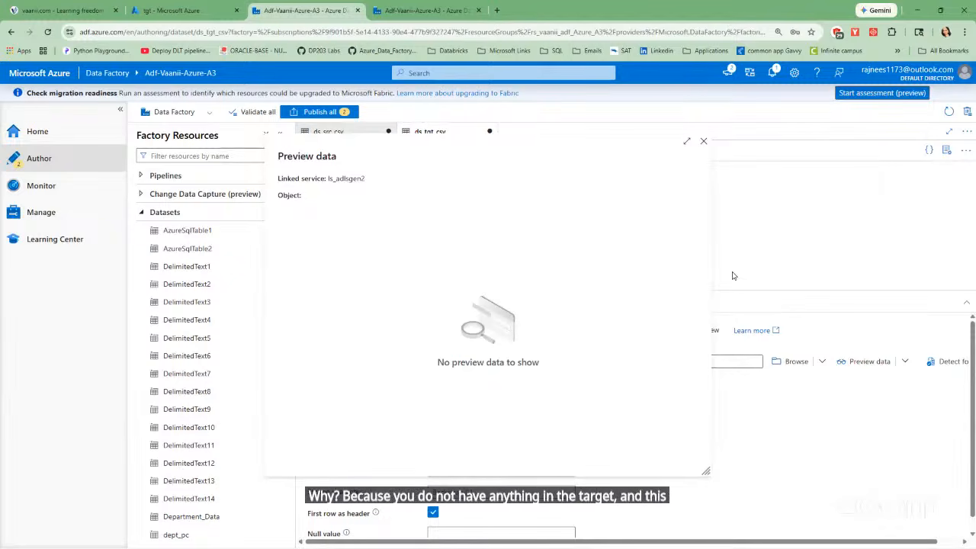
left_click(702, 143)
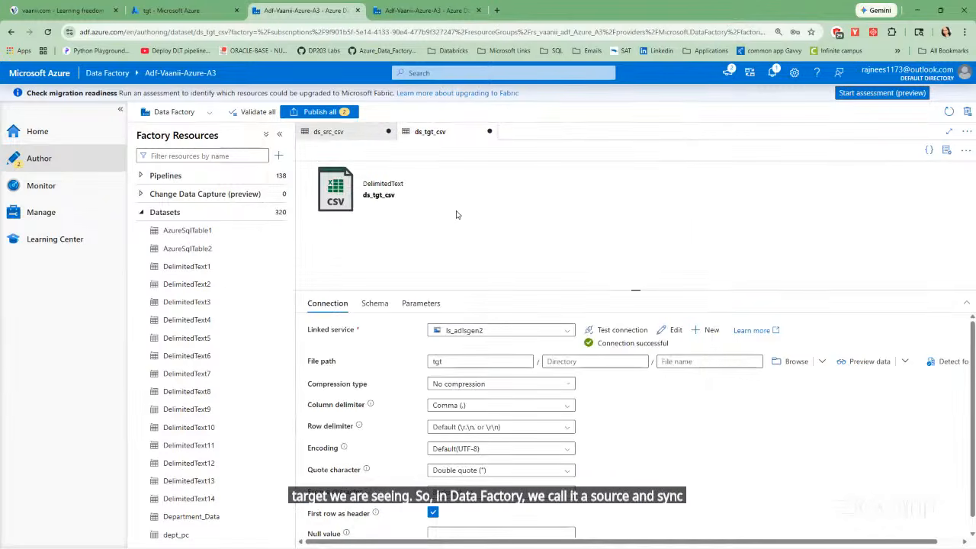
Collapse the datasets list and create a new pipeline in the factory resources.
left_click(141, 212)
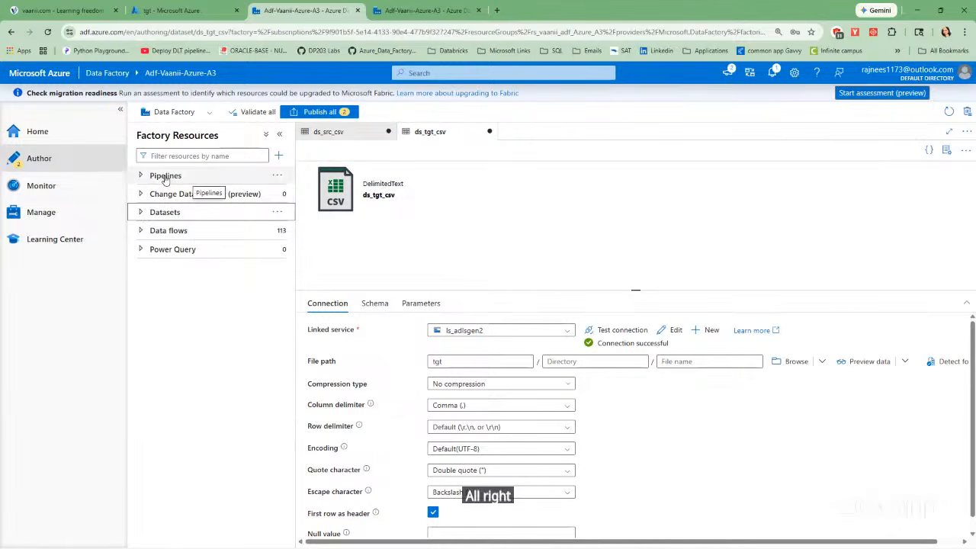
left_click(163, 178)
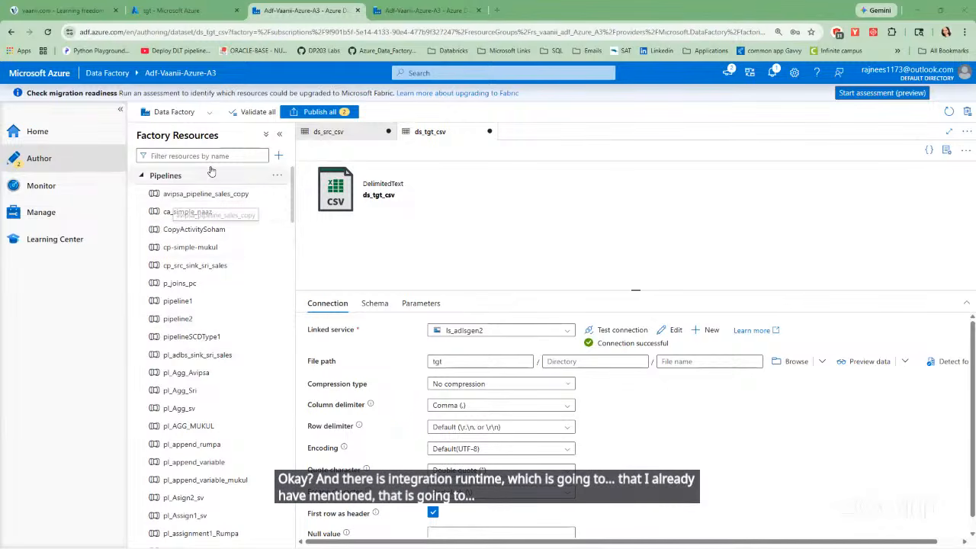
left_click(282, 176)
left_click(303, 195)
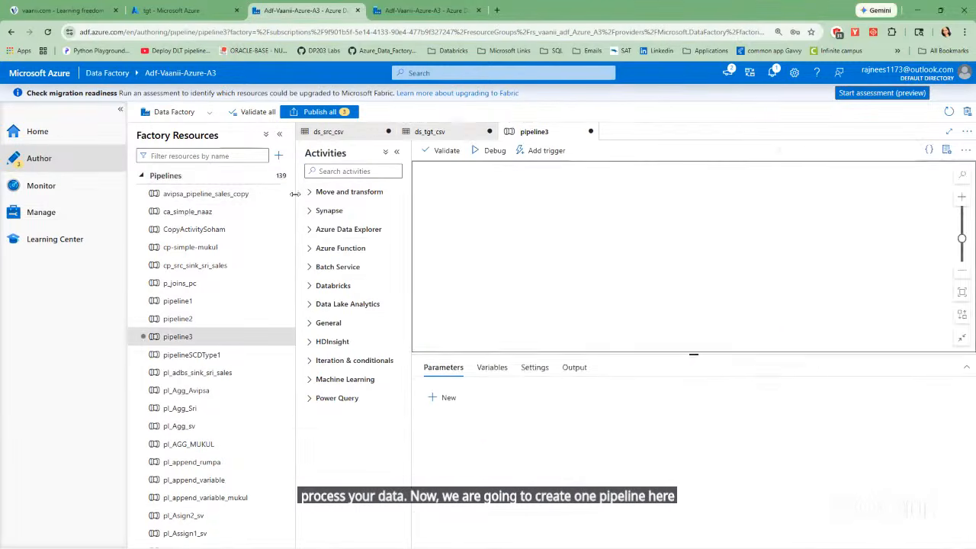
Name the new pipeline pl_csv, taking a brief look at the existing data flows.
left_click(882, 232)
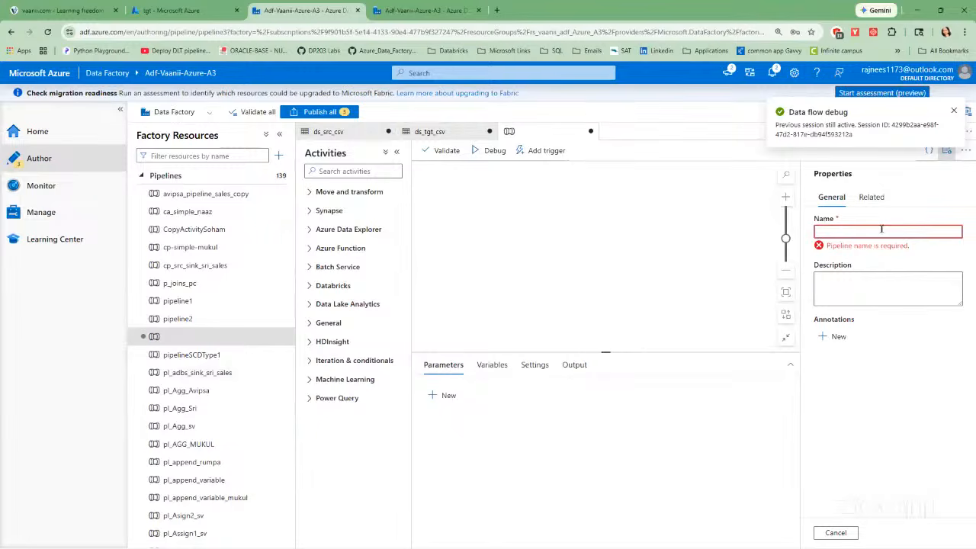
left_click(141, 175)
left_click(142, 231)
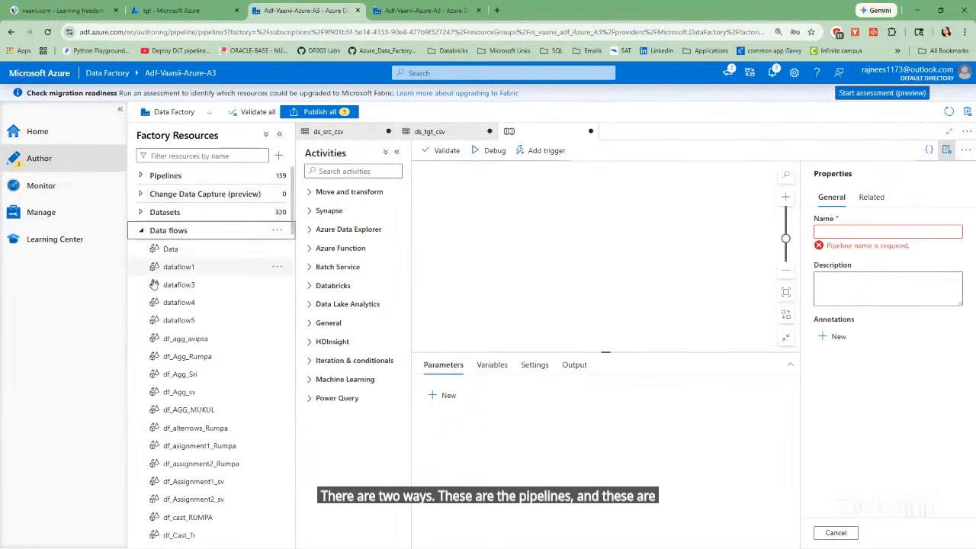
left_click(144, 233)
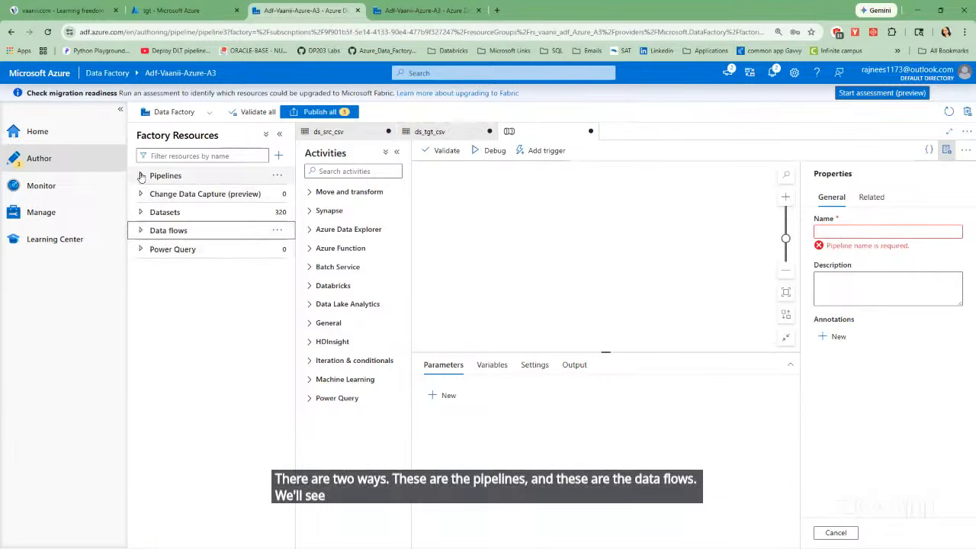
left_click(824, 233)
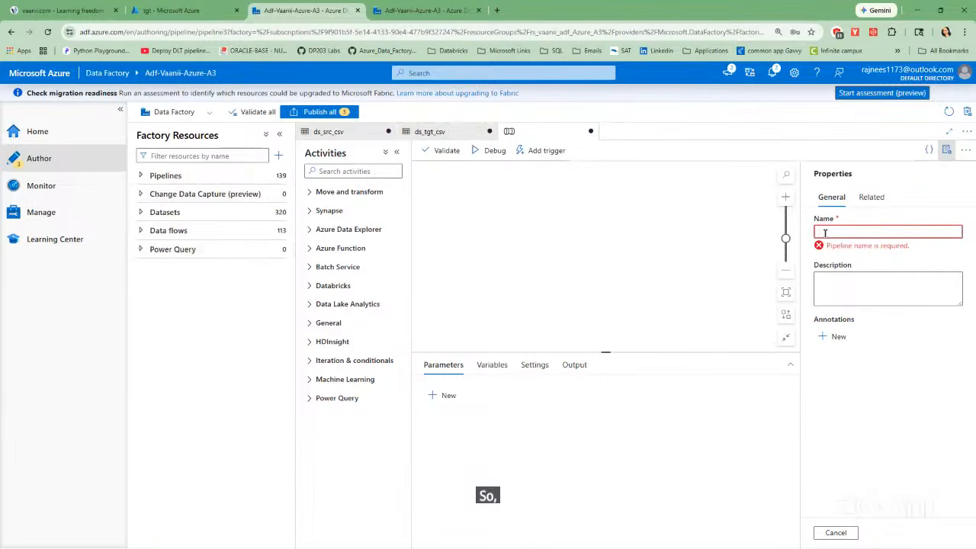
type("pl_")
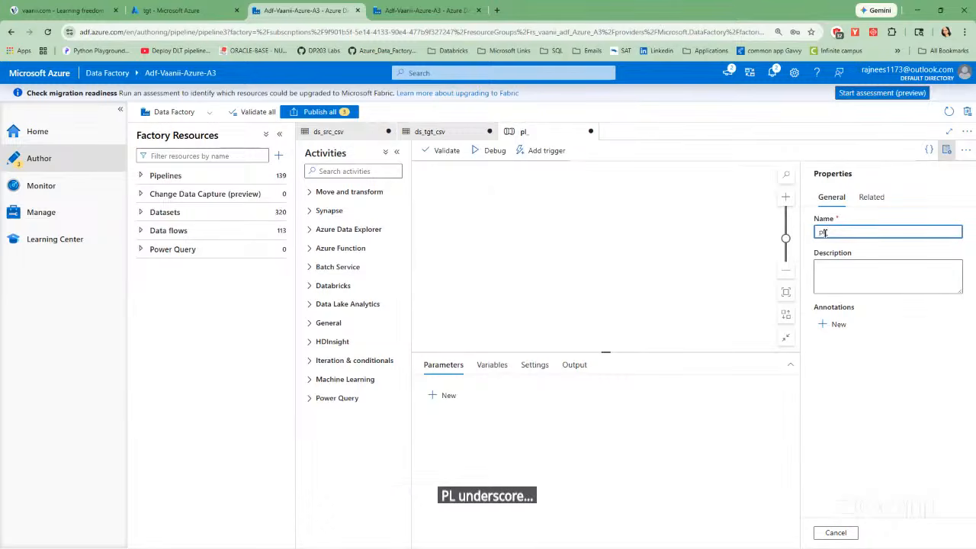
type("csv")
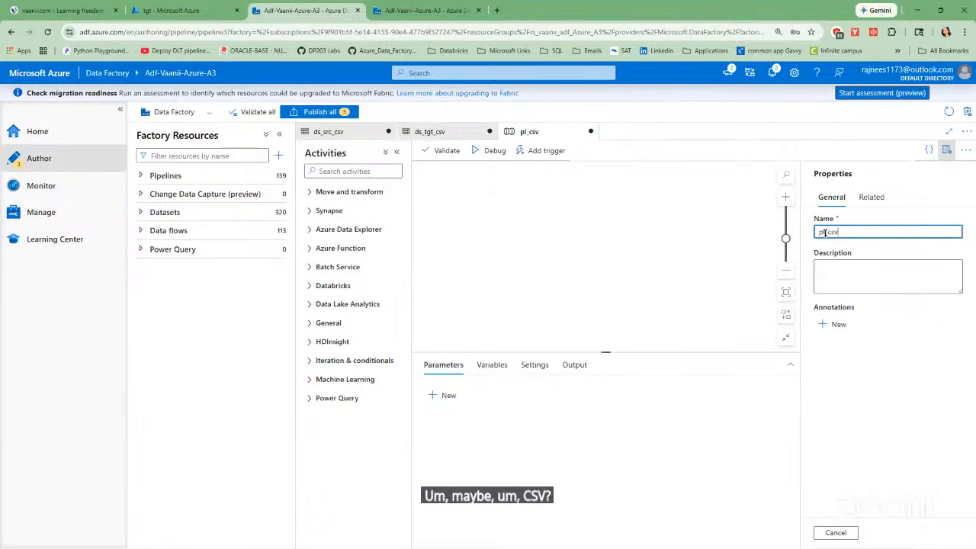
left_click(945, 152)
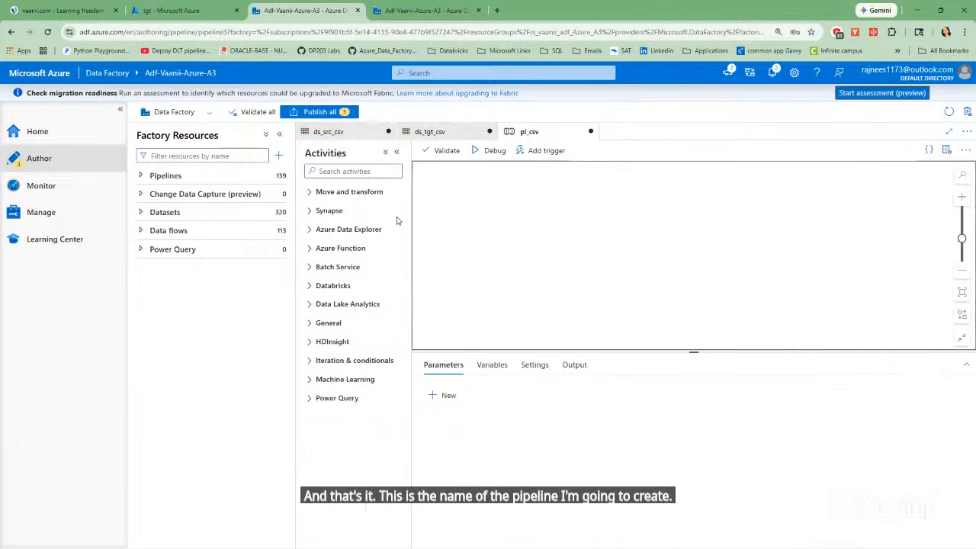
Examine the Move and transform, Synapse, Azure Data Explorer and Azure Function activities, and search the activities for "for".
left_click(309, 191)
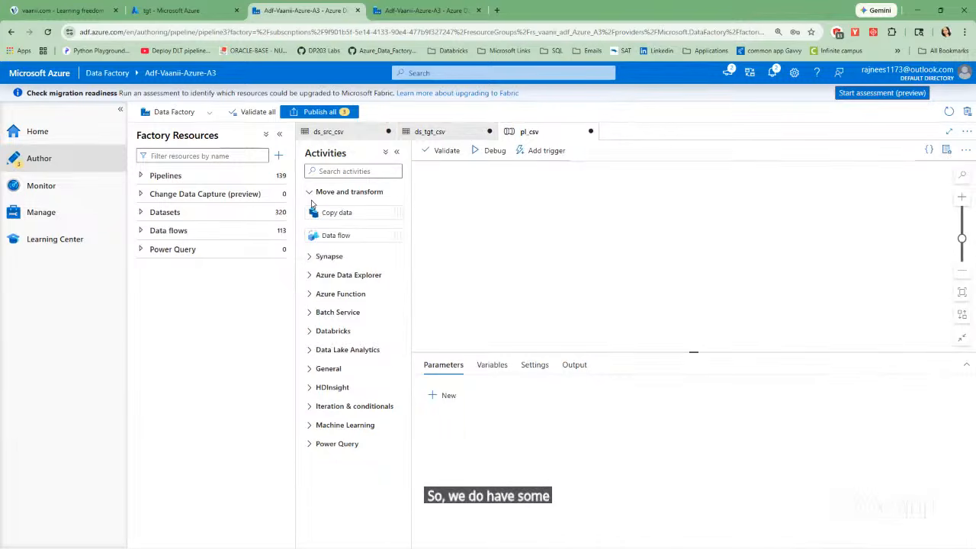
left_click(311, 259)
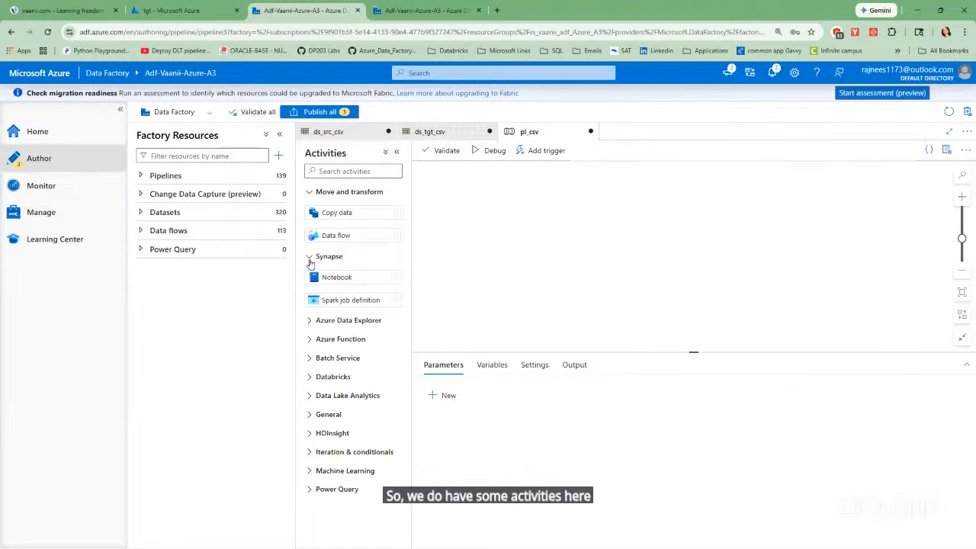
left_click(309, 320)
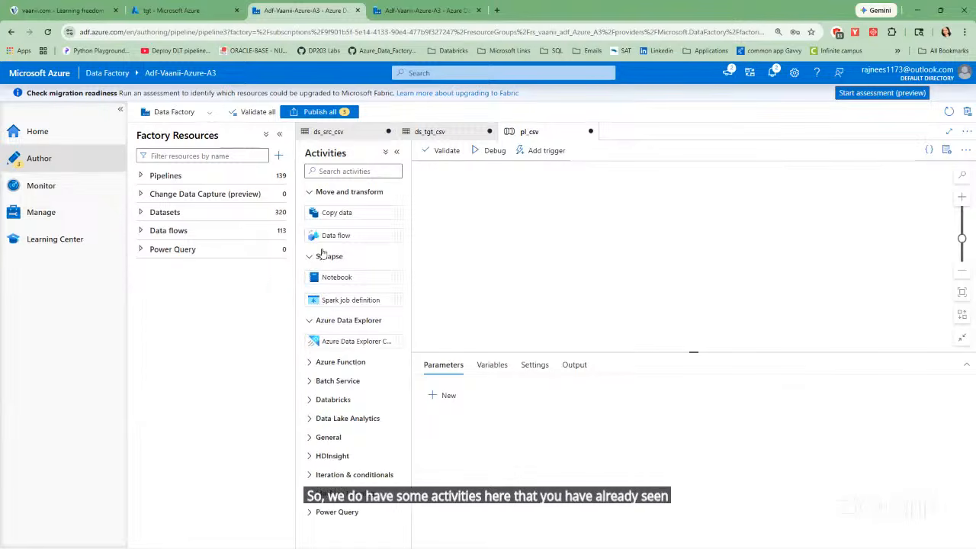
left_click(311, 362)
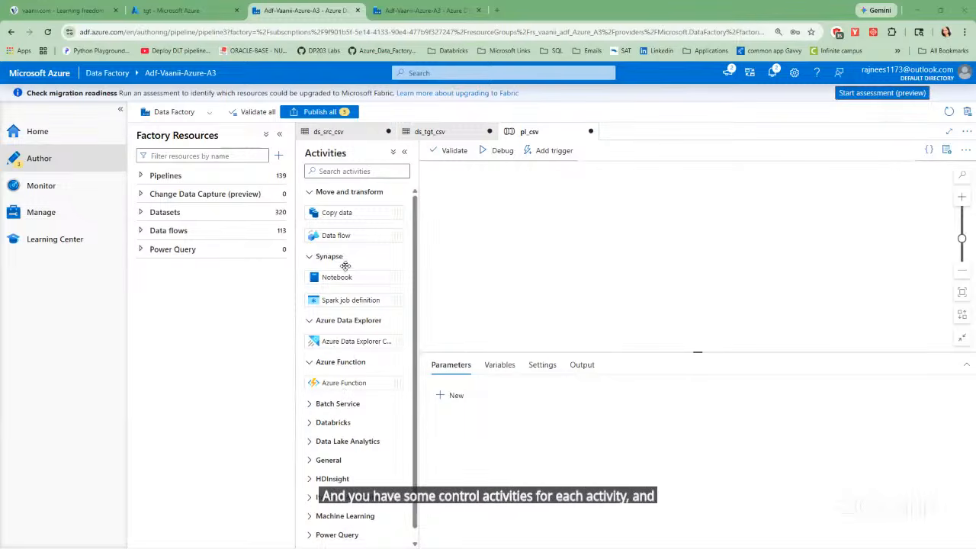
left_click(340, 170)
type("fo")
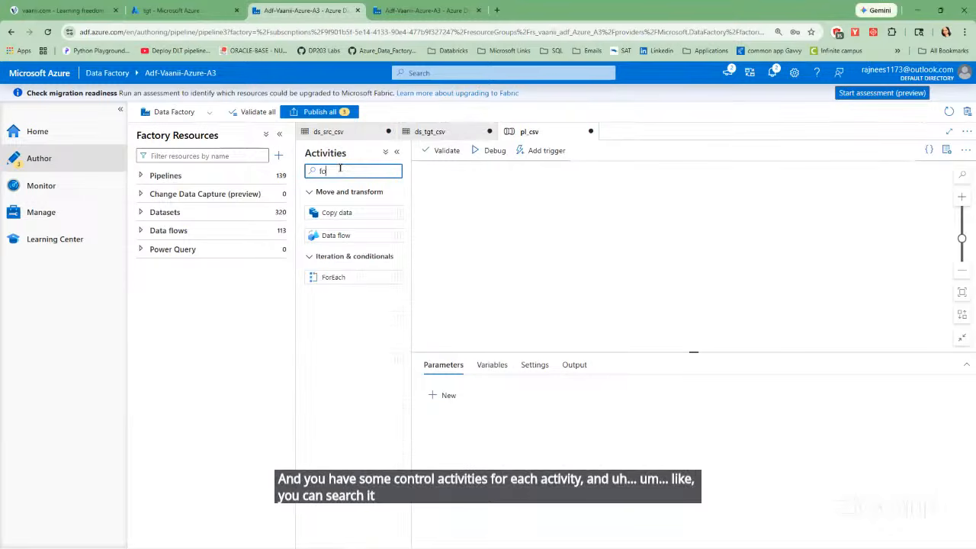
type("r")
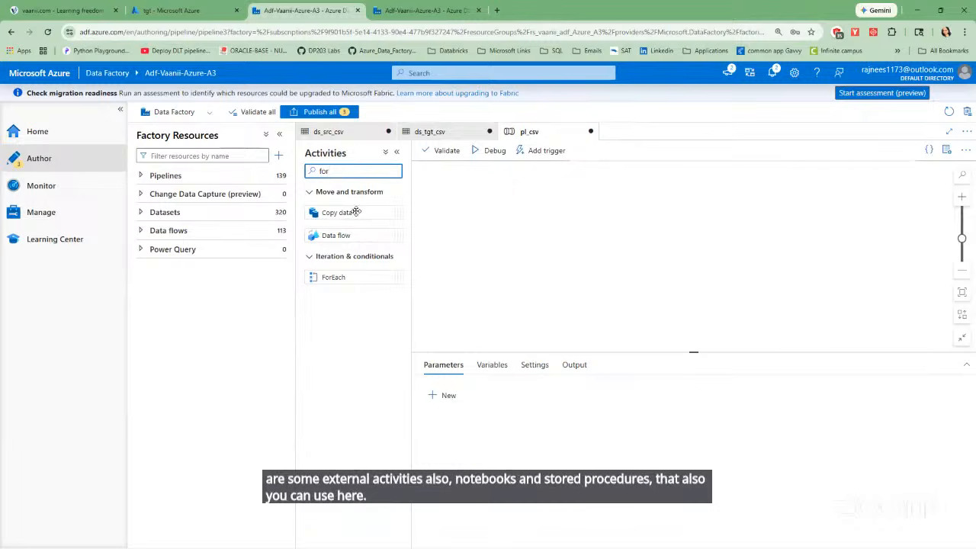
Add a Copy data activity to the pl_csv canvas and name it Cp_src_sink.
left_click_drag(356, 212, 602, 219)
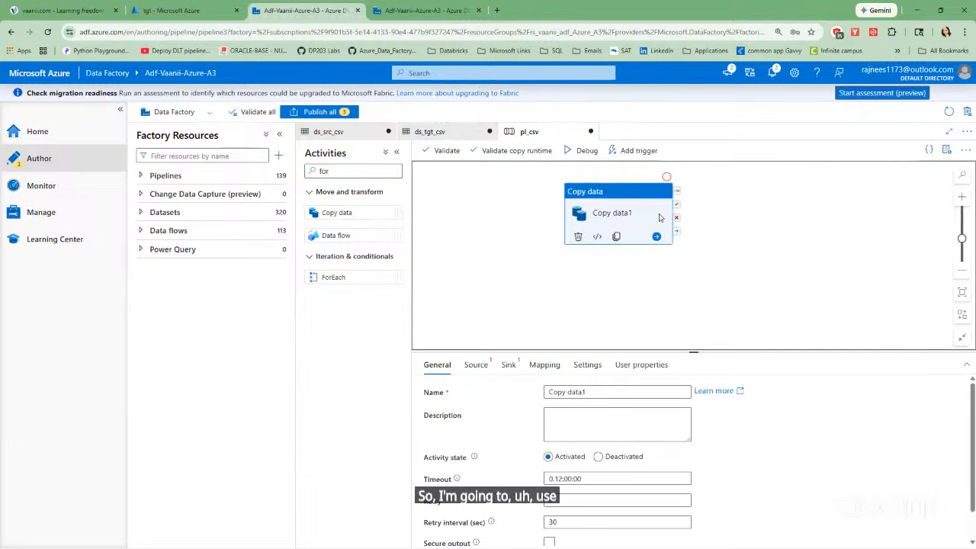
left_click(606, 387)
key("BackSpace")
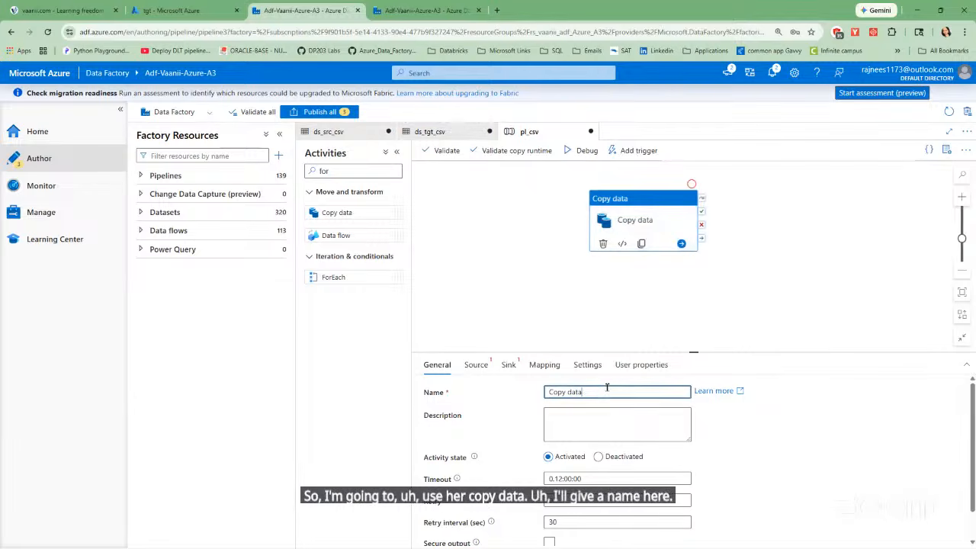
key("BackSpace")
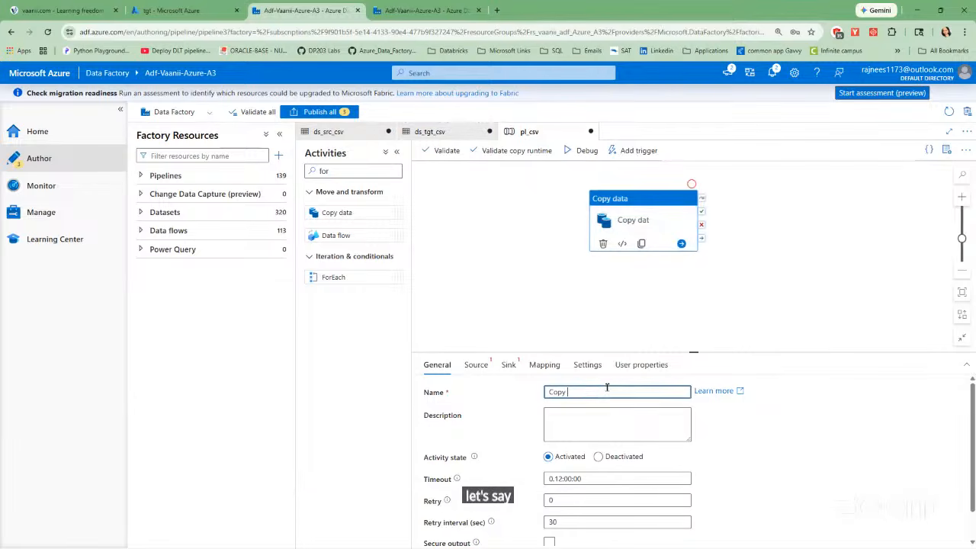
key("BackSpace")
key("BackSpace")
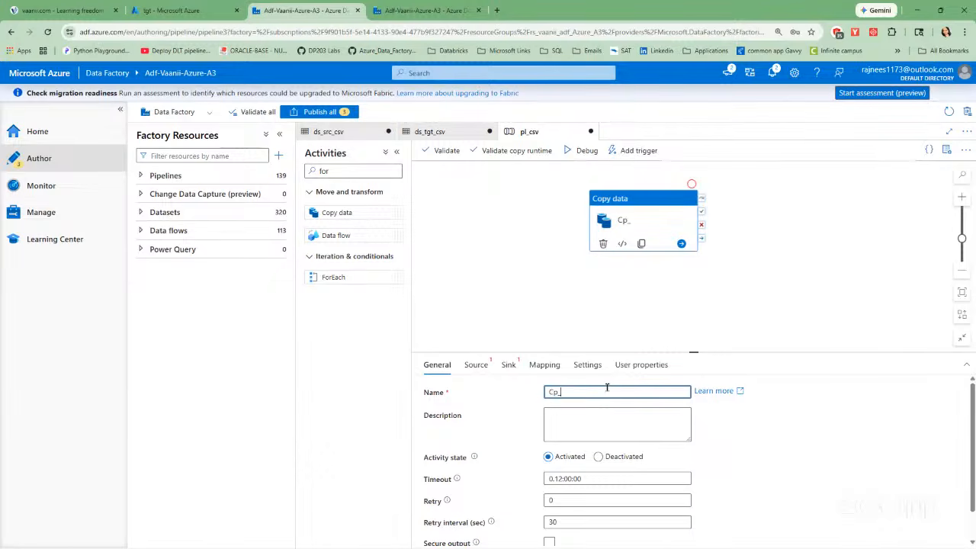
type("_src_")
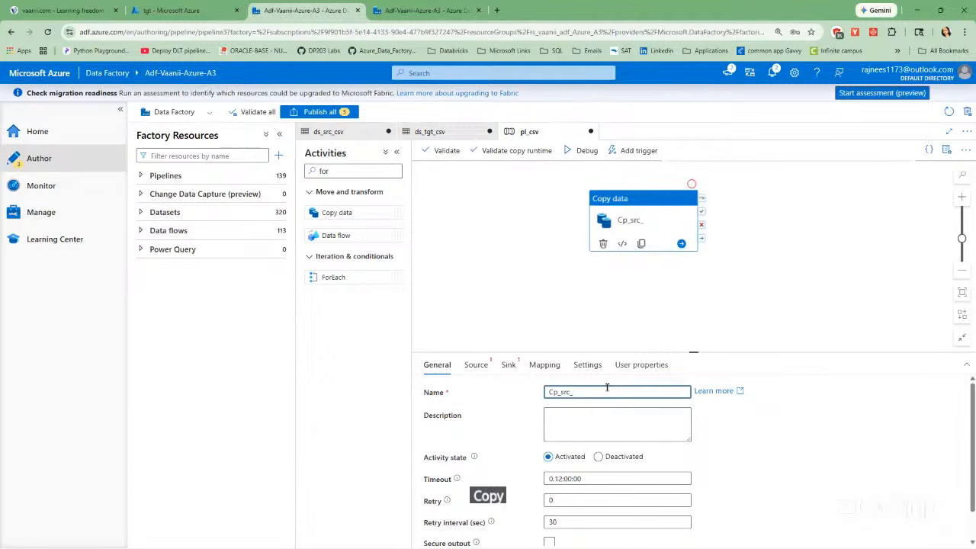
type("sink")
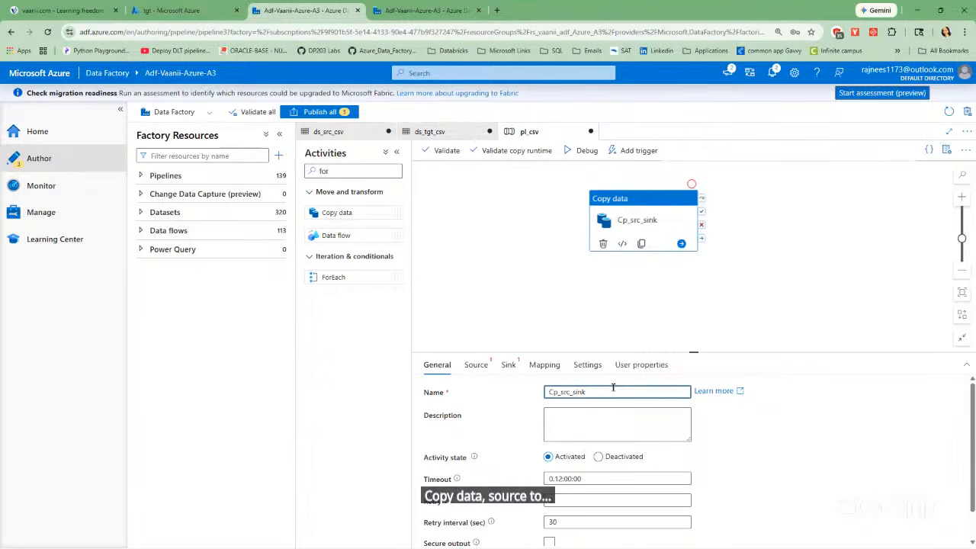
left_click(718, 412)
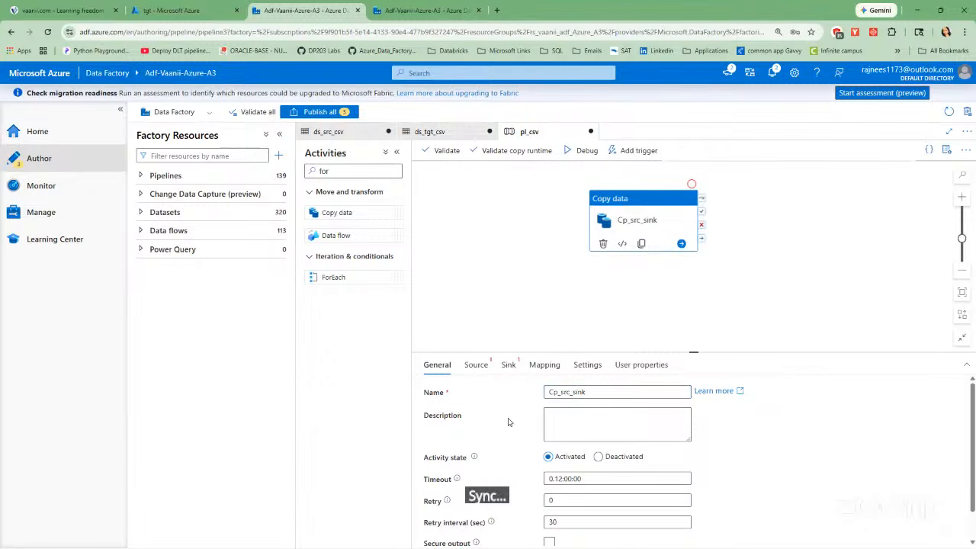
Enlarge the activity's settings area, open its source settings and look at the data stores offered for a new source dataset without creating one.
left_click_drag(693, 351, 688, 301)
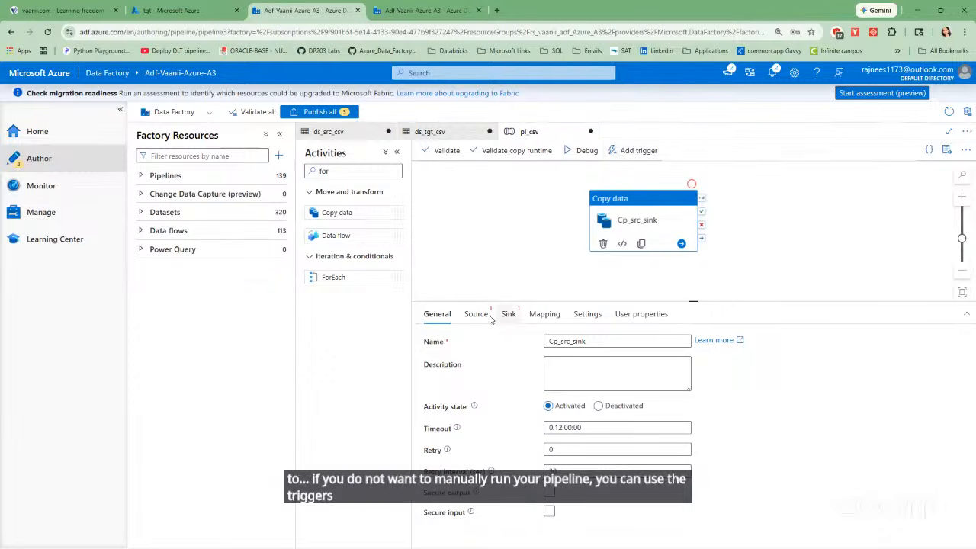
left_click(475, 314)
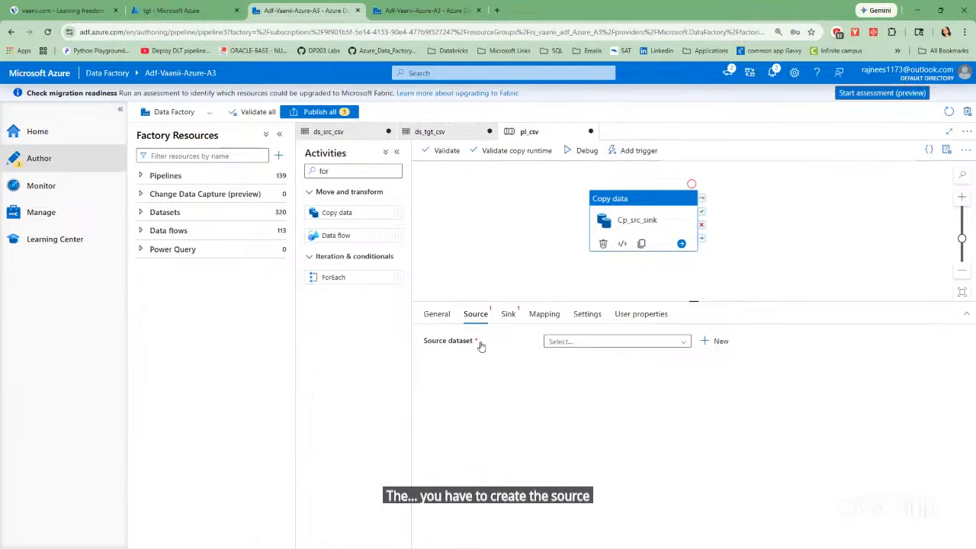
left_click(715, 341)
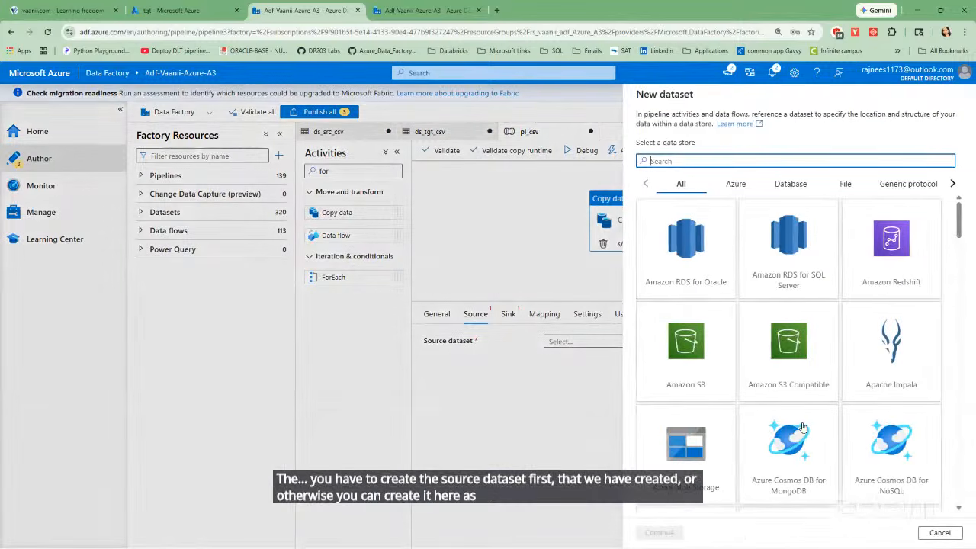
left_click(939, 532)
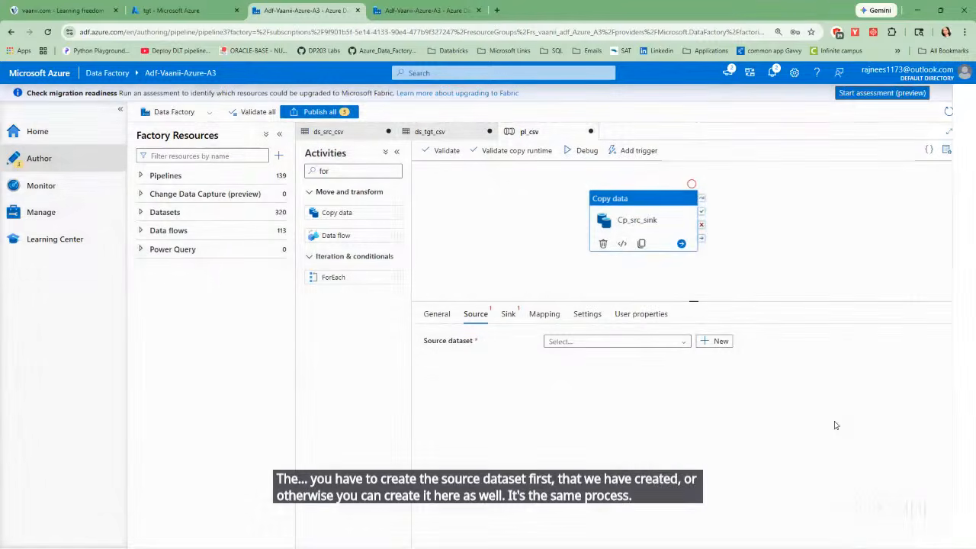
Set the Copy data activity's source dataset to ds_src_csv, filtering the existing datasets by "ds_src".
left_click(681, 341)
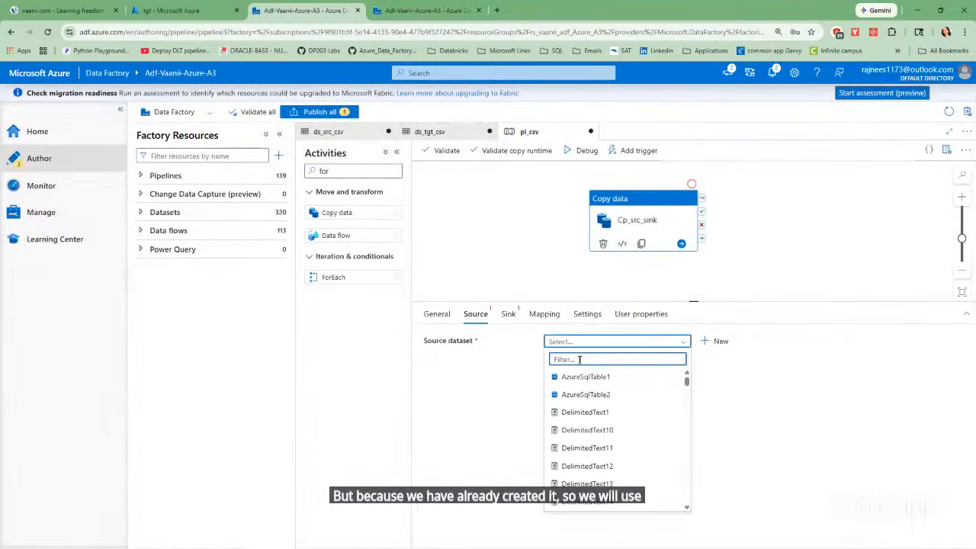
type("ds_")
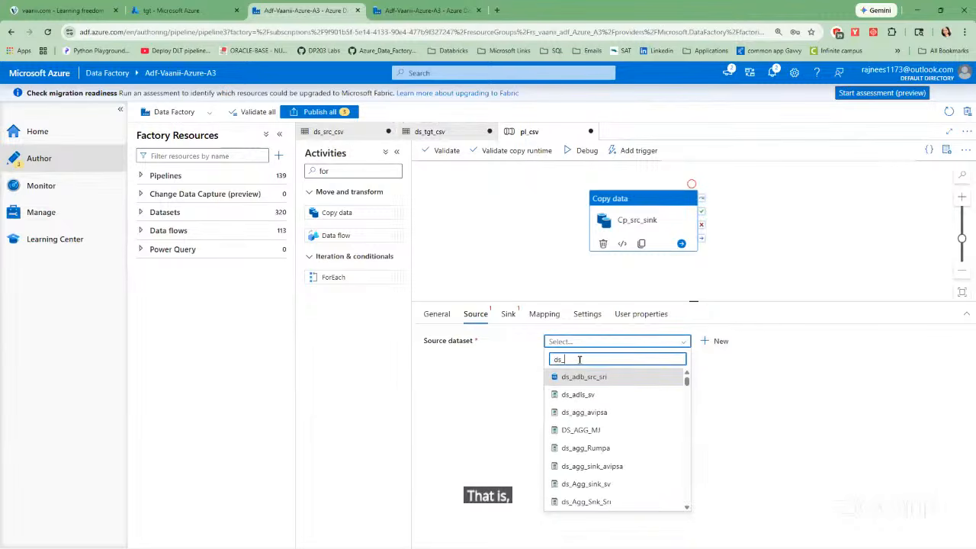
type("src")
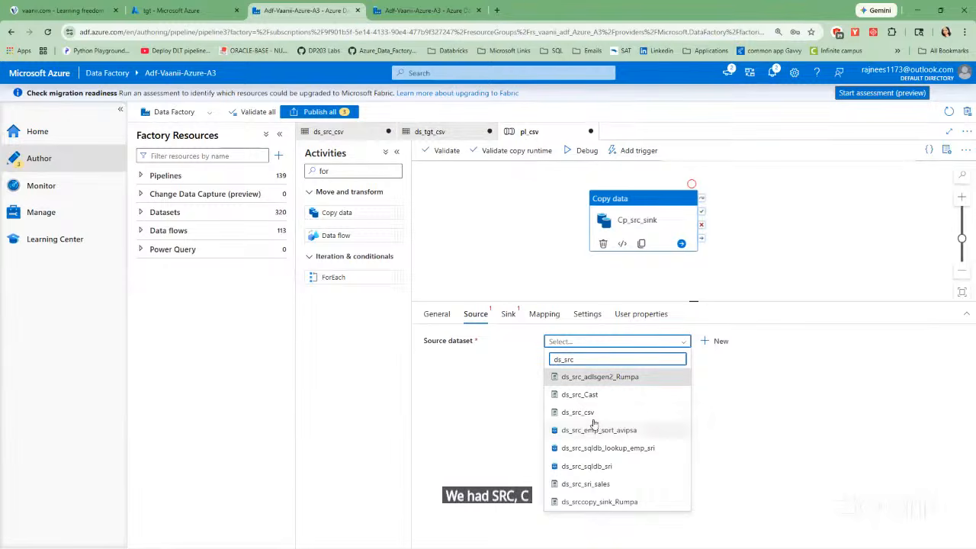
left_click(583, 412)
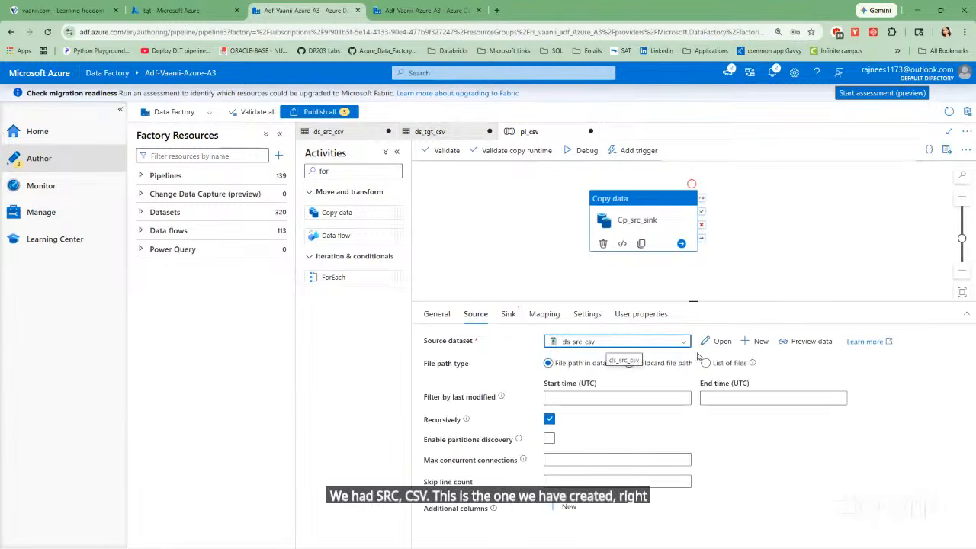
Preview the source dataset's rows to check the data, and close the preview.
left_click(800, 343)
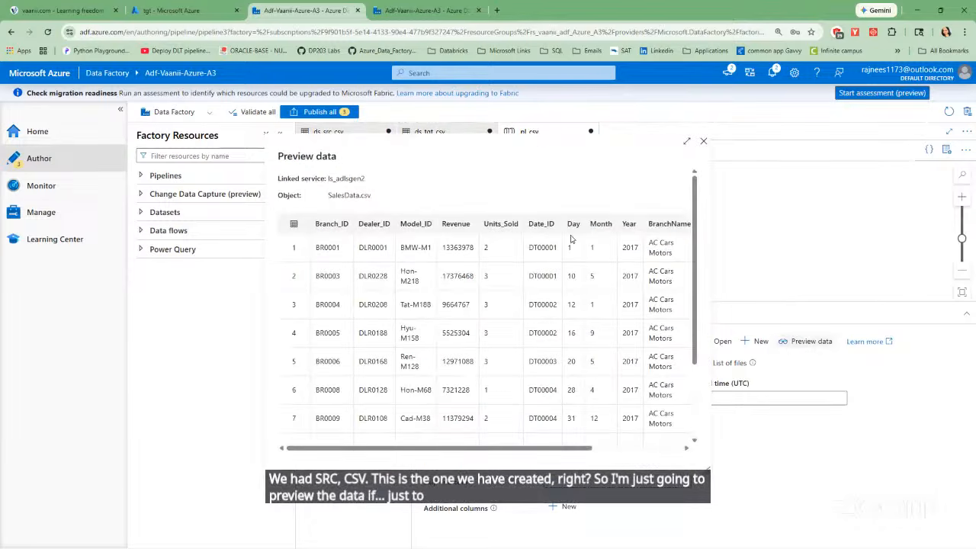
left_click_drag(694, 271, 708, 363)
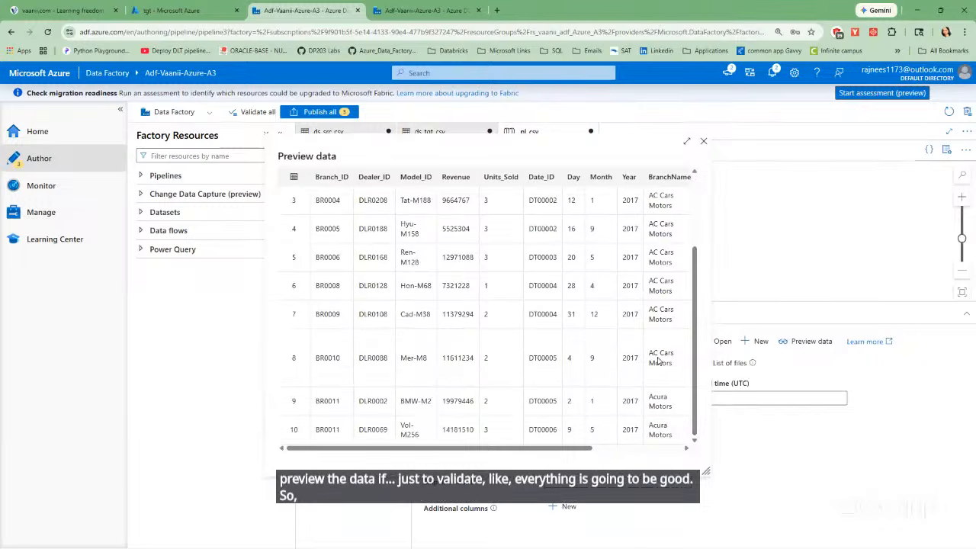
scroll(659, 360, "up", 3)
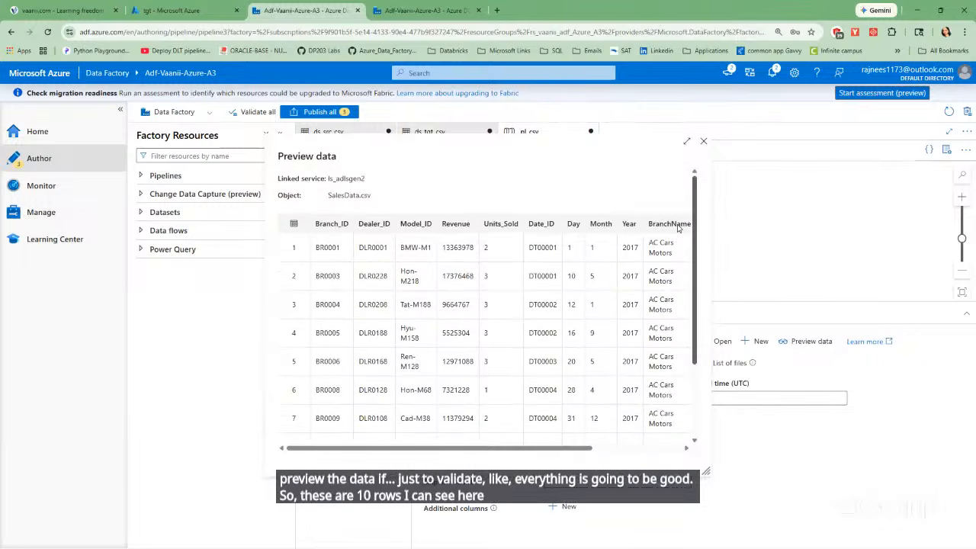
left_click(702, 144)
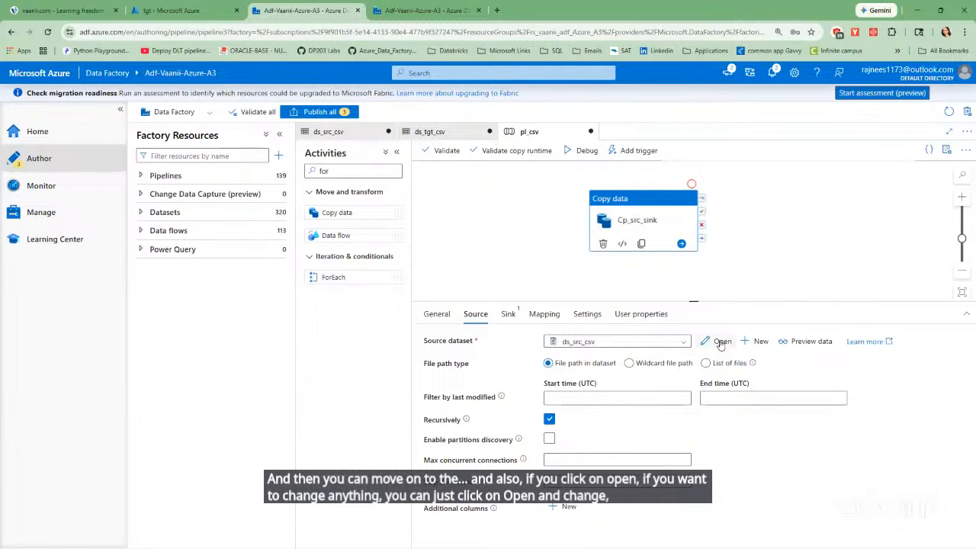
Set the Copy data activity's sink dataset to the existing ds_tgt_csv instead of creating a new one.
left_click(509, 317)
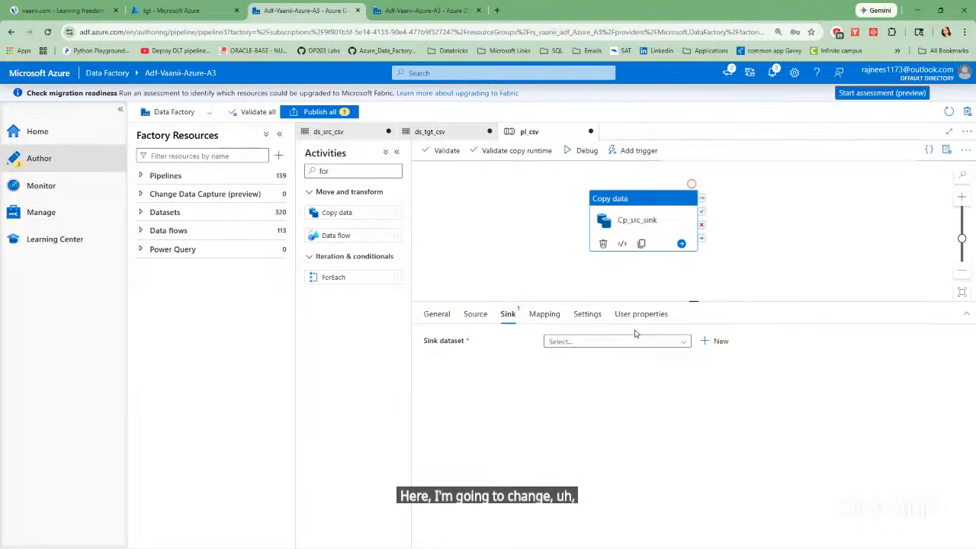
left_click(714, 342)
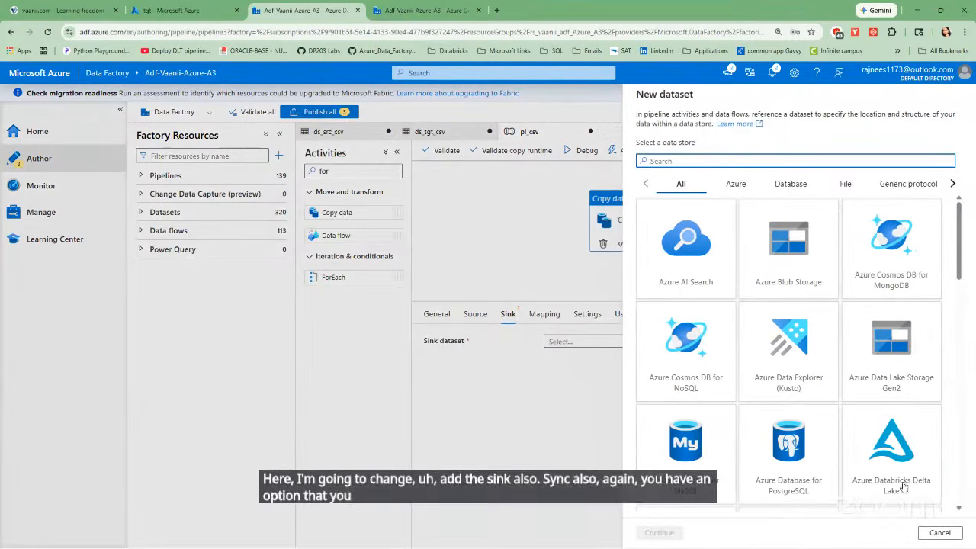
left_click(940, 533)
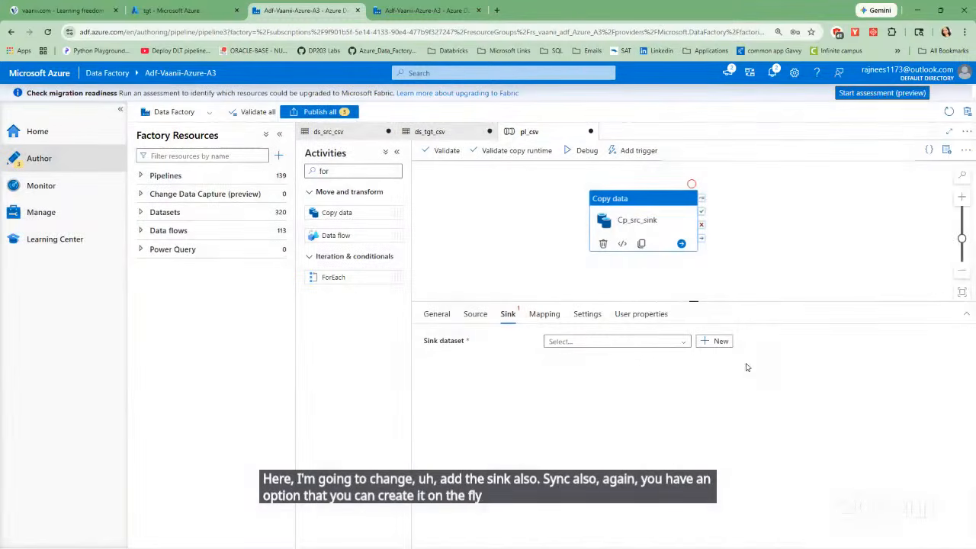
left_click(683, 341)
type("ds_")
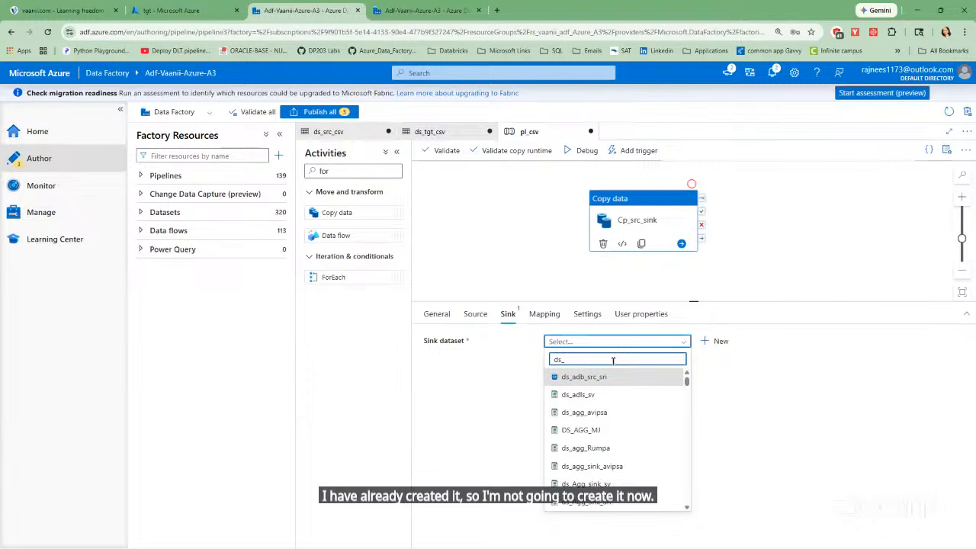
type("t")
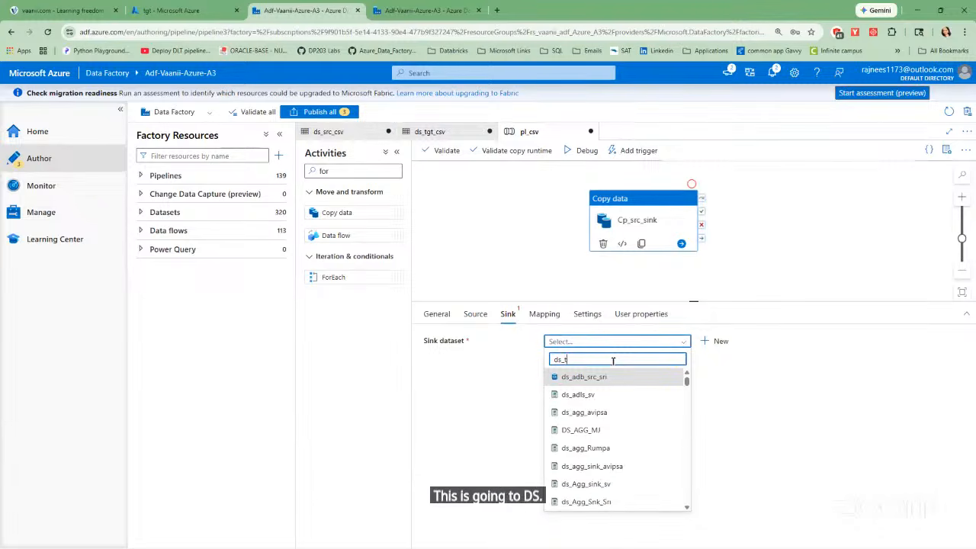
type("gt")
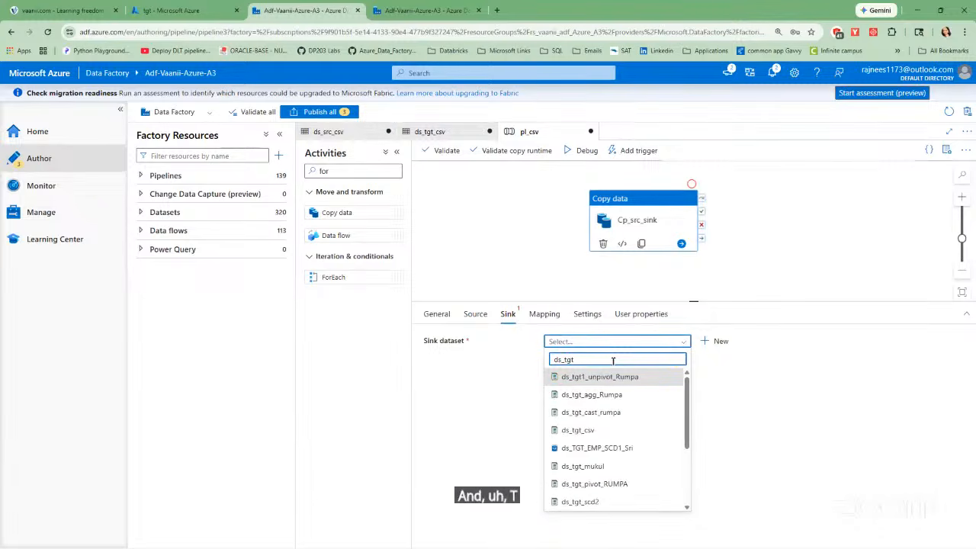
left_click(592, 431)
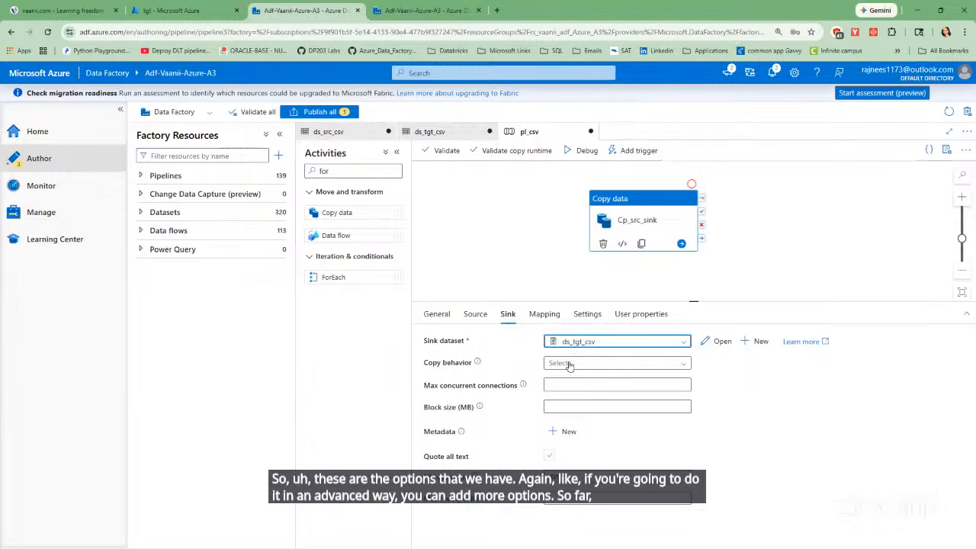
Look through the copy activity's mapping, performance settings and user properties, and return to its source settings.
left_click(542, 319)
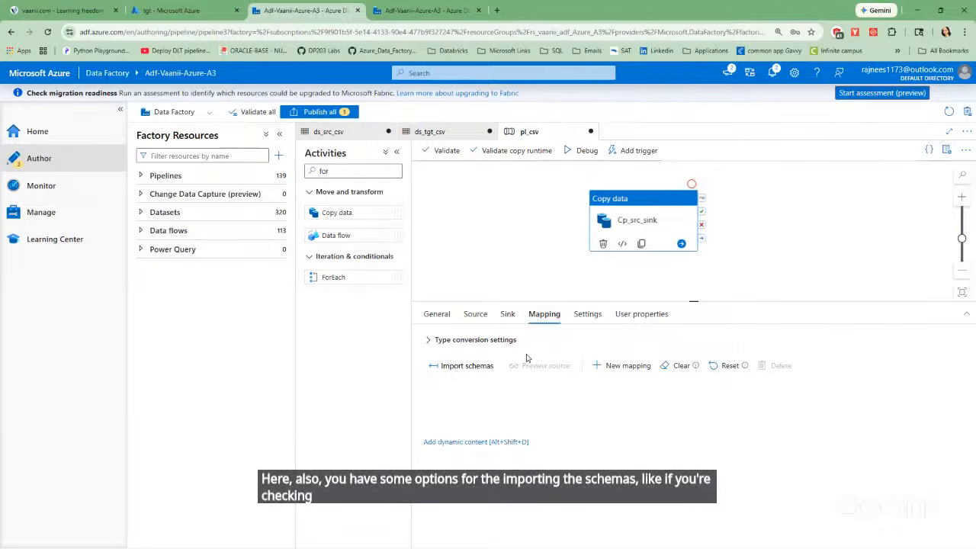
left_click(588, 319)
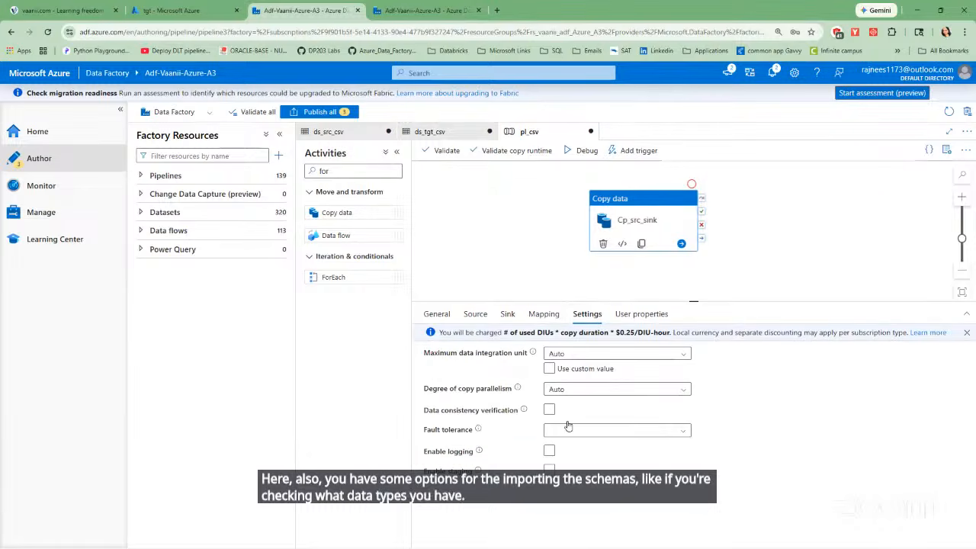
left_click(653, 319)
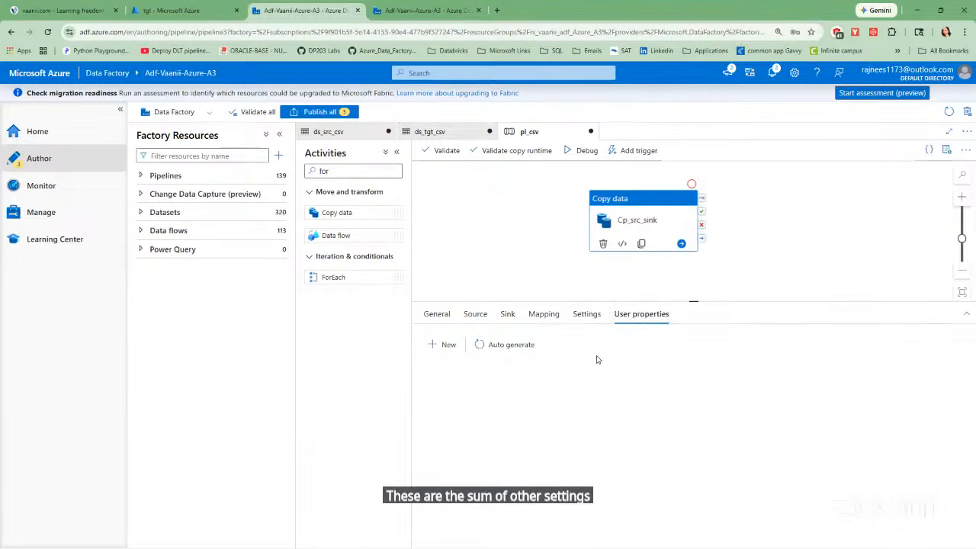
left_click(508, 315)
left_click(476, 315)
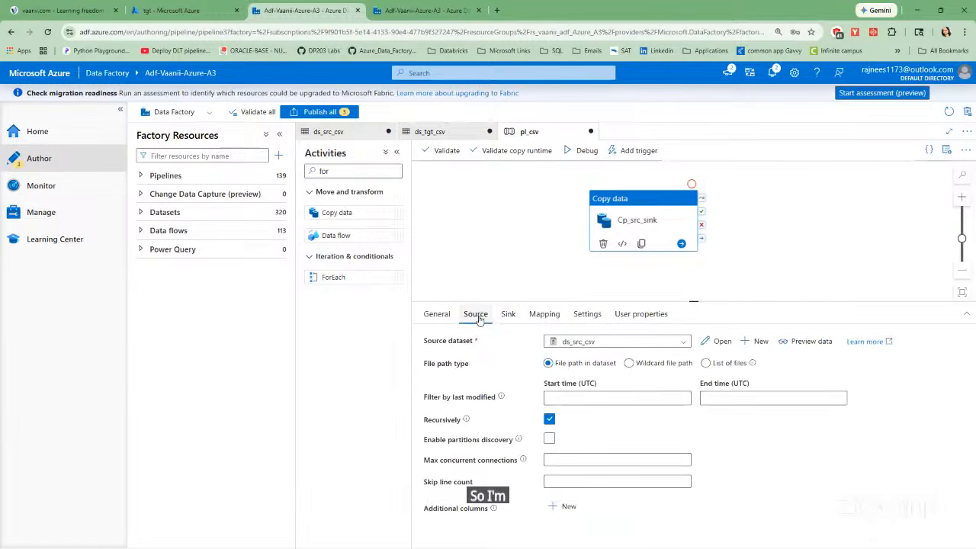
Validate the pl_csv pipeline and close the validation output.
left_click(634, 224)
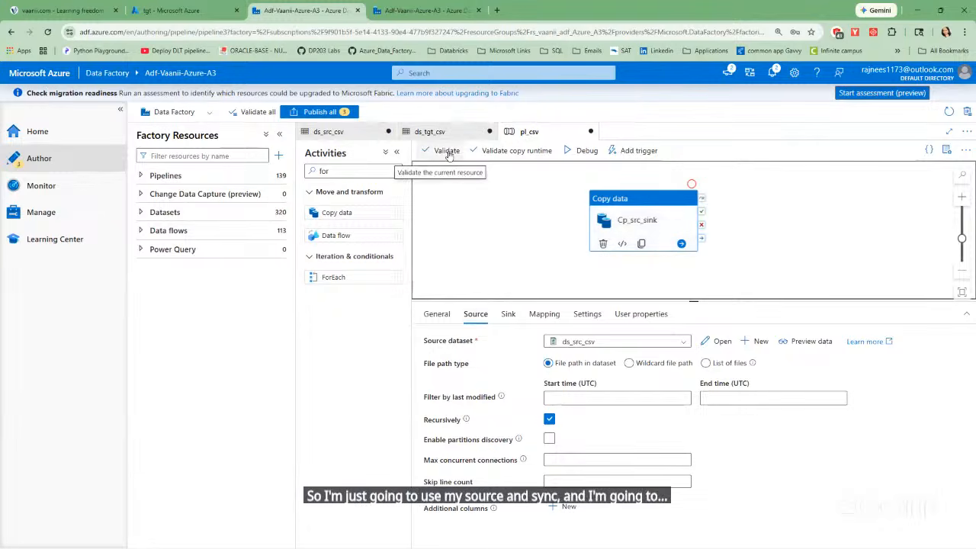
left_click(447, 152)
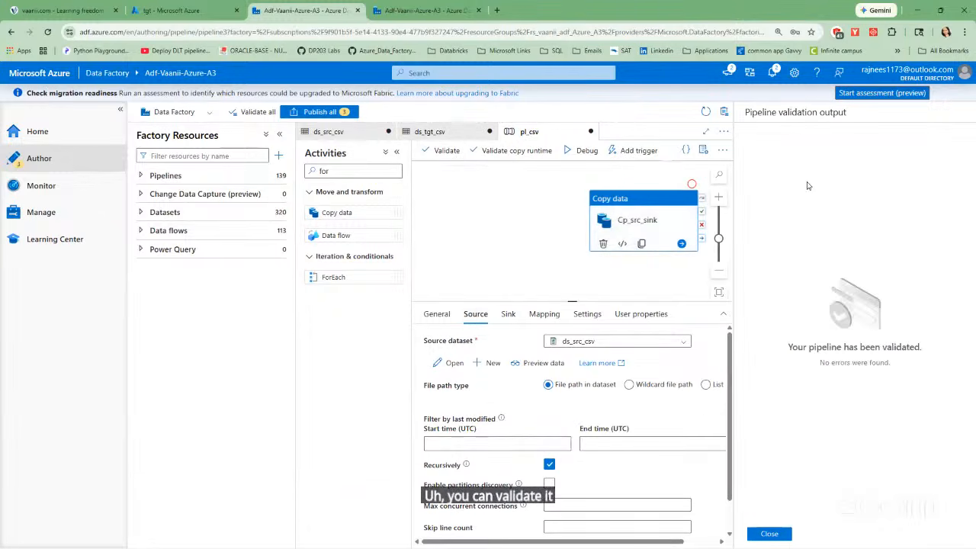
left_click(769, 534)
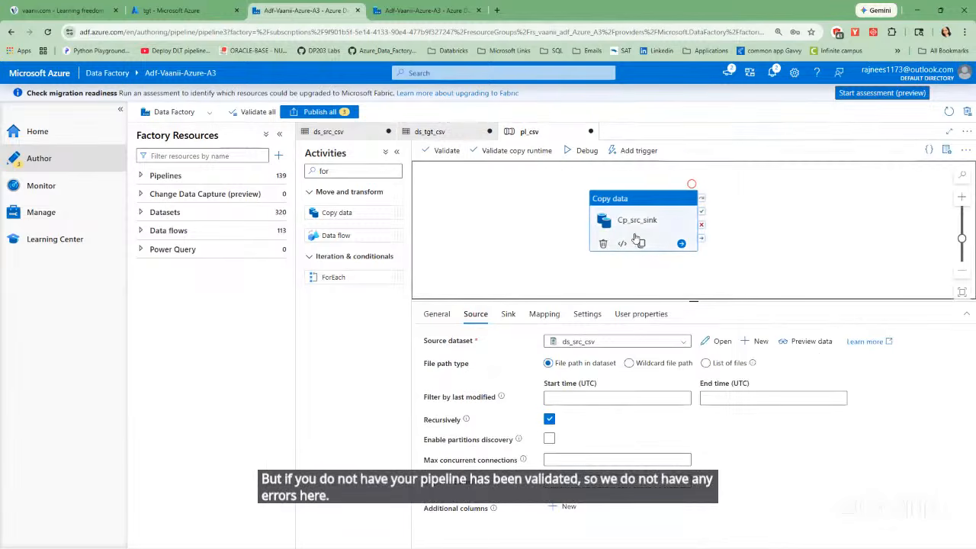
Start a debug run of pl_csv and refresh the run status until the Cp_src_sink activity finishes.
left_click(582, 151)
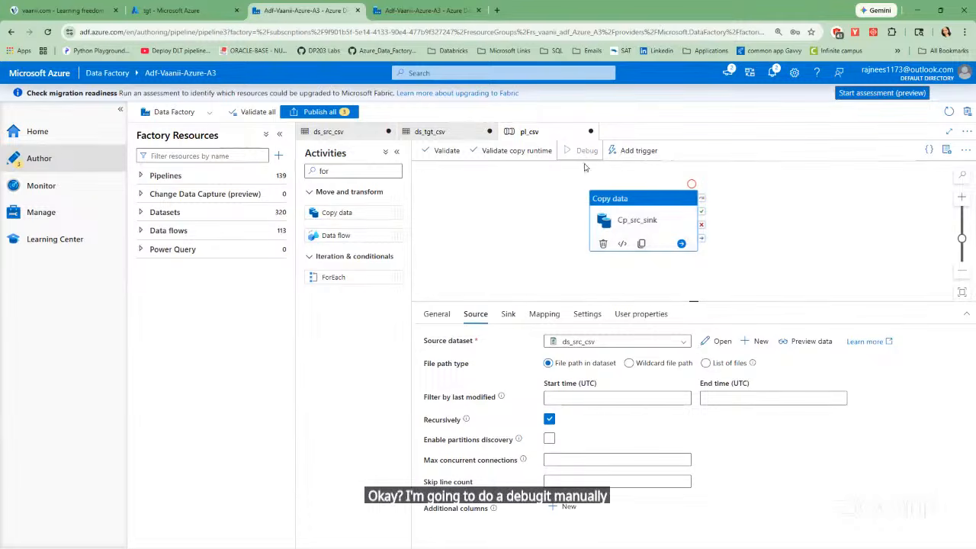
left_click(493, 214)
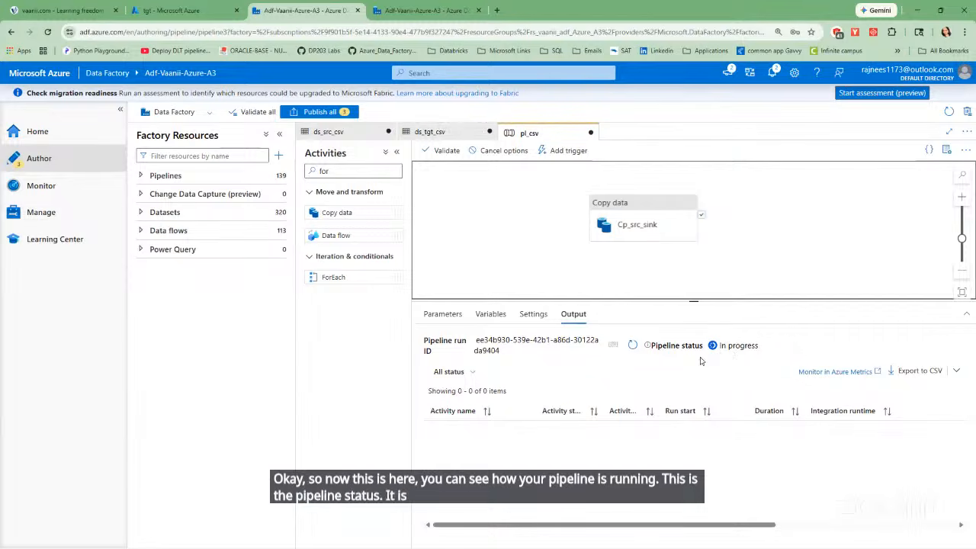
left_click(631, 347)
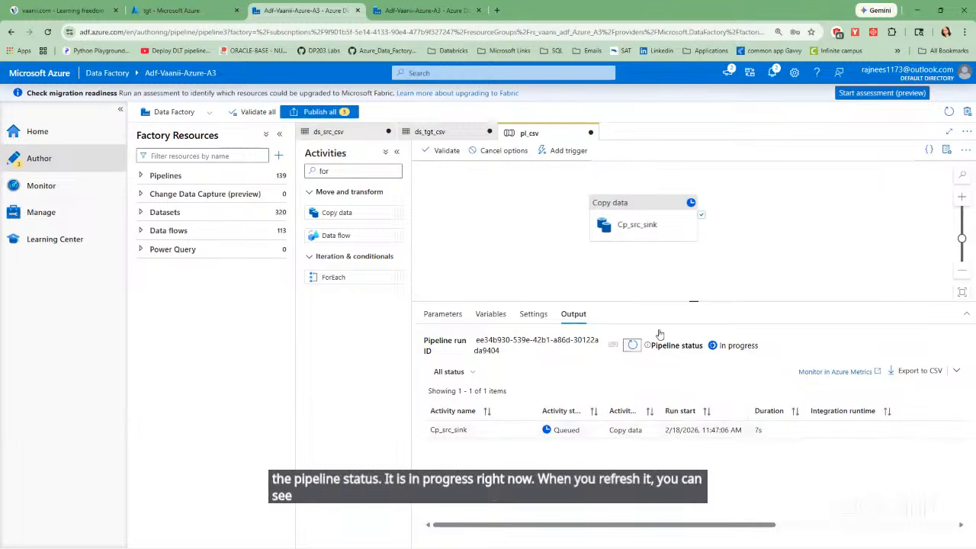
left_click(634, 346)
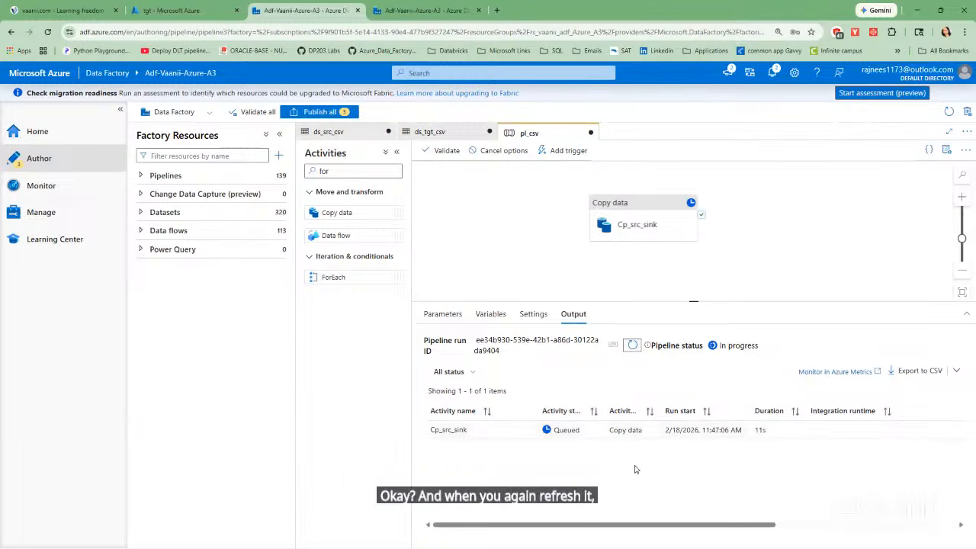
left_click(632, 346)
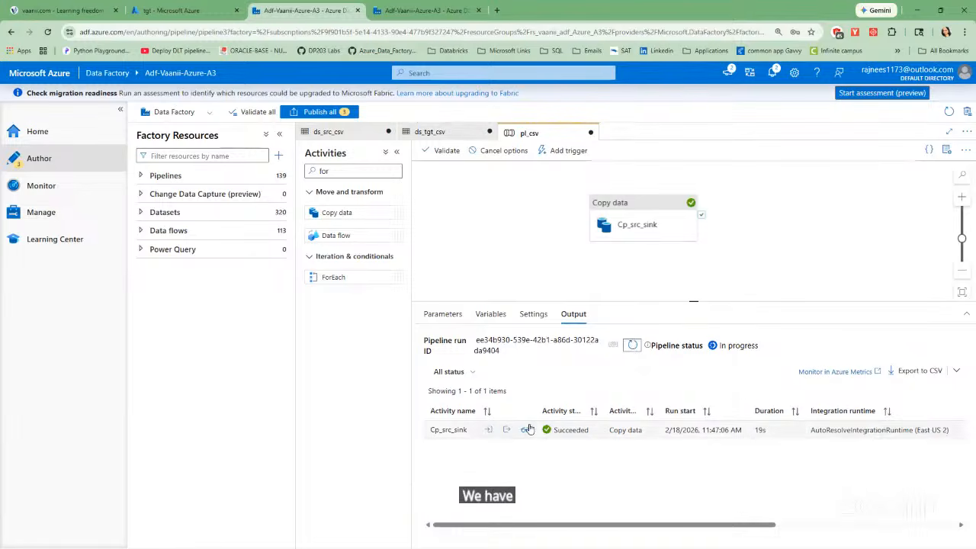
Examine the Cp_src_sink run's input JSON and its copy details on data read and written.
left_click(488, 429)
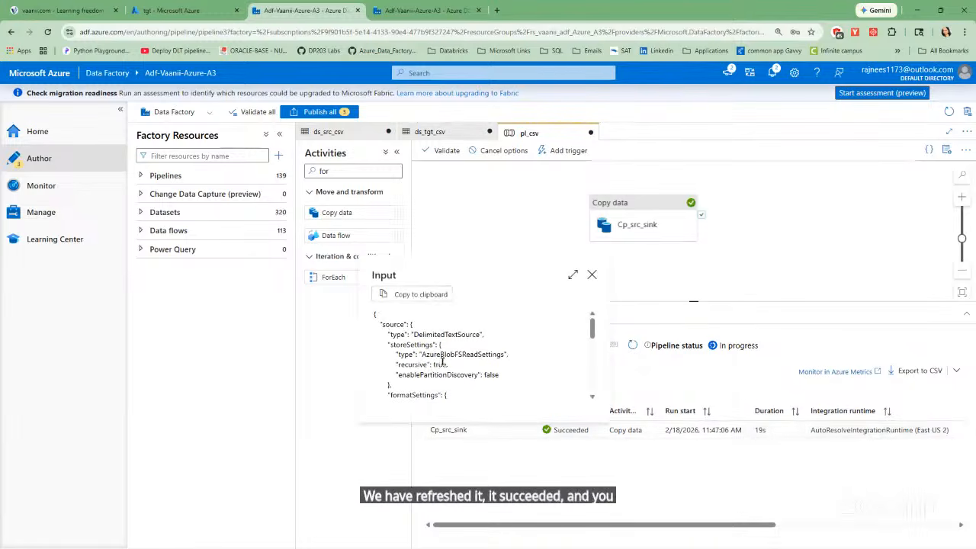
mouse_move(593, 326)
left_mouse_down()
mouse_move(593, 343)
mouse_move(590, 325)
left_mouse_up()
left_click(592, 276)
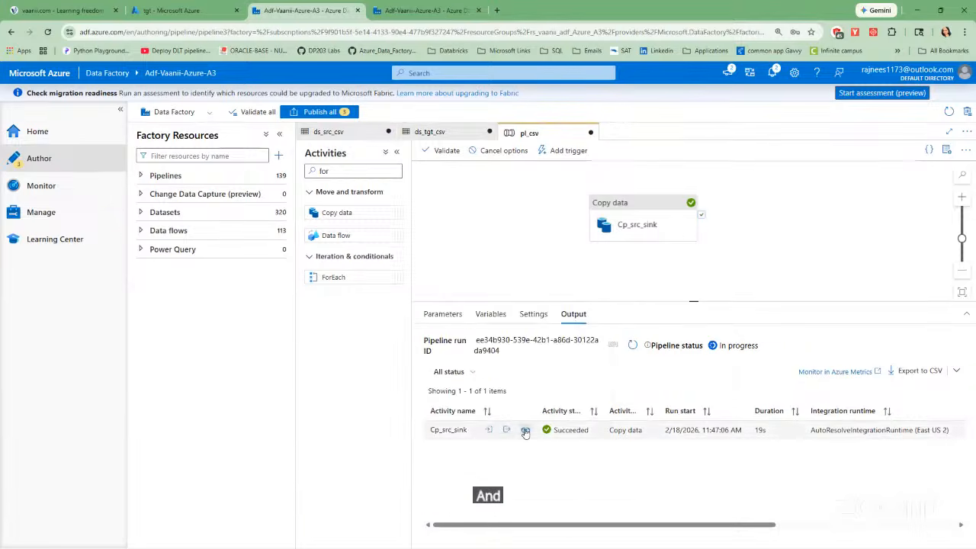
left_click(526, 430)
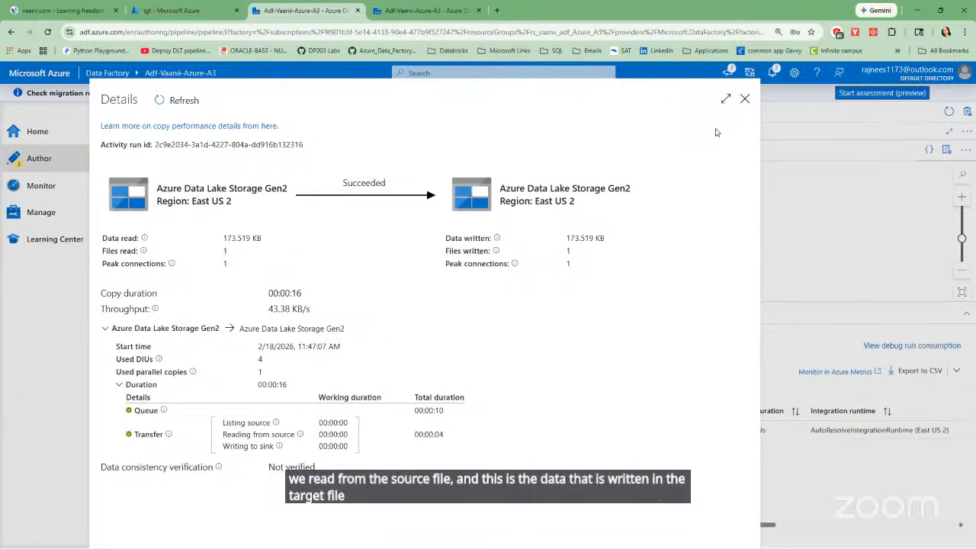
left_click(745, 100)
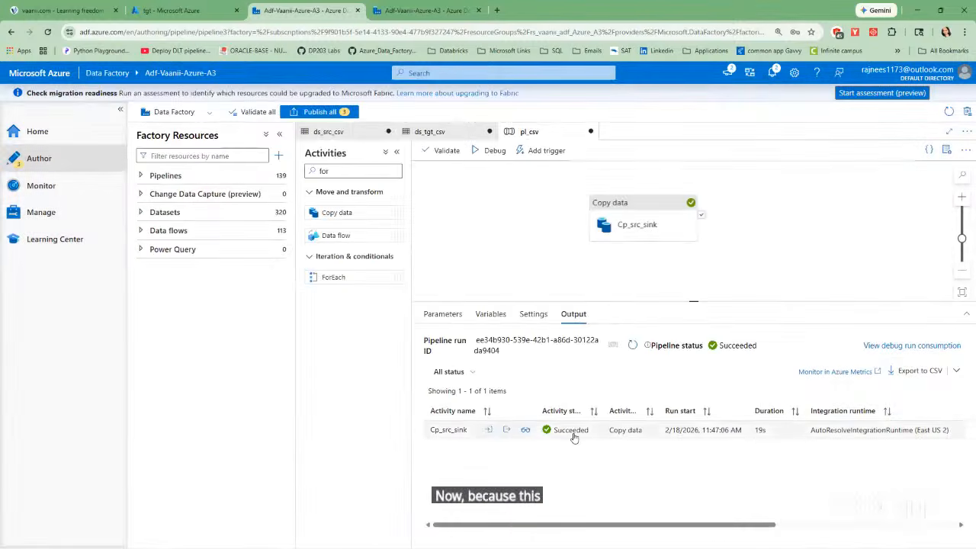
Switch to the Azure portal, reopen the tgt container of adfadlsgen2sk and open the copied SalesData.csv blob.
left_click(176, 11)
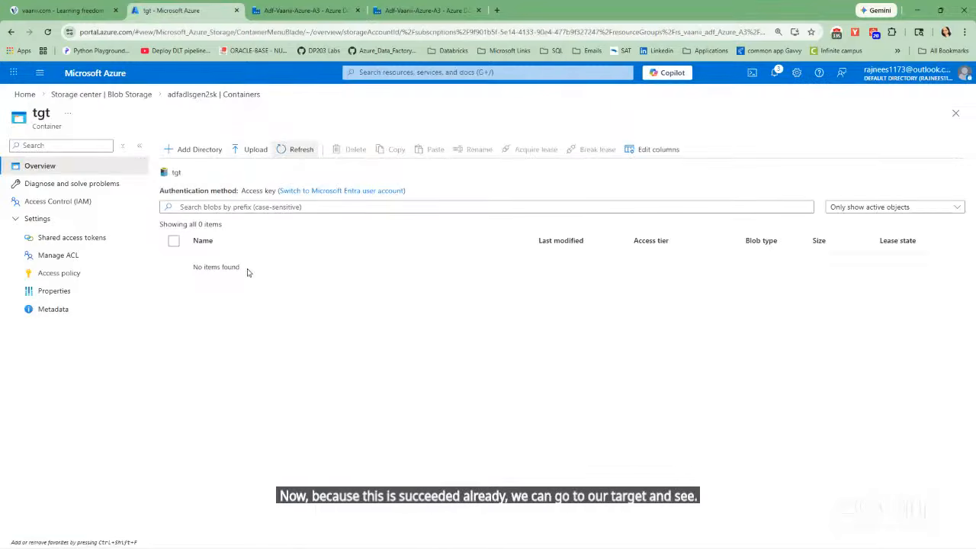
left_click(181, 96)
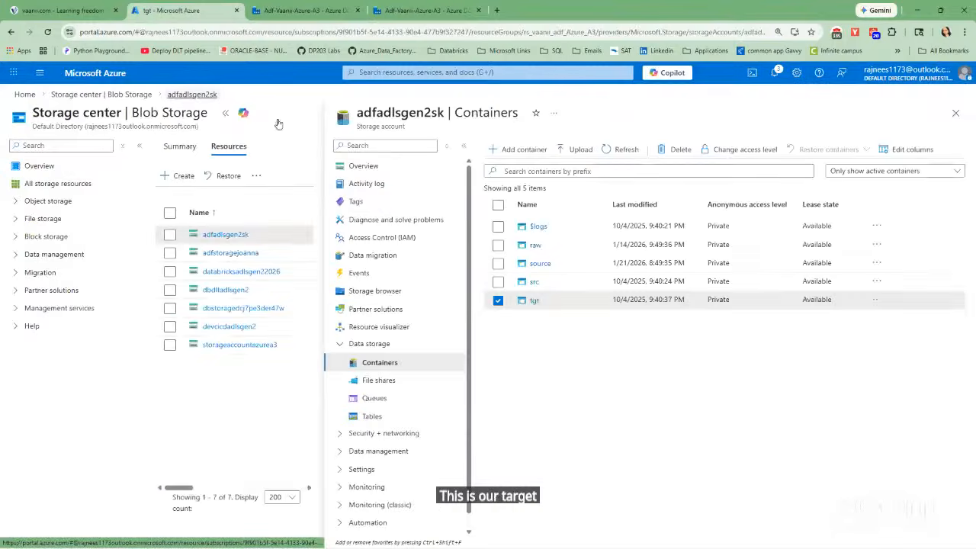
left_click(497, 301)
left_click(497, 302)
left_click(533, 302)
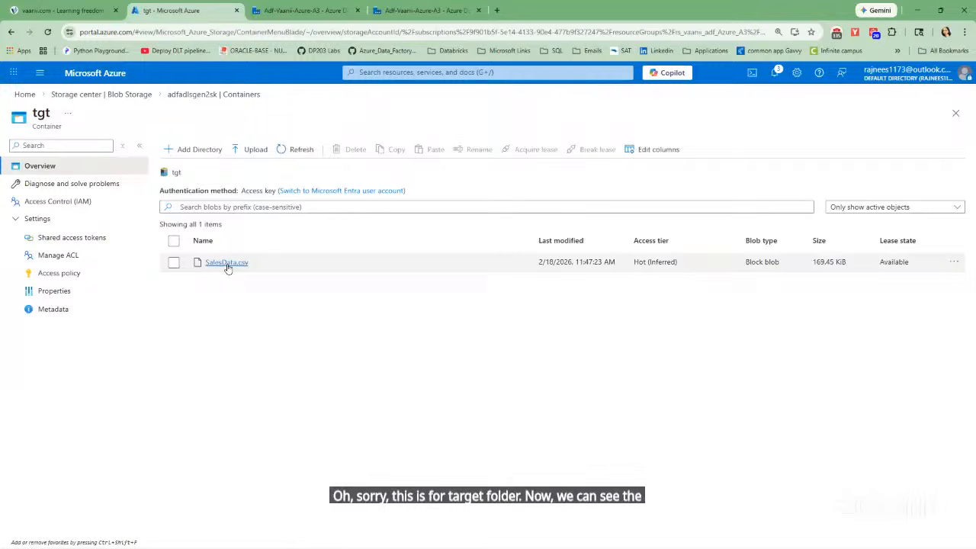
left_click(227, 263)
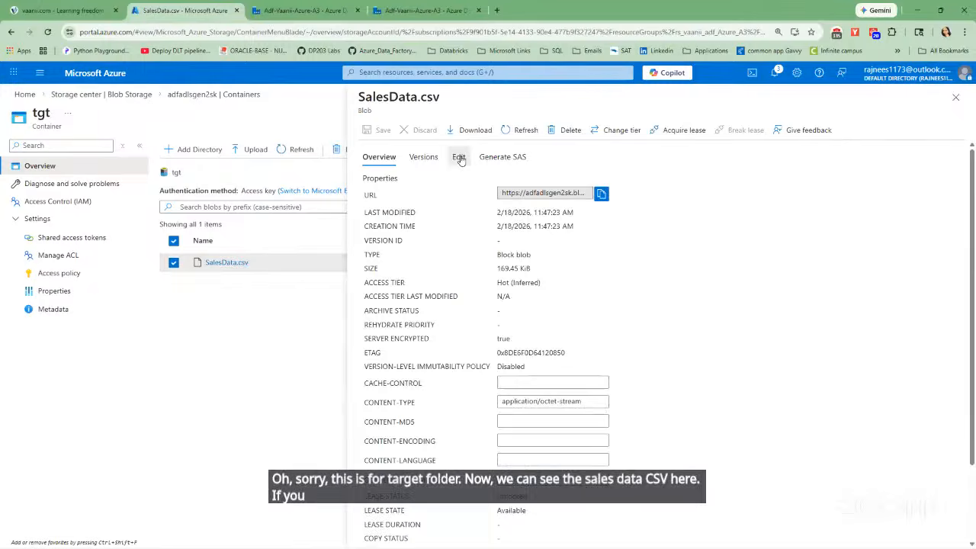
View the copied SalesData.csv contents, close the blob, deselect it and refresh the tgt container listing.
left_click(458, 157)
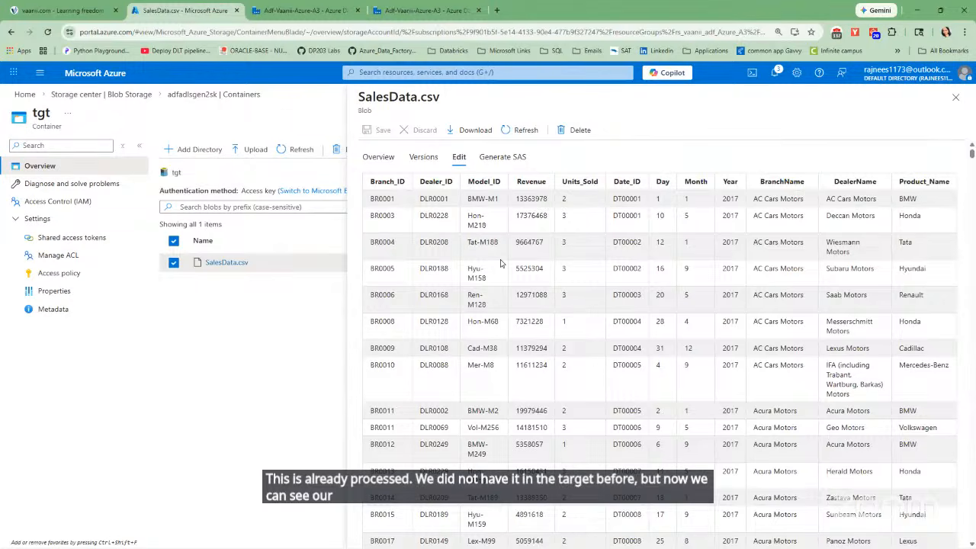
left_click(955, 98)
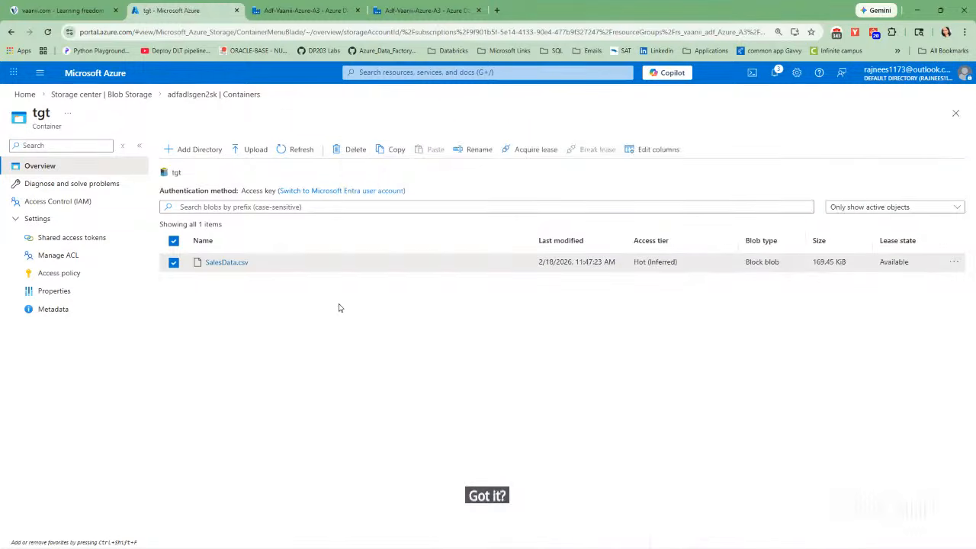
left_click(173, 262)
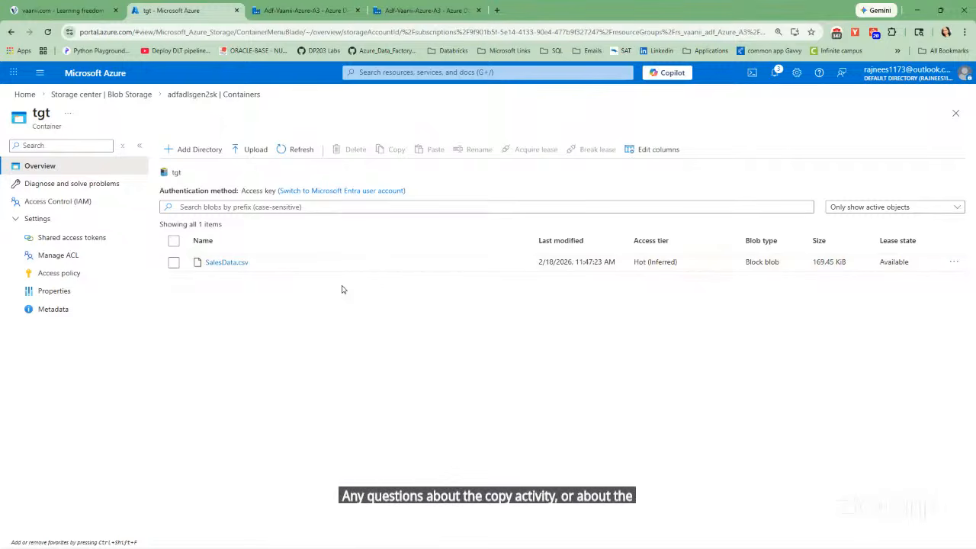
left_click(297, 151)
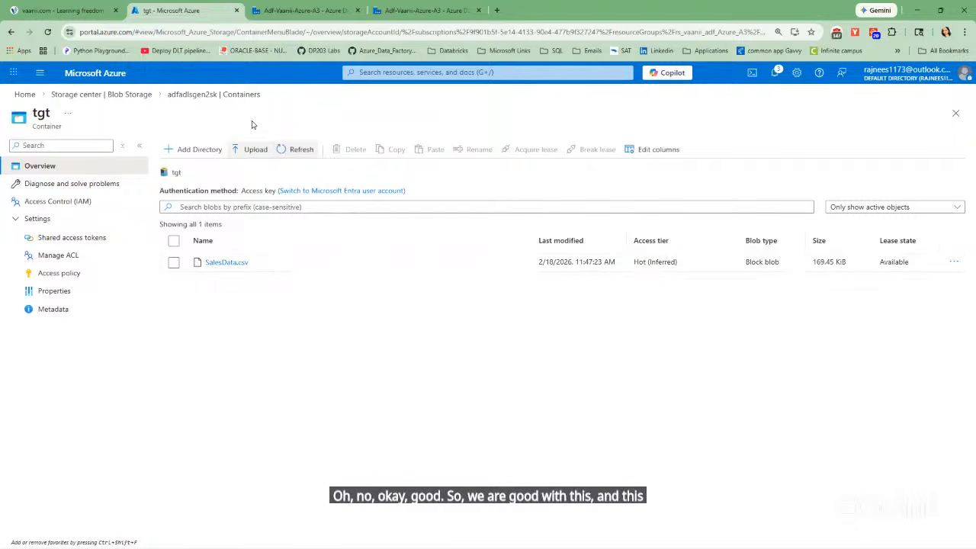
Switch to Azure Data Factory and publish the pl_csv pipeline together with the ds_src_csv and ds_tgt_csv datasets.
left_click(314, 11)
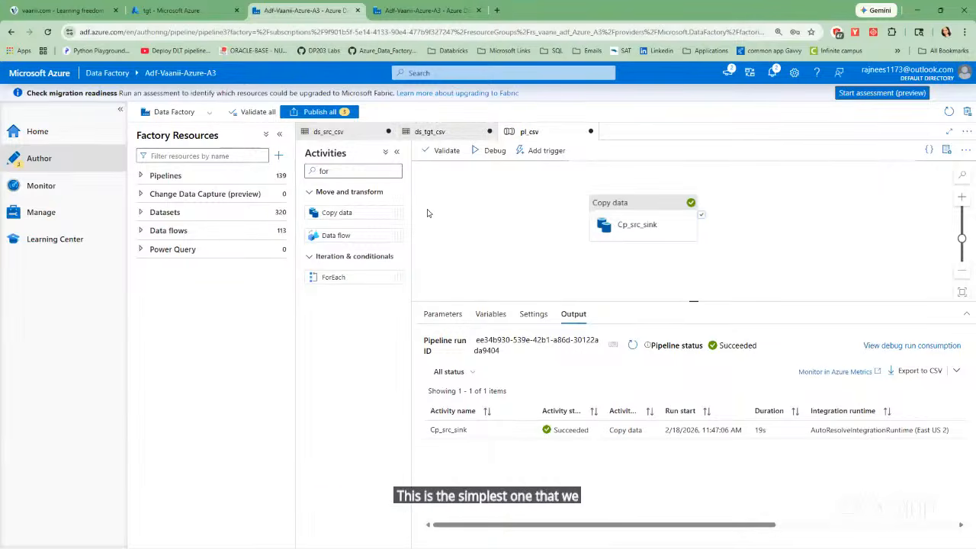
left_click(140, 231)
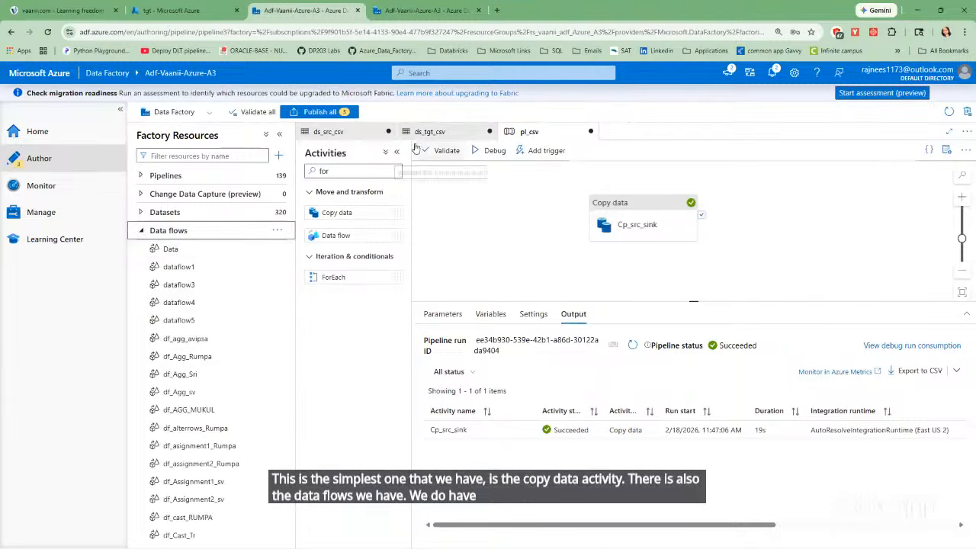
left_click(142, 231)
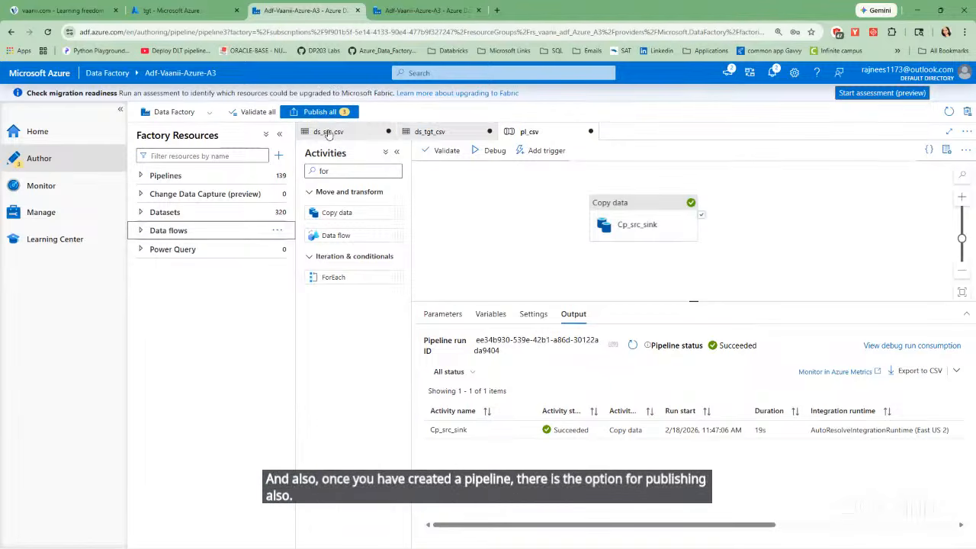
left_click(380, 133)
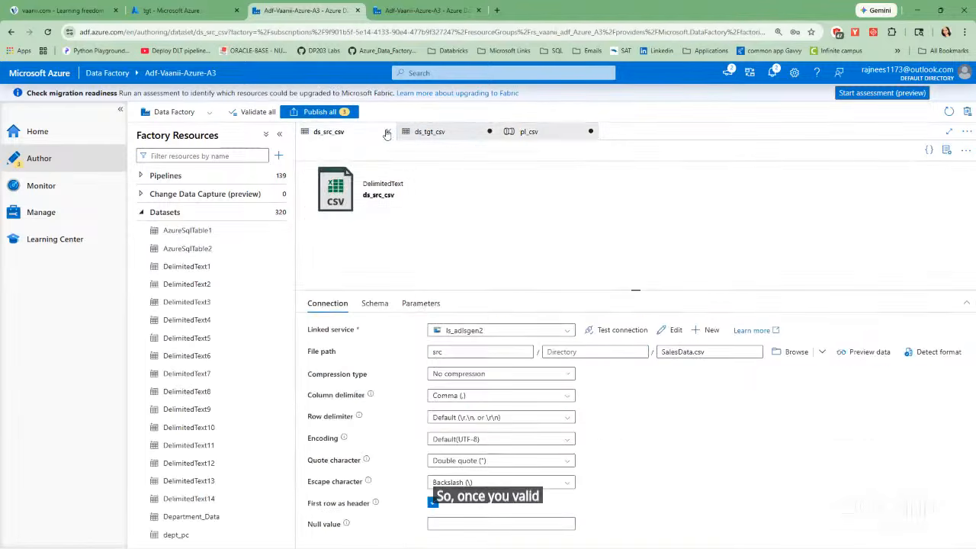
left_click(527, 133)
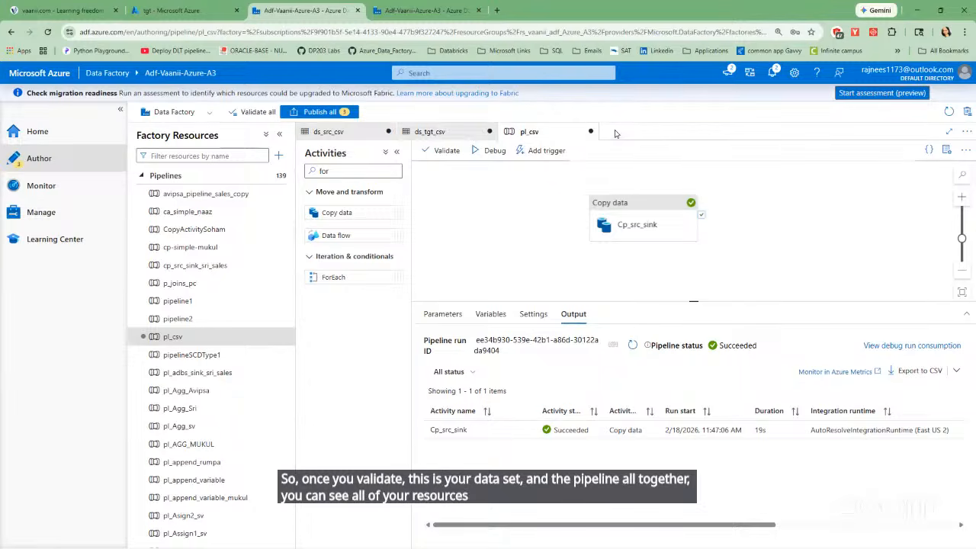
left_click(320, 113)
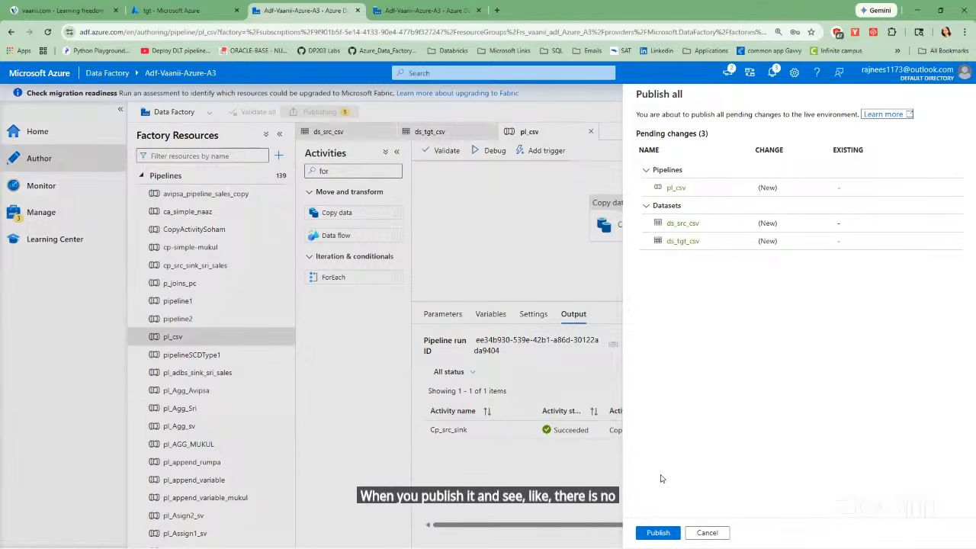
left_click(653, 531)
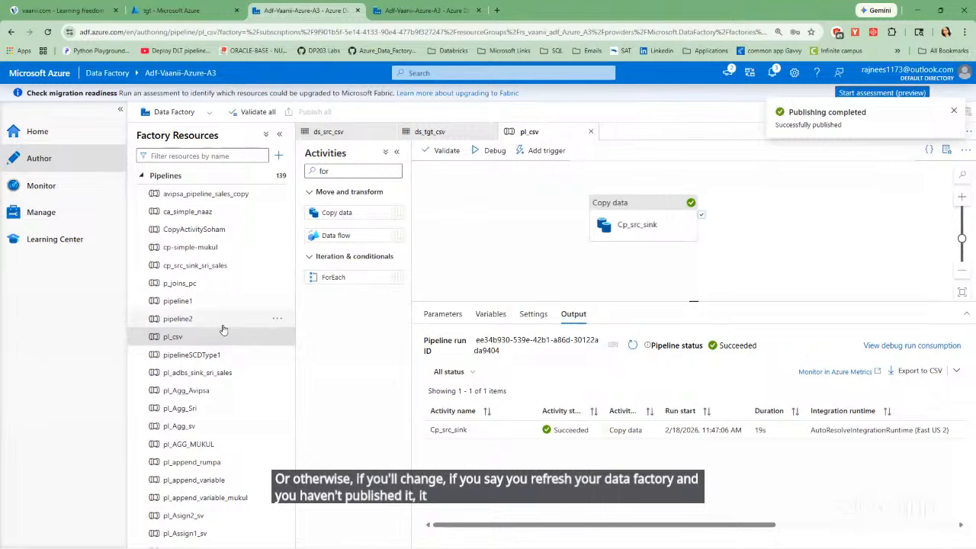
Collapse the pipeline and dataset lists, filter the factory resources by ds_src_csv, and clear the filter.
left_click(142, 176)
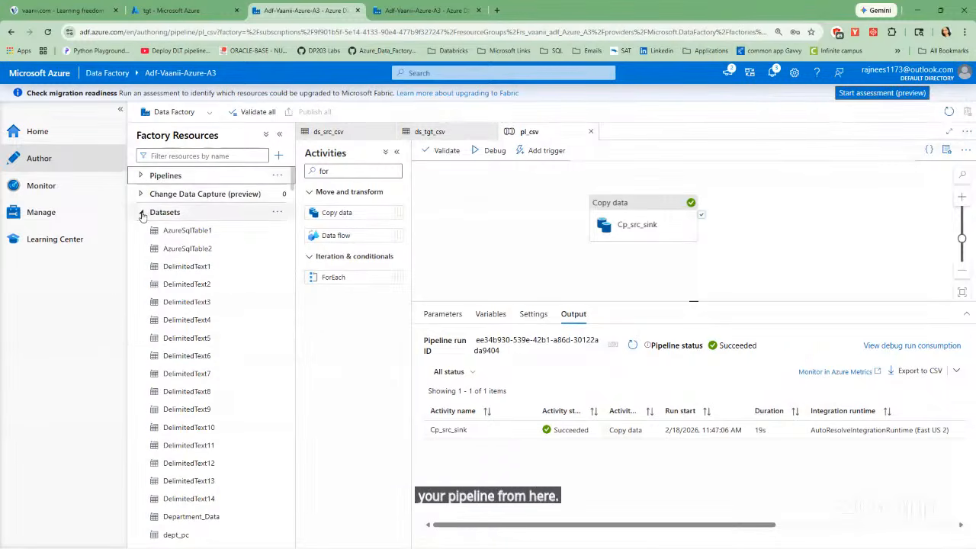
left_click(141, 212)
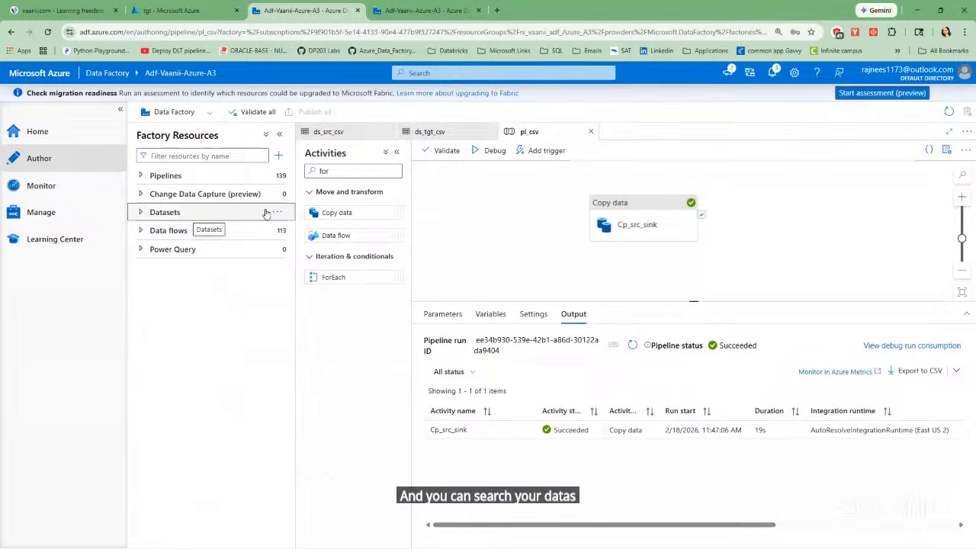
left_click(203, 155)
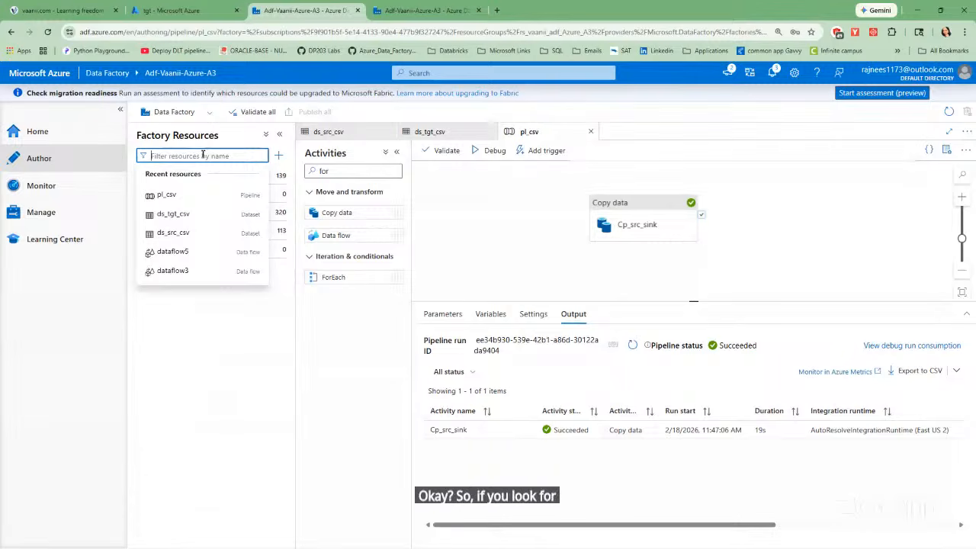
type("ds_src")
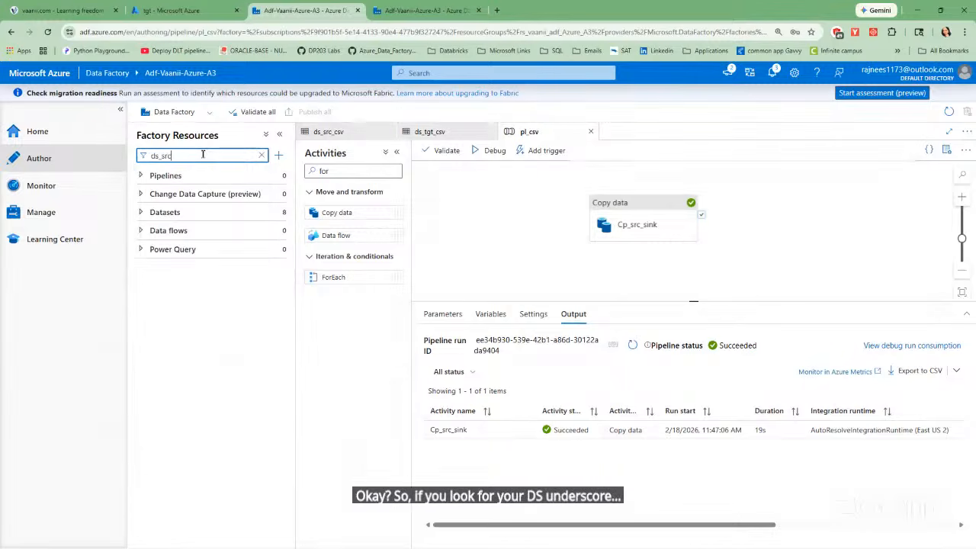
type("_csv")
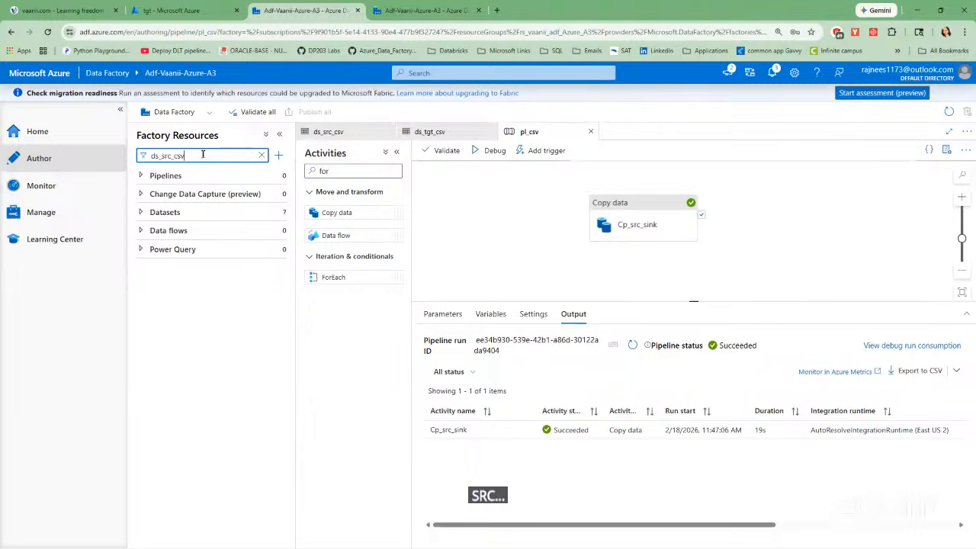
left_click(261, 155)
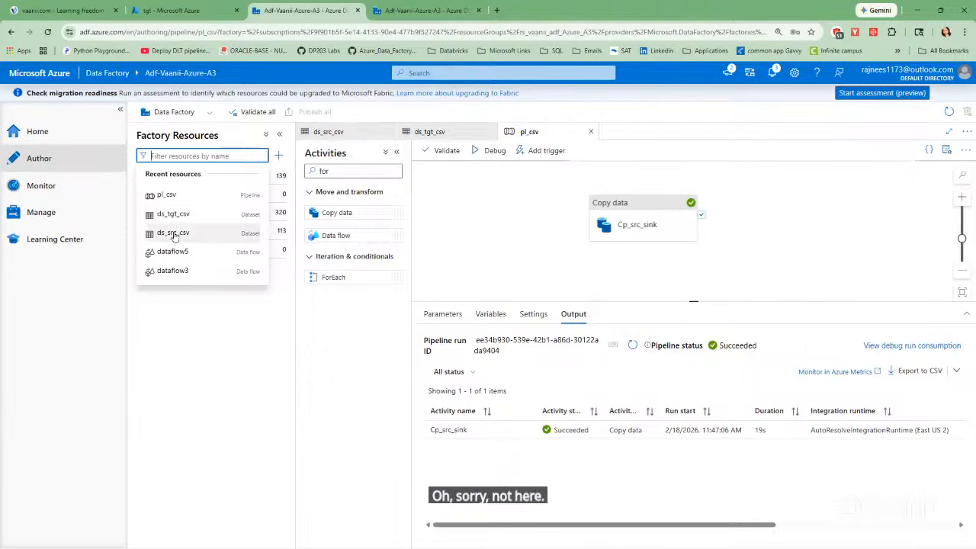
left_click(219, 304)
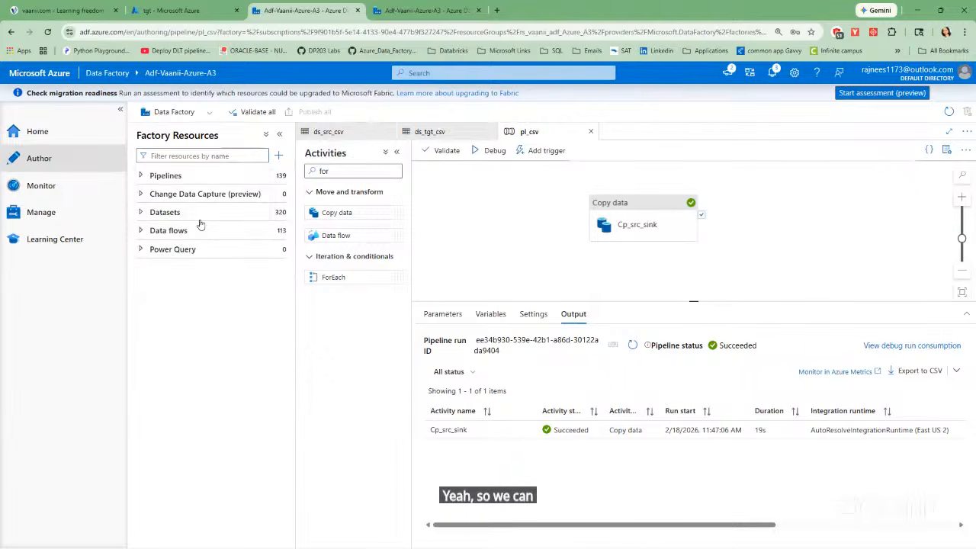
Expand the factory's datasets and look through the list for the published CSV datasets.
left_click(199, 216)
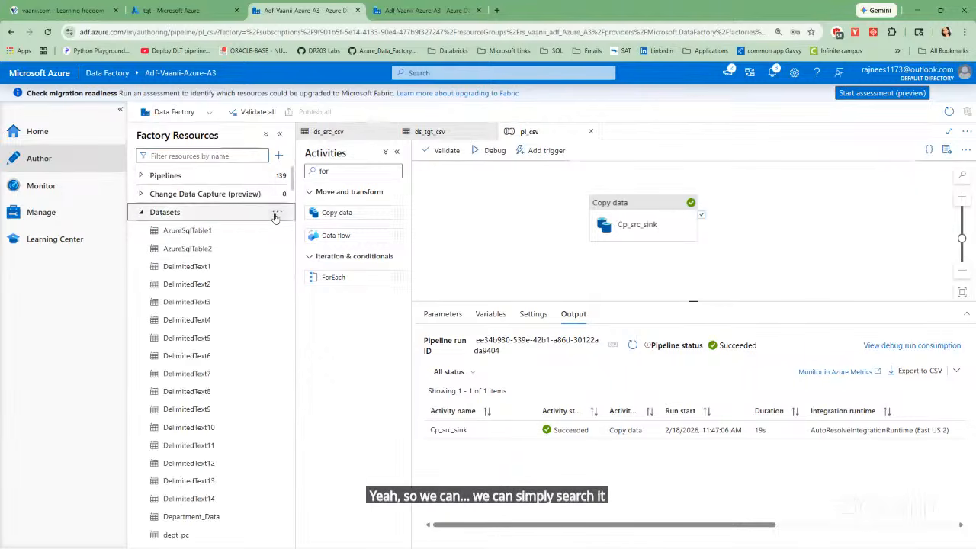
scroll(214, 285, "down", 10)
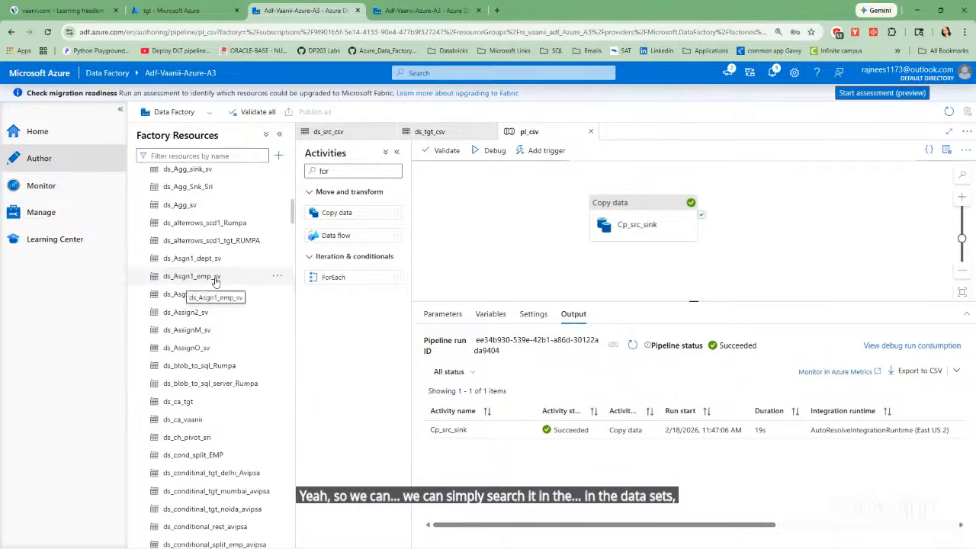
scroll(216, 282, "down", 3)
scroll(218, 285, "down", 15)
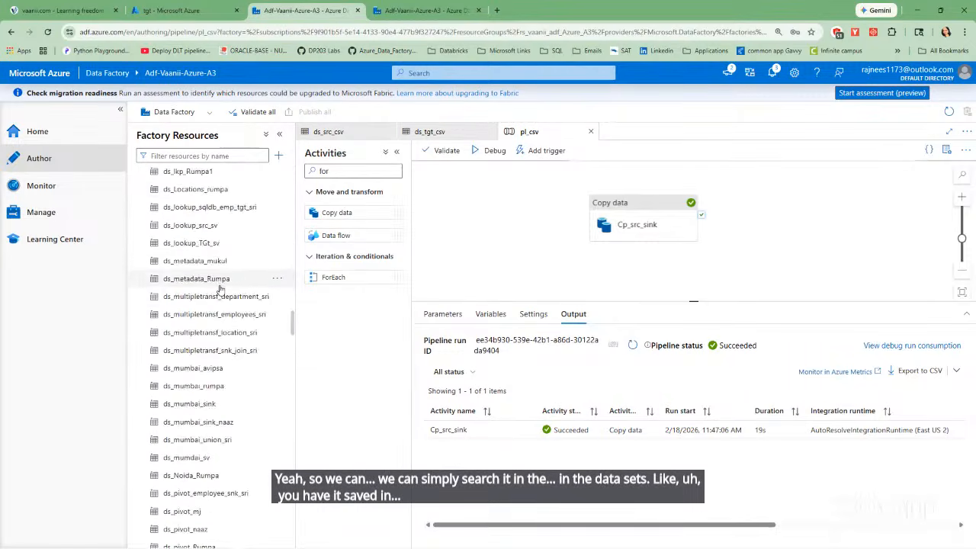
scroll(220, 297, "down", 15)
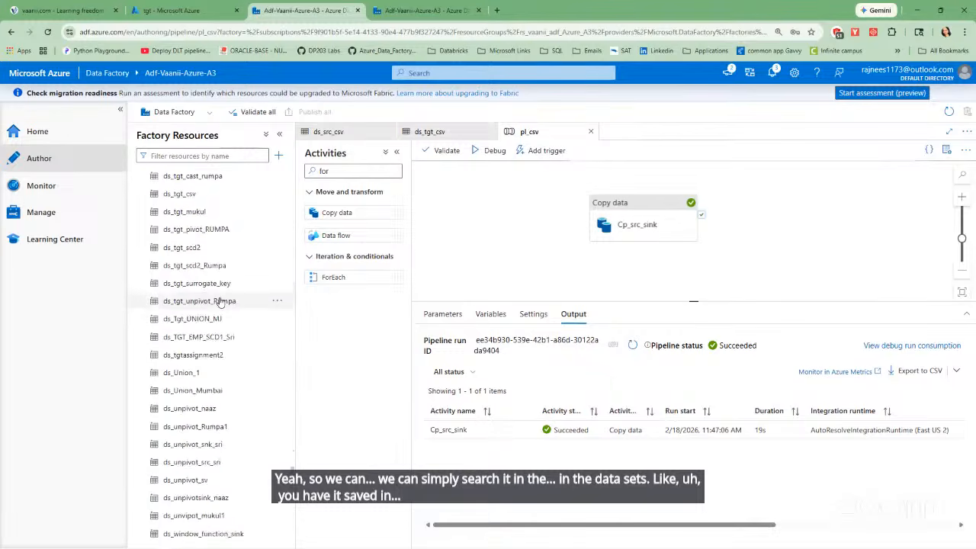
scroll(221, 305, "down", 5)
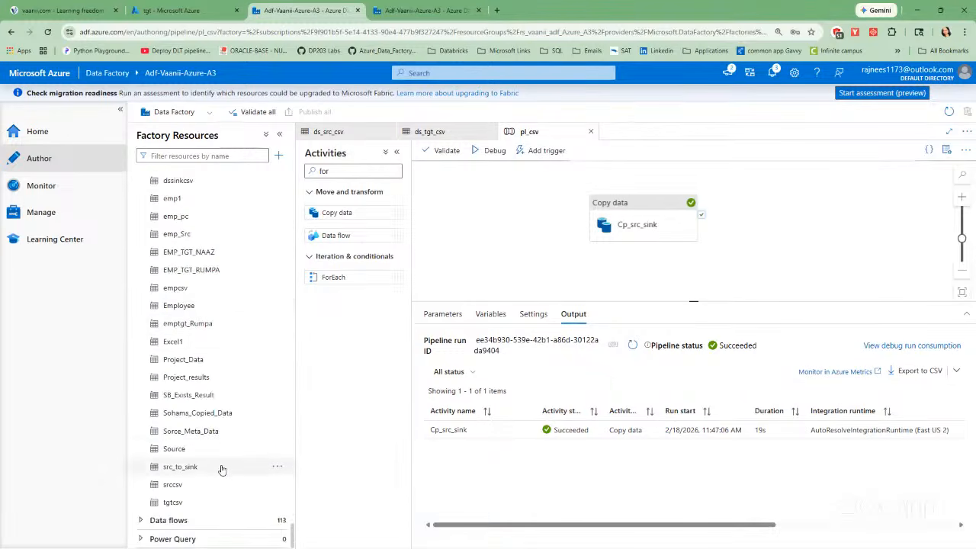
scroll(221, 427, "up", 15)
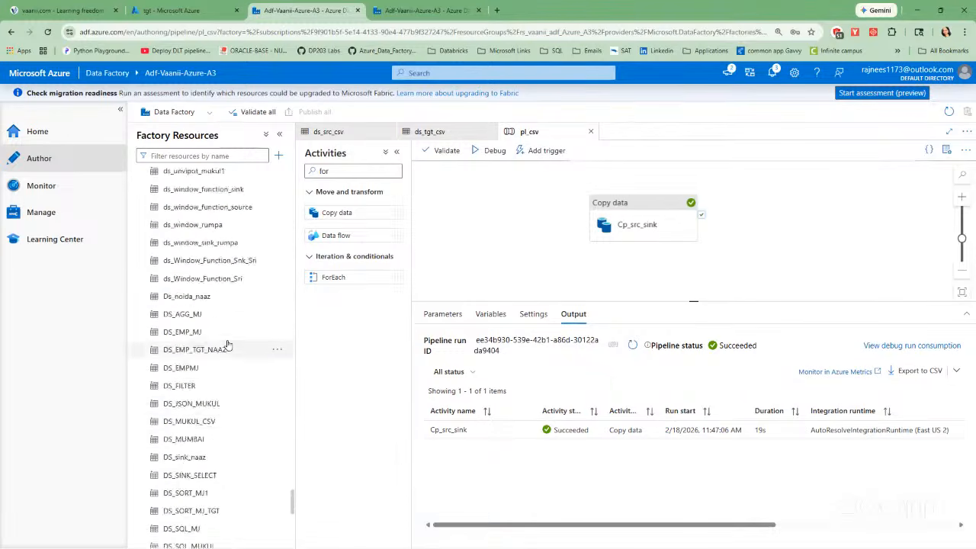
scroll(227, 343, "up", 3)
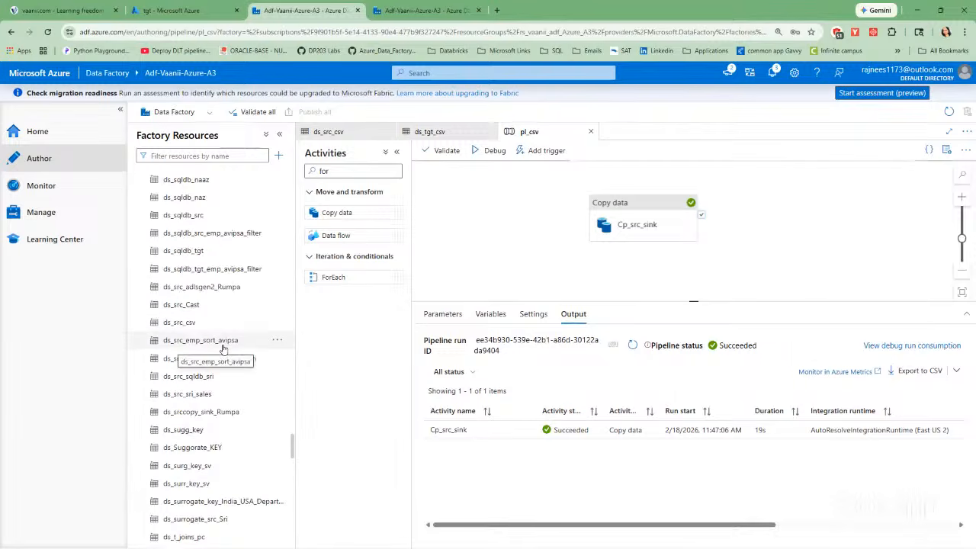
scroll(223, 343, "up", 7)
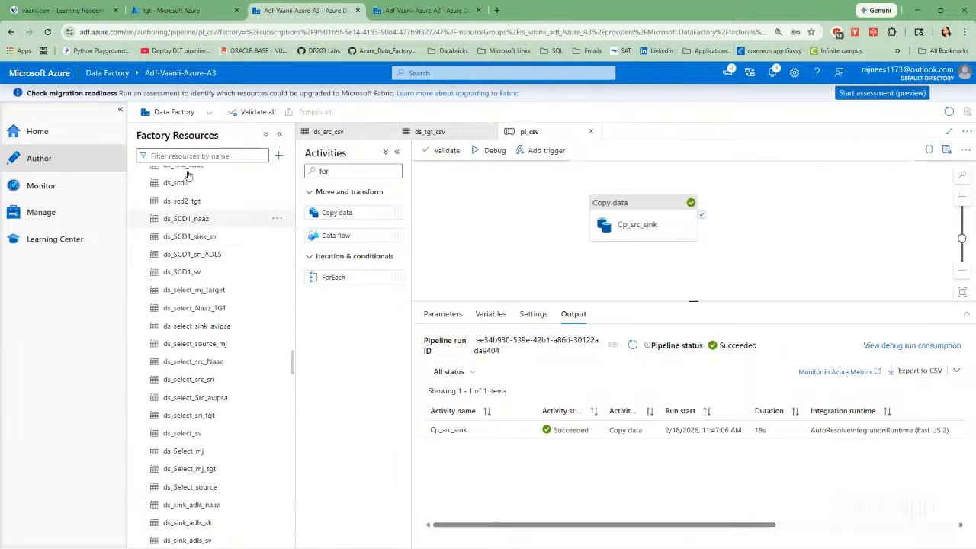
Open ds_src_csv from the recent resources and view the ds_tgt_csv dataset's connection settings.
left_click(173, 156)
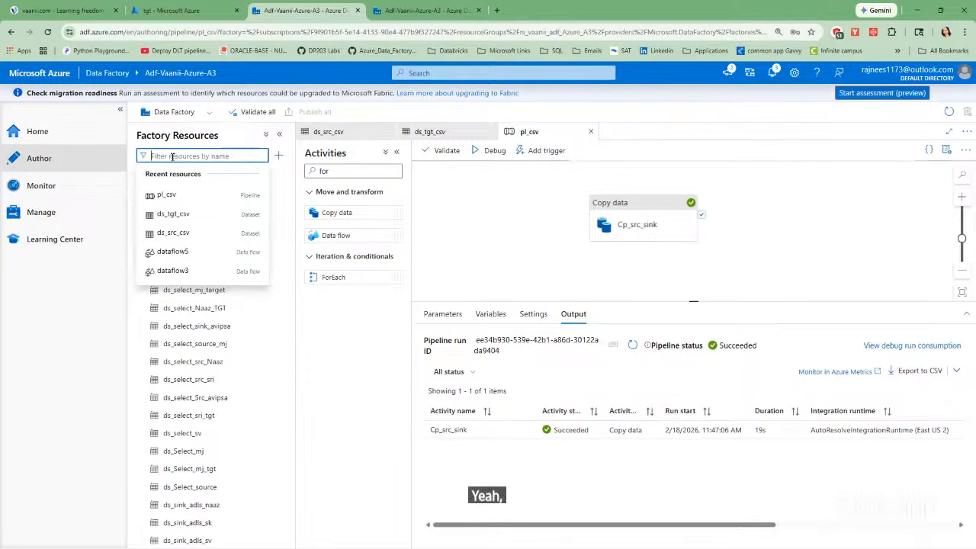
left_click(171, 233)
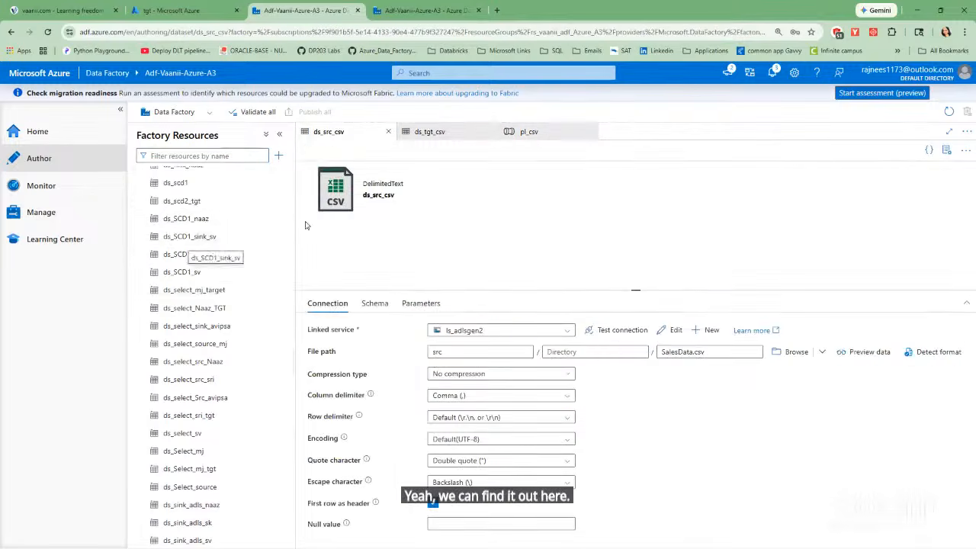
scroll(251, 202, "up", 5)
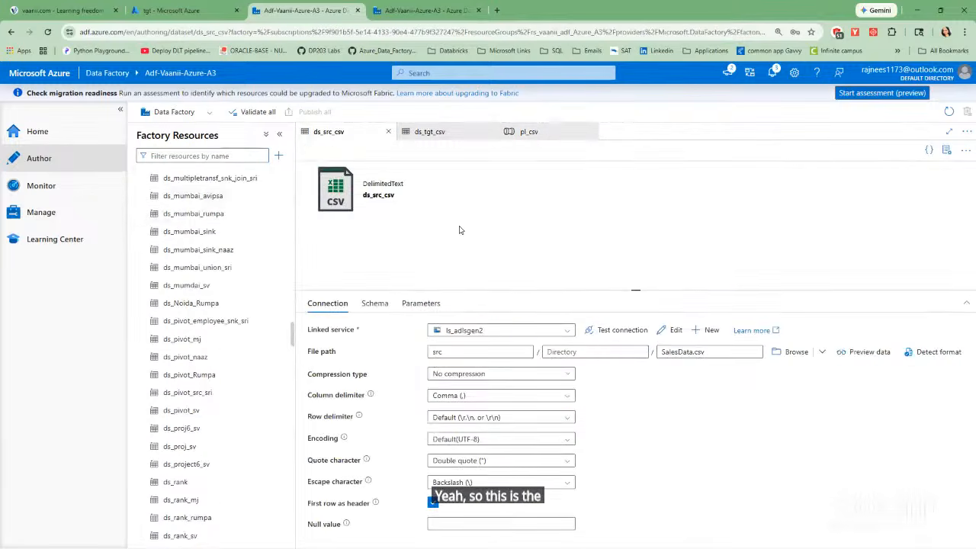
left_click(456, 132)
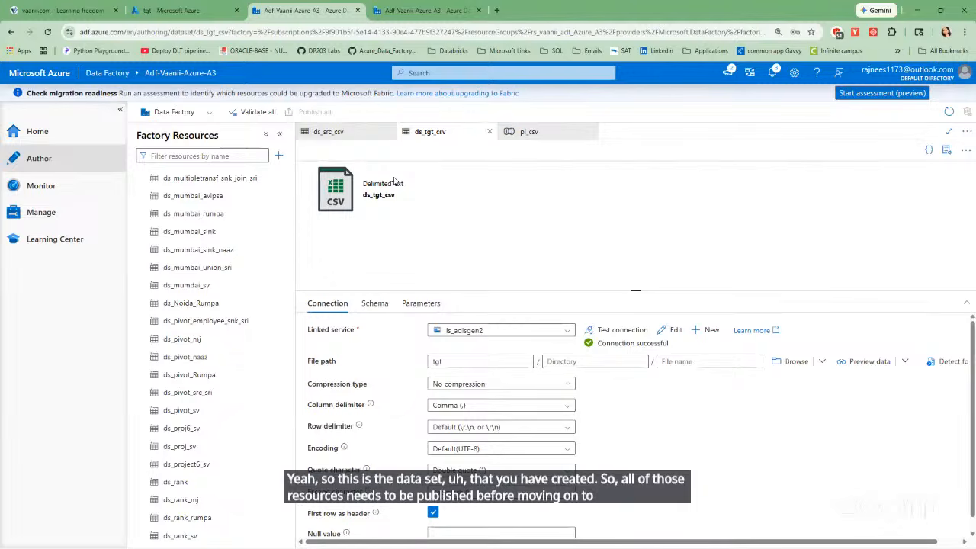
Refresh the monitored debug pipeline runs, inspect the pl_csv run's activity details, and return to the runs list.
left_click(43, 186)
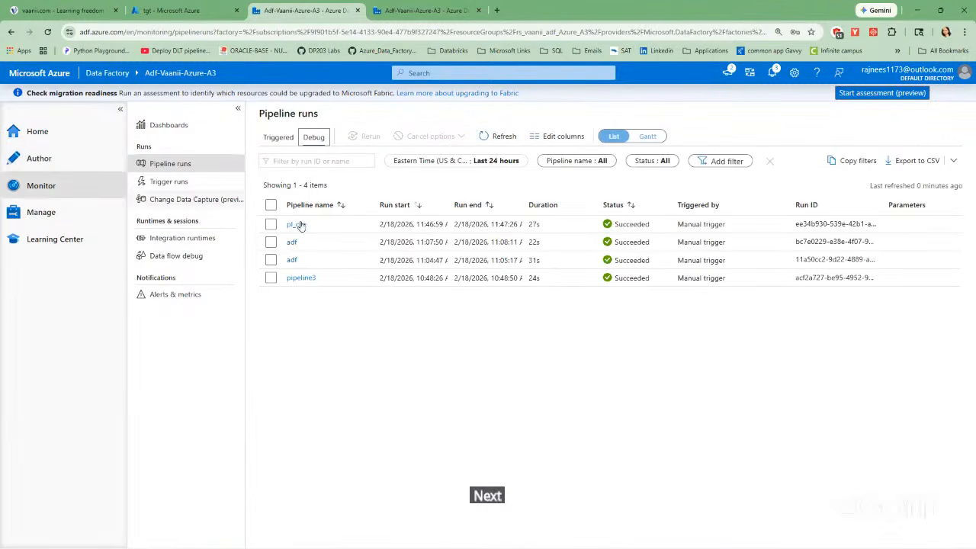
left_click(493, 135)
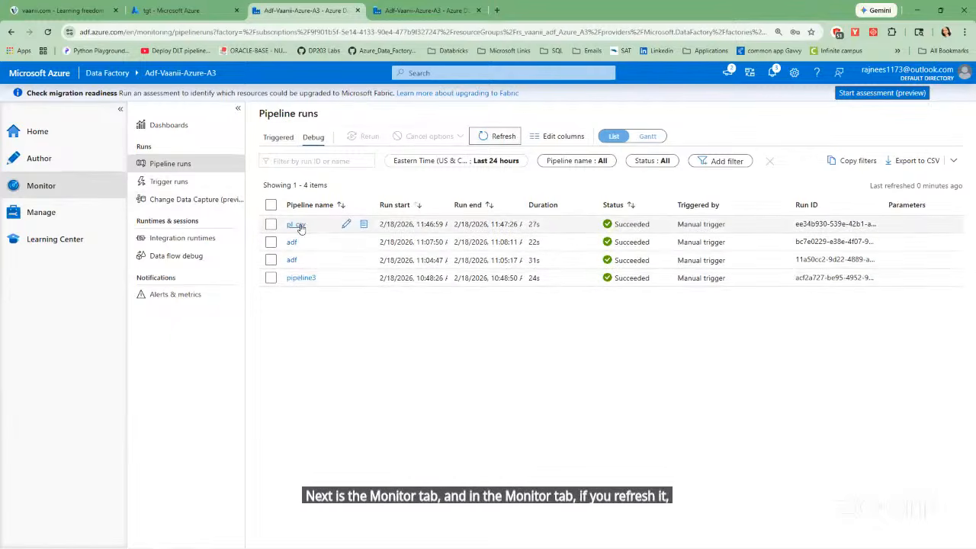
left_click(296, 225)
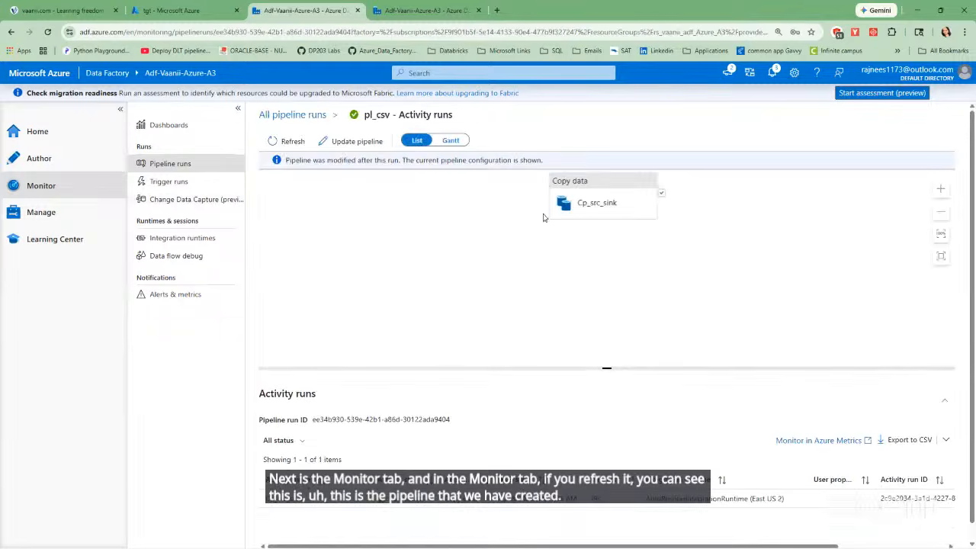
left_click_drag(581, 213, 553, 244)
left_click(86, 188)
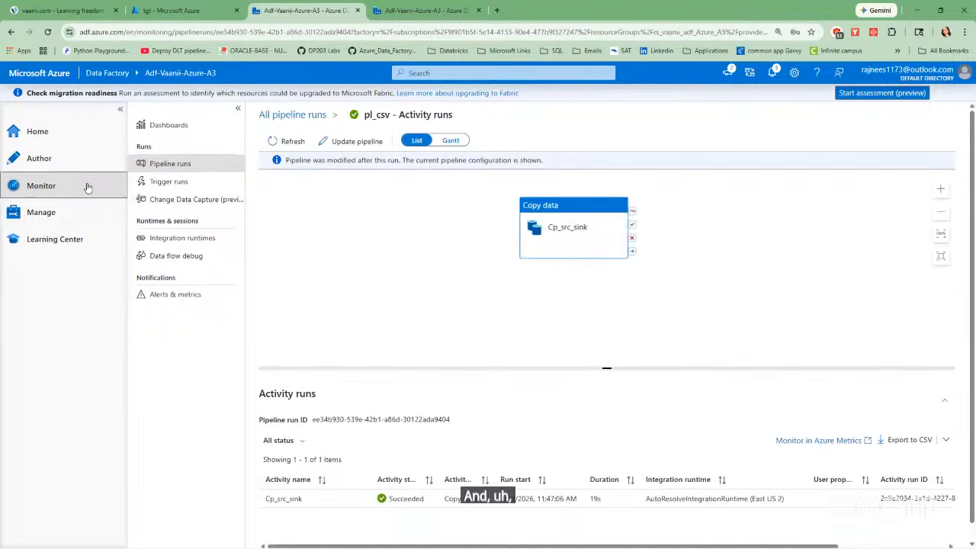
left_click(175, 163)
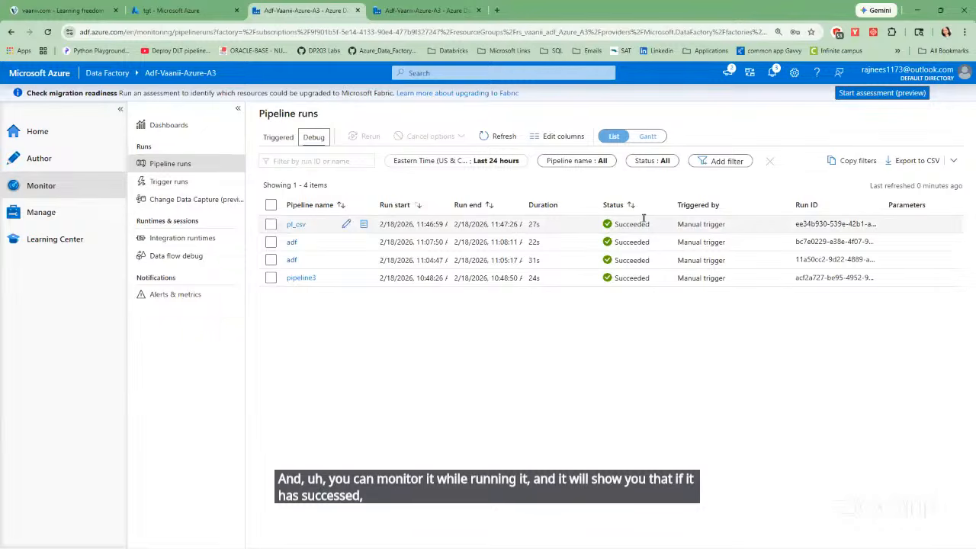
Check the factory's triggered pipeline runs and its trigger runs, and return to the pipeline runs list.
left_click(278, 138)
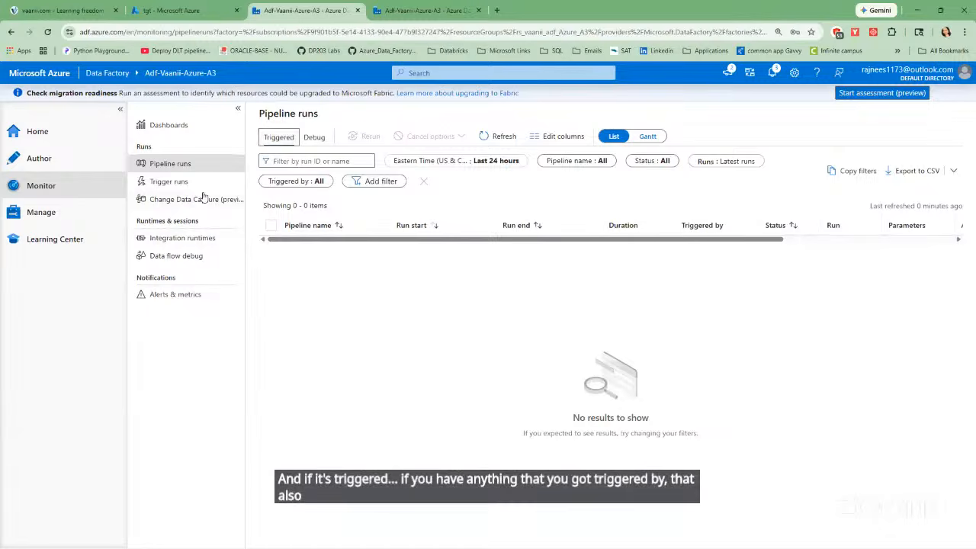
left_click(178, 182)
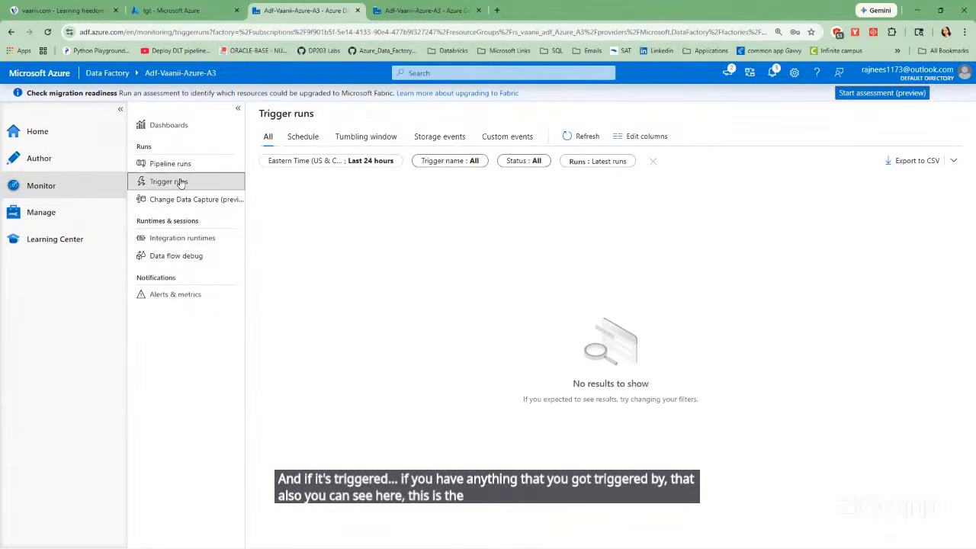
left_click(177, 166)
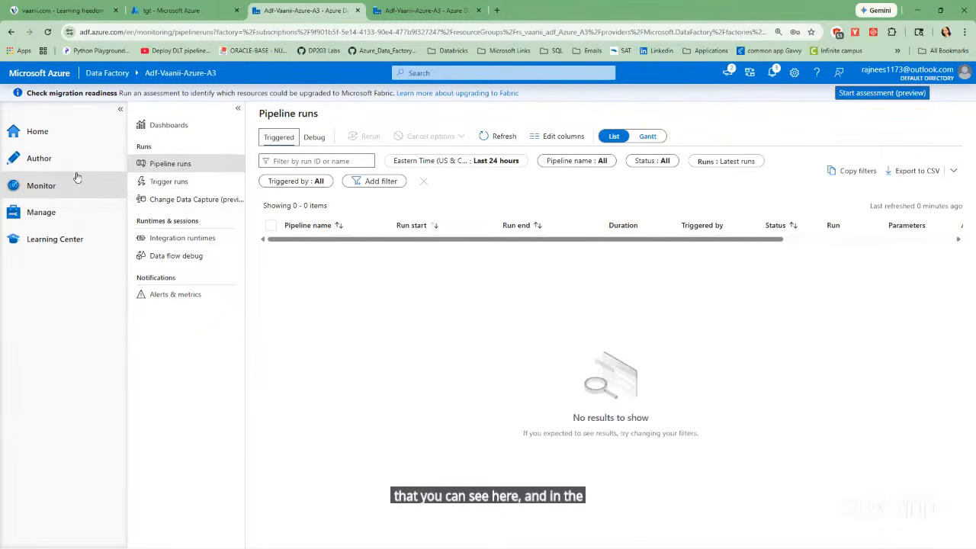
left_click(47, 213)
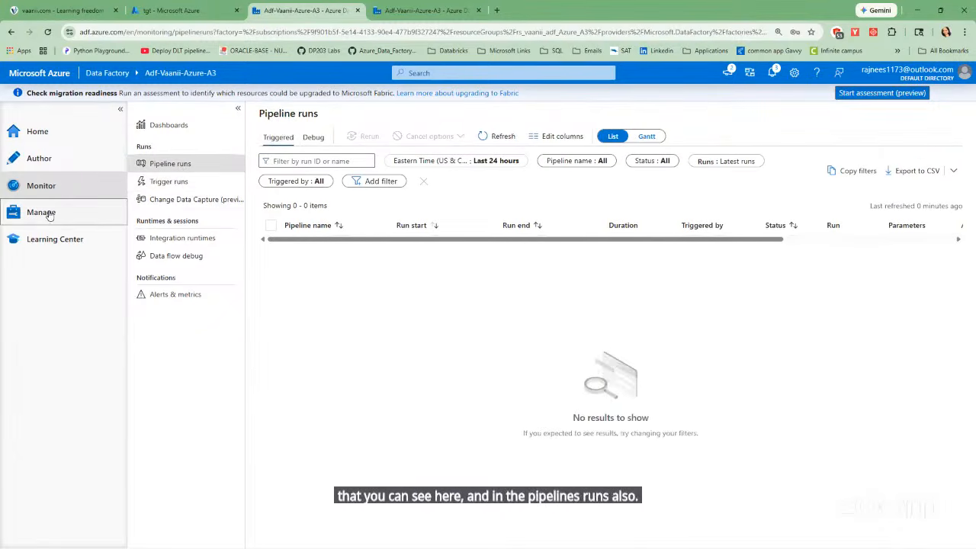
Return to authoring, collapse the datasets list, and briefly view the factory's existing data flows.
left_click(47, 163)
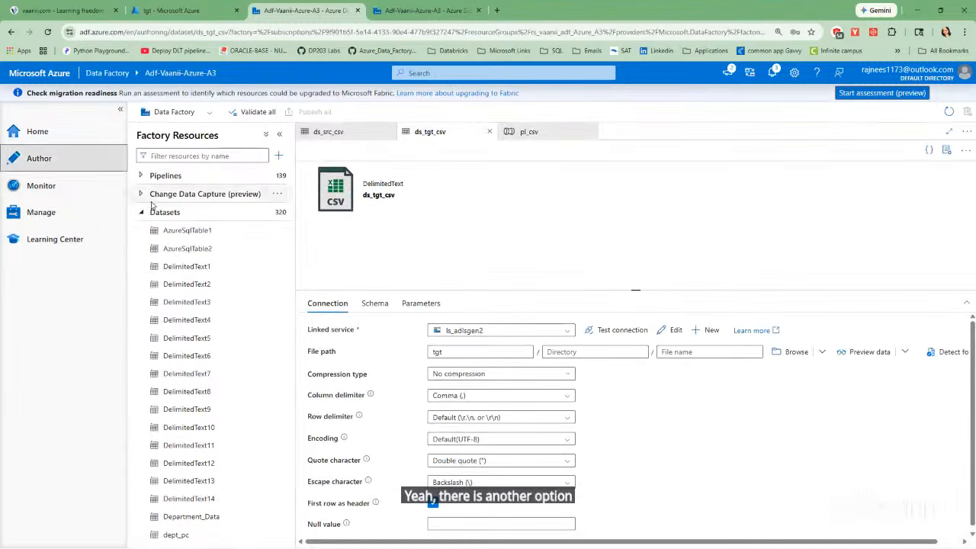
left_click(140, 213)
left_click(143, 232)
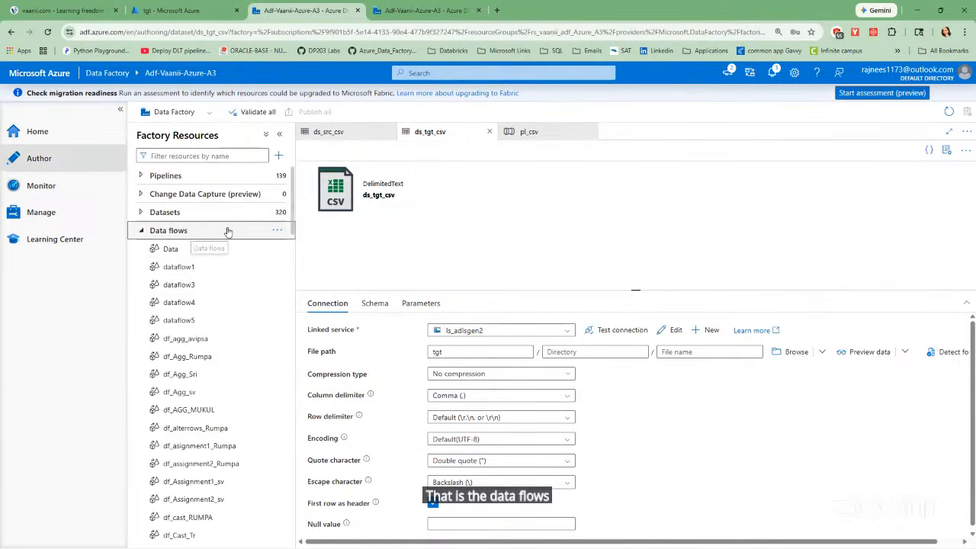
left_click(217, 232)
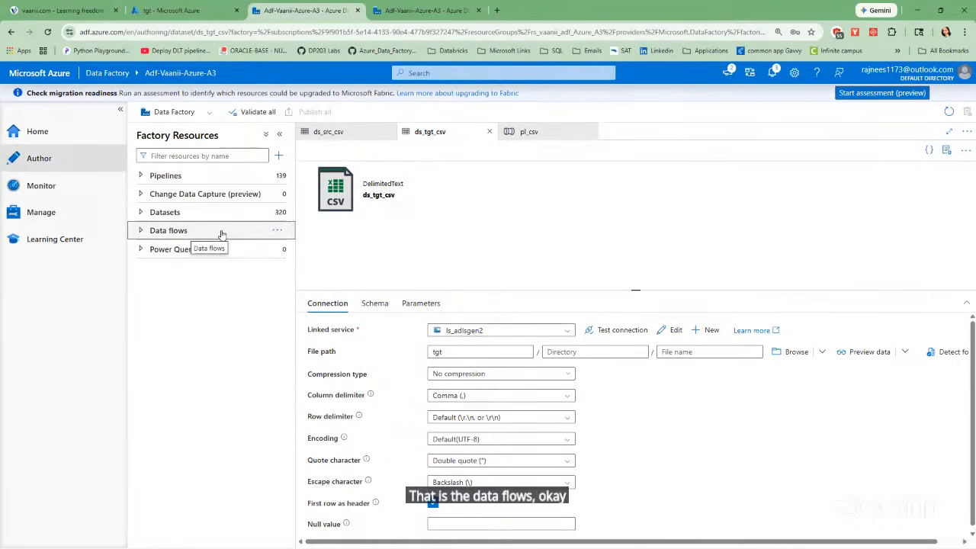
Close the open pl_csv, ds_tgt_csv and ds_src_csv editors and collapse the datasets list.
left_click(589, 131)
left_click(490, 133)
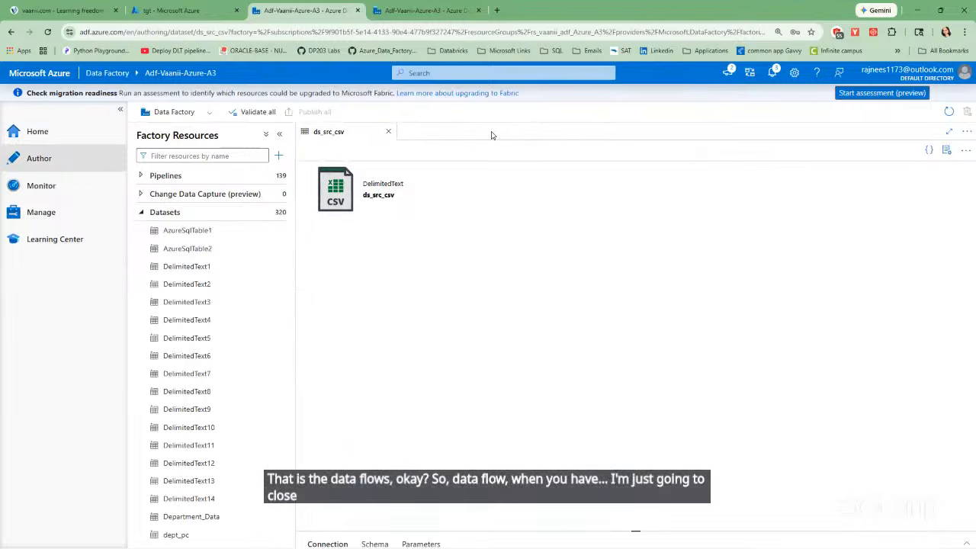
left_click(388, 133)
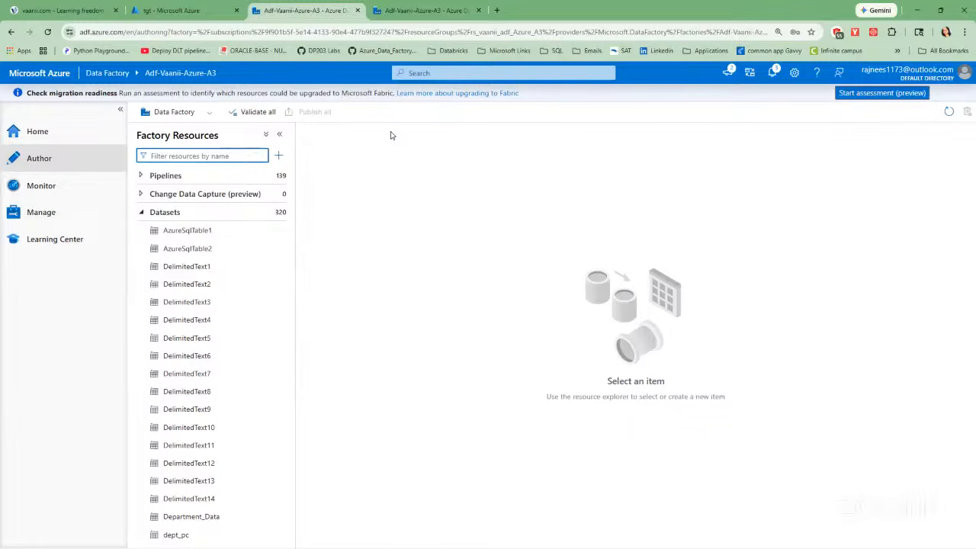
left_click(140, 212)
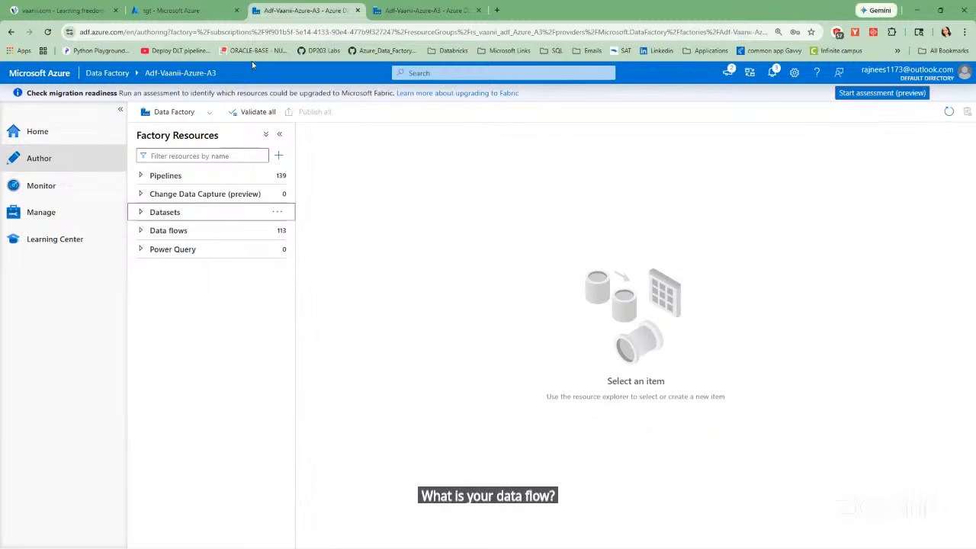
Create a new data flow containing a source connected to a sink.
left_click(183, 229)
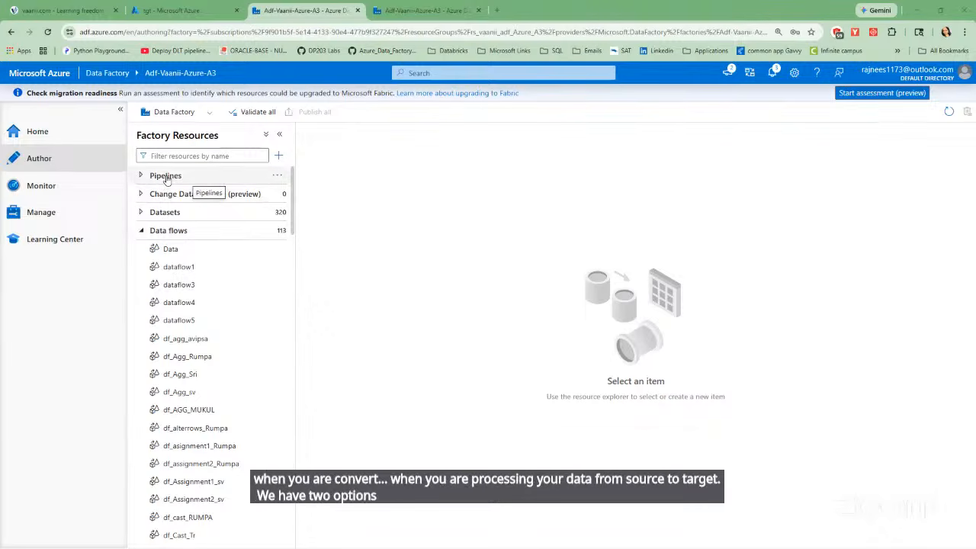
left_click(177, 232)
left_click(276, 230)
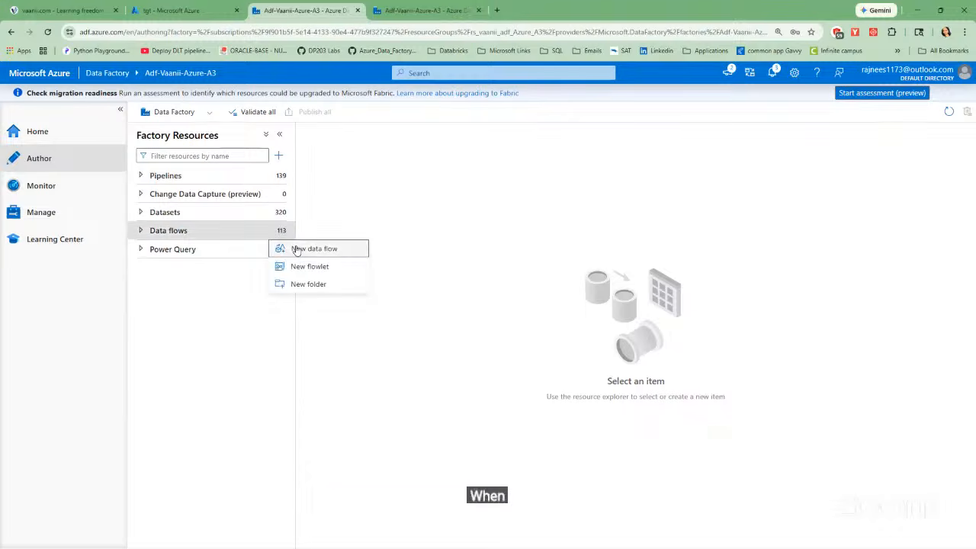
left_click(296, 250)
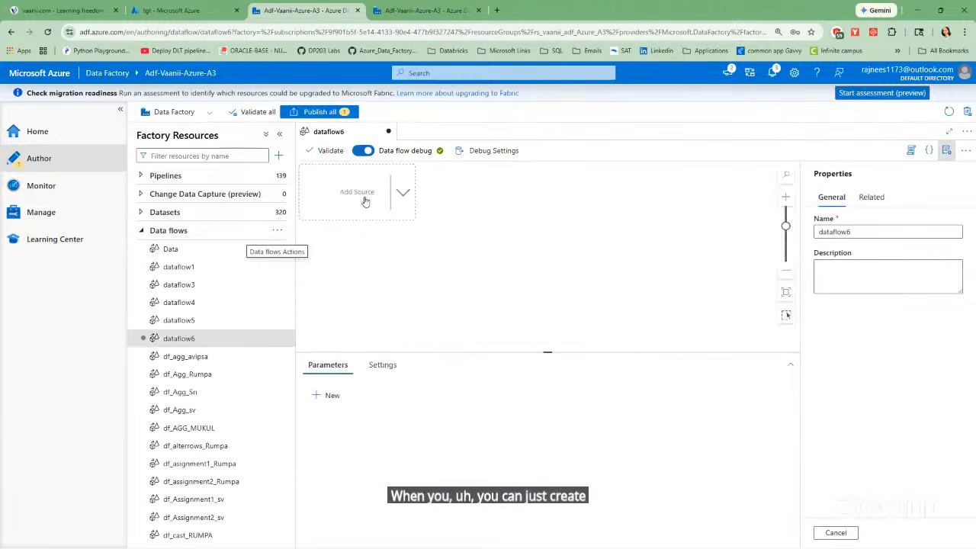
left_click(365, 201)
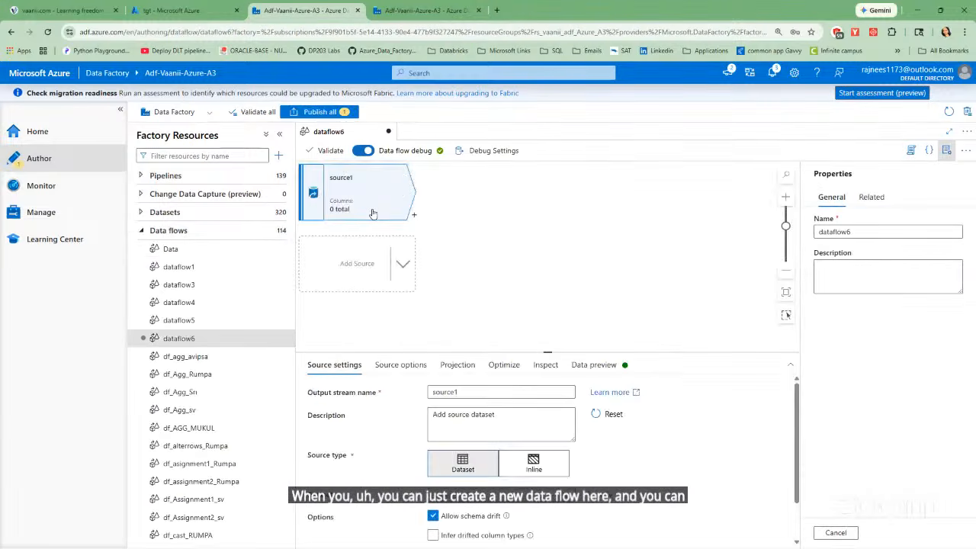
left_click(414, 215)
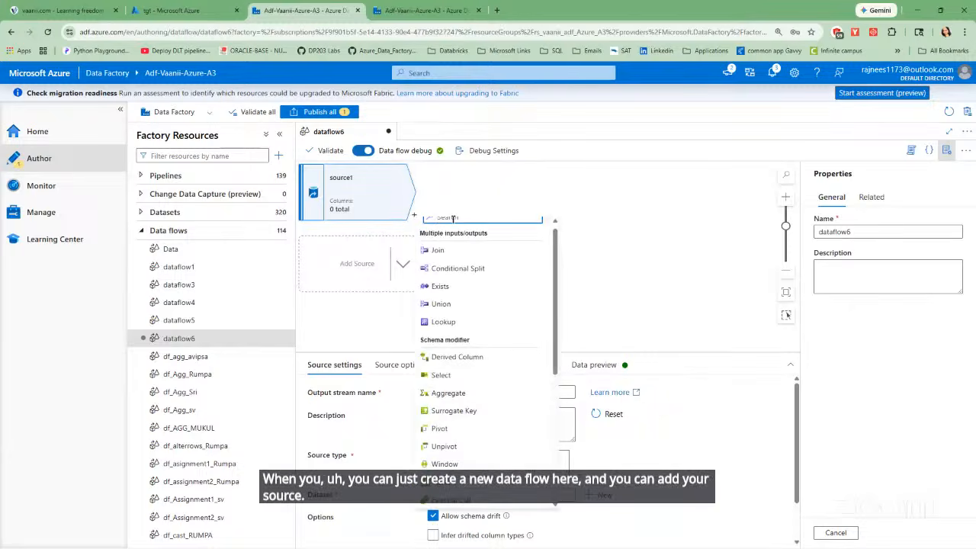
type("sink")
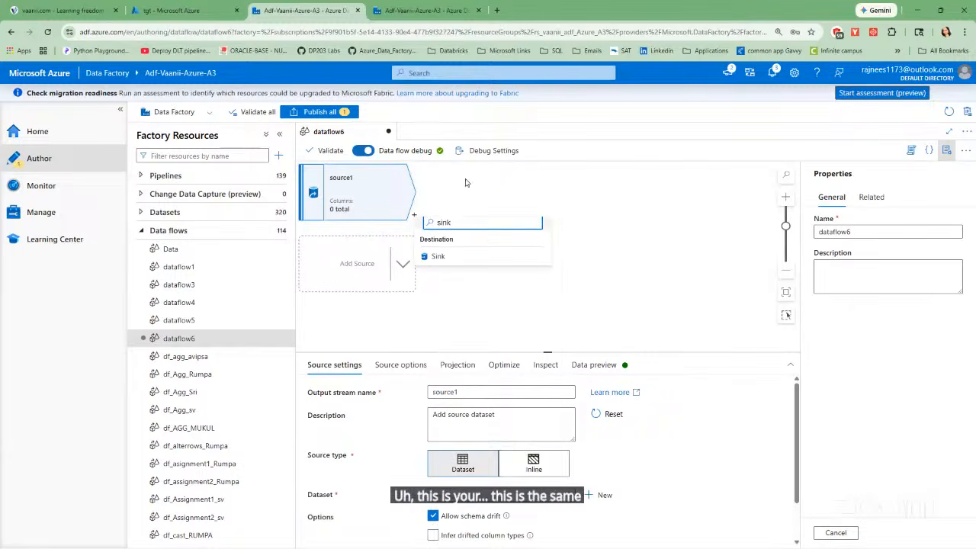
left_click(457, 257)
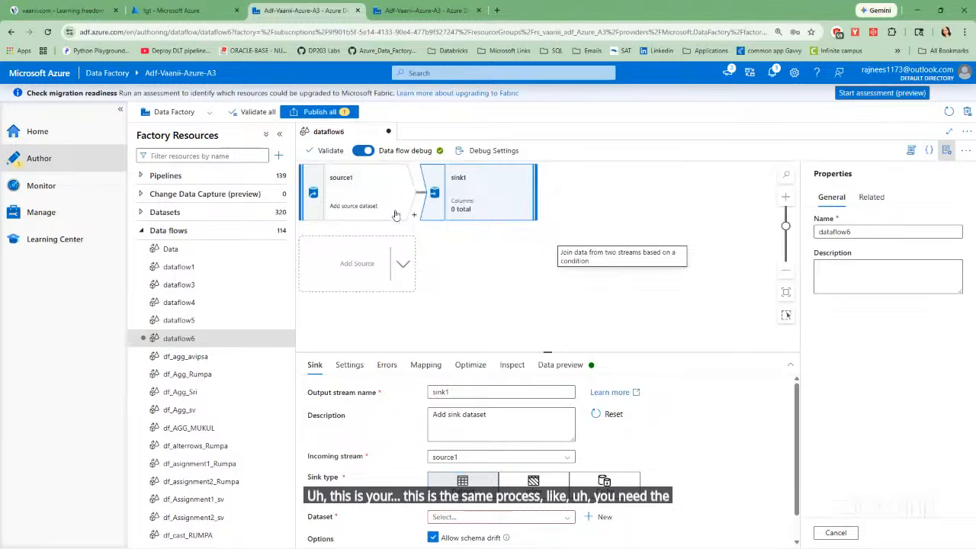
Open the source1 source settings and rename its output stream to sorcedf.
left_click(366, 207)
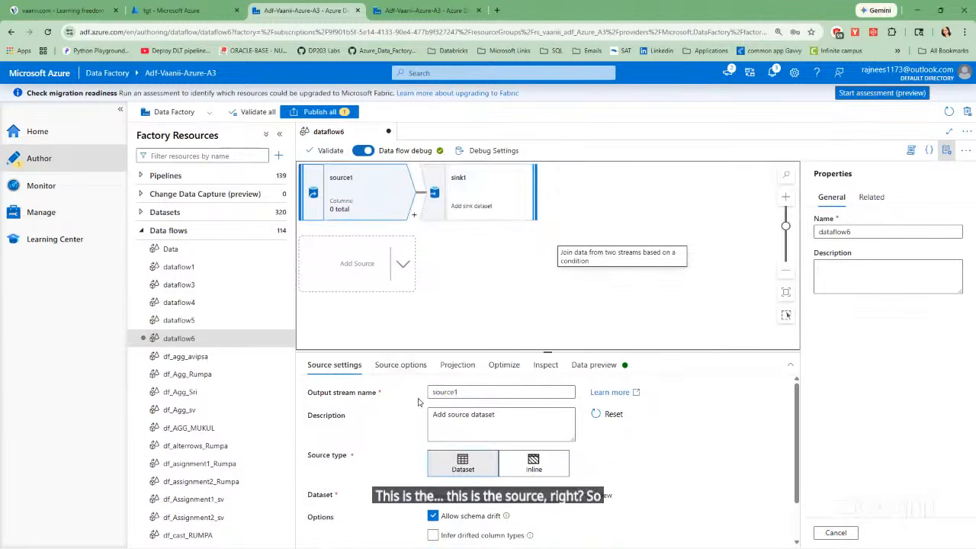
left_click_drag(561, 351, 549, 267)
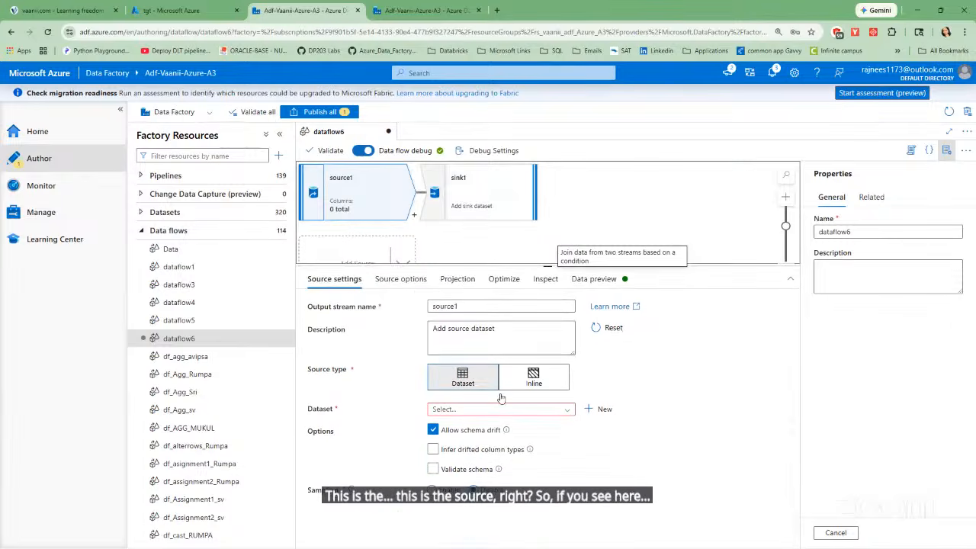
left_click(400, 279)
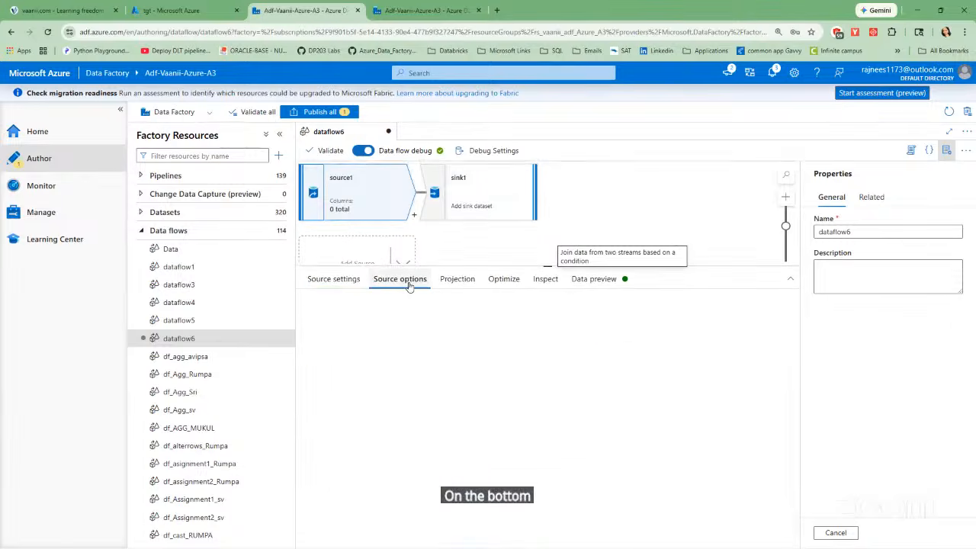
left_click(331, 278)
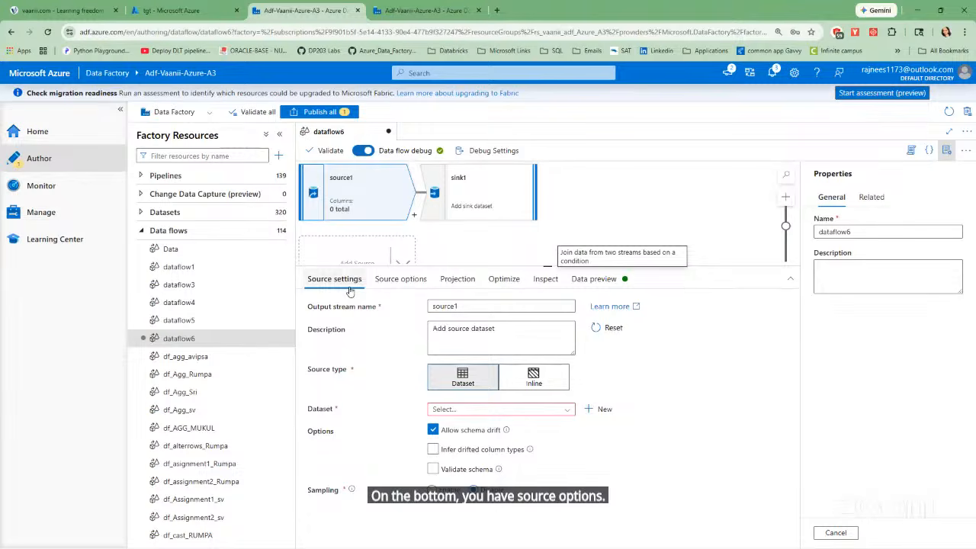
left_click(471, 306)
key("BackSpace")
key("BackSpace")
key("BackSpace")
key("BackSpace")
key("BackSpace")
key("BackSpace")
key("BackSpace")
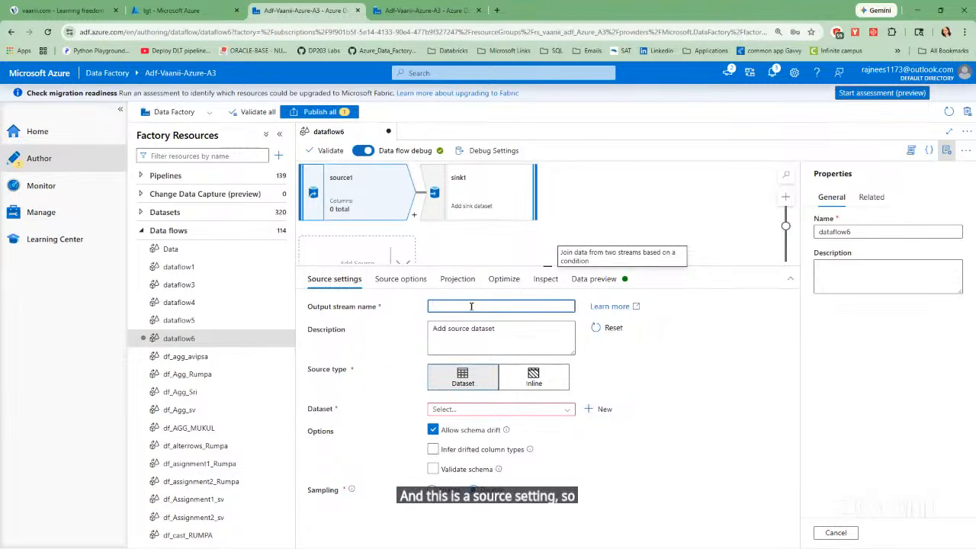
type("sr")
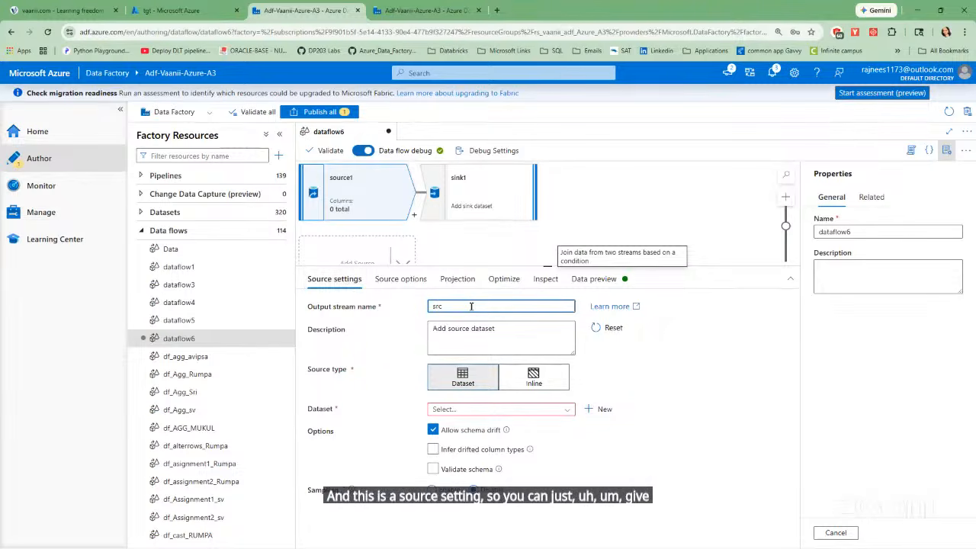
key("BackSpace")
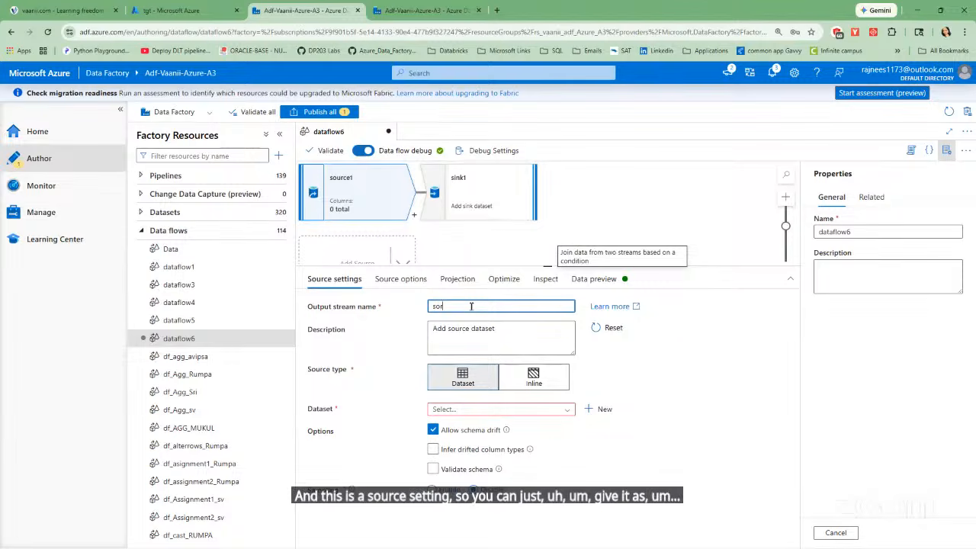
type("orcedf")
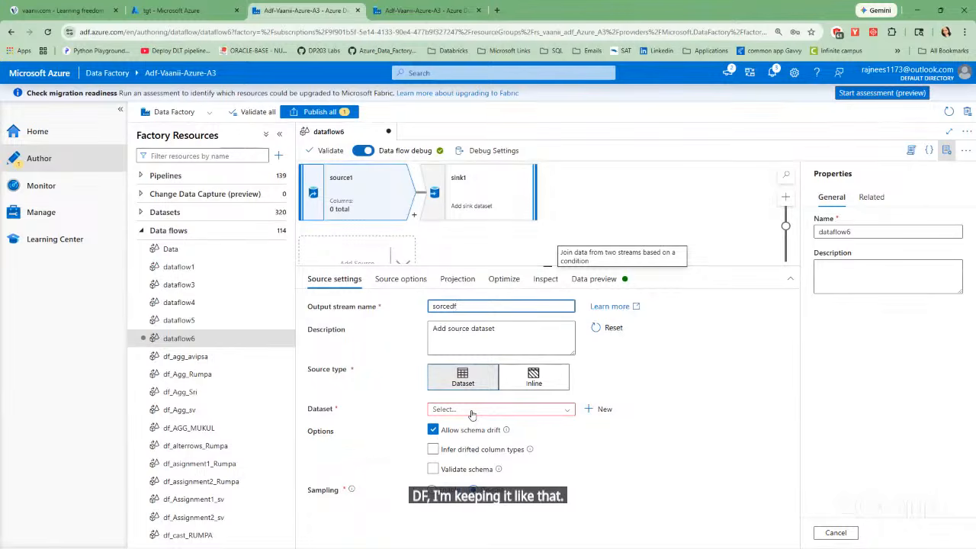
Assign the ds_src_csv dataset to the sorcedf source and test its connection.
left_click(566, 412)
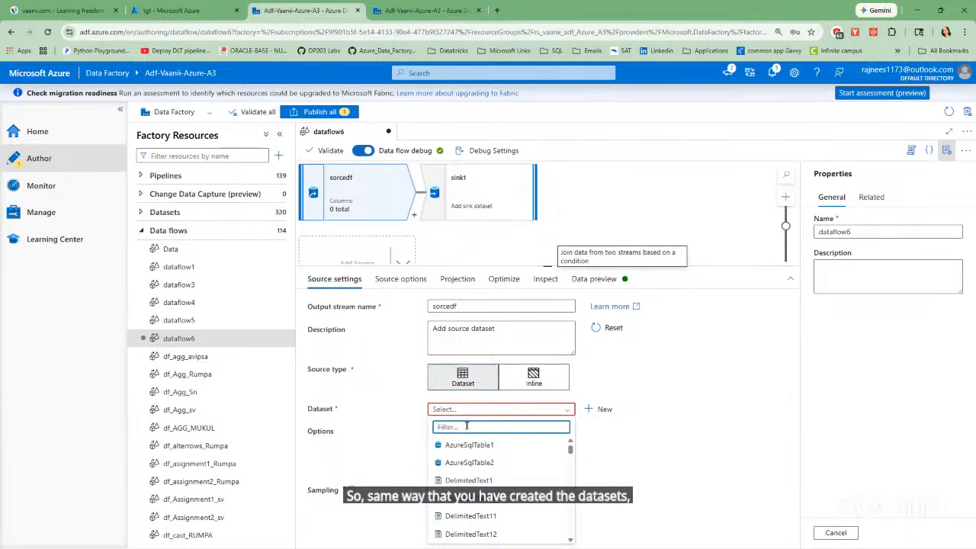
type("de")
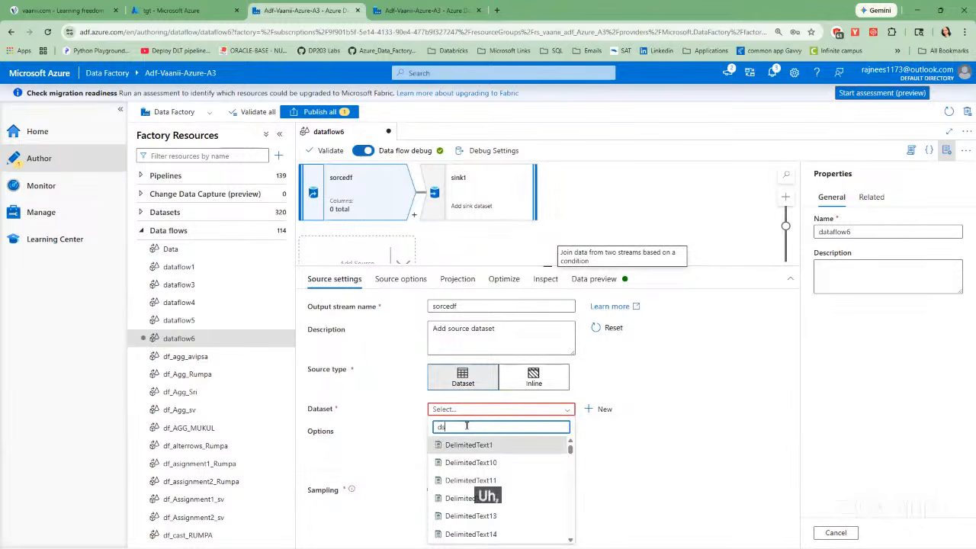
type("_src")
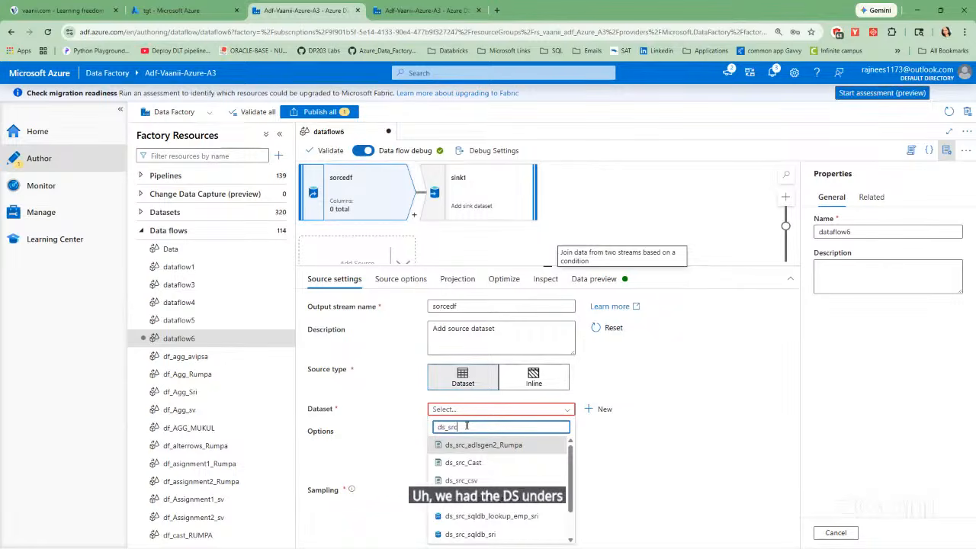
left_click(484, 480)
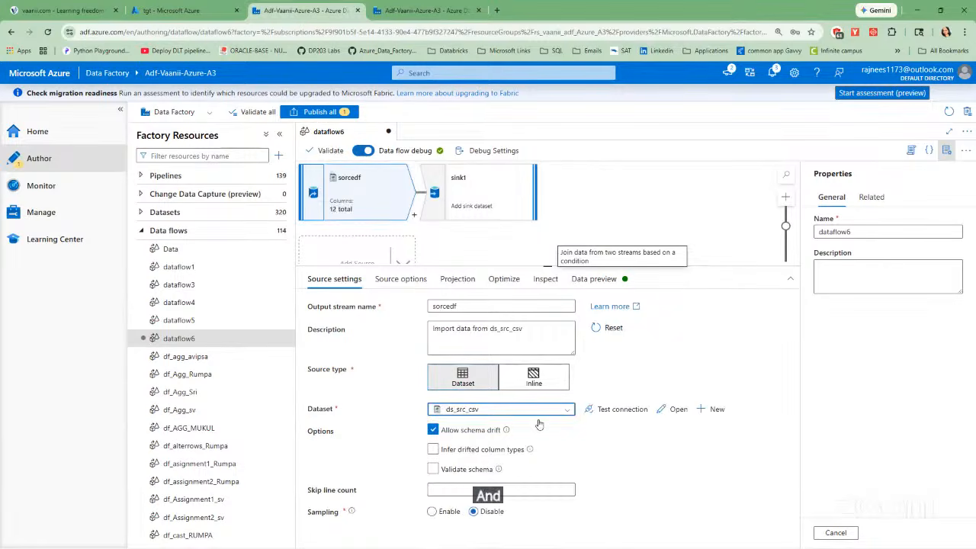
left_click(608, 411)
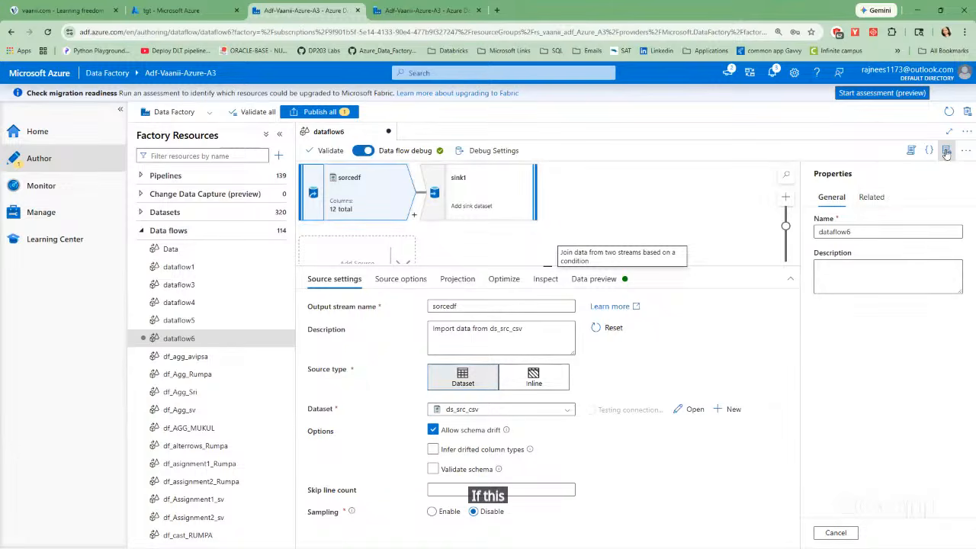
Rename the data flow as df_csv and hide its properties.
left_click(863, 231)
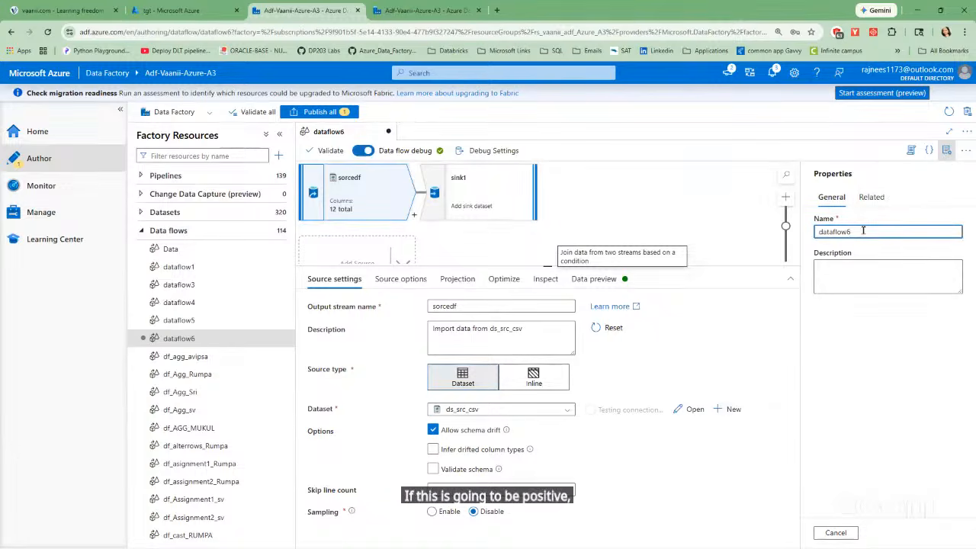
key("BackSpace")
key("BackSpace")
type("df_csv")
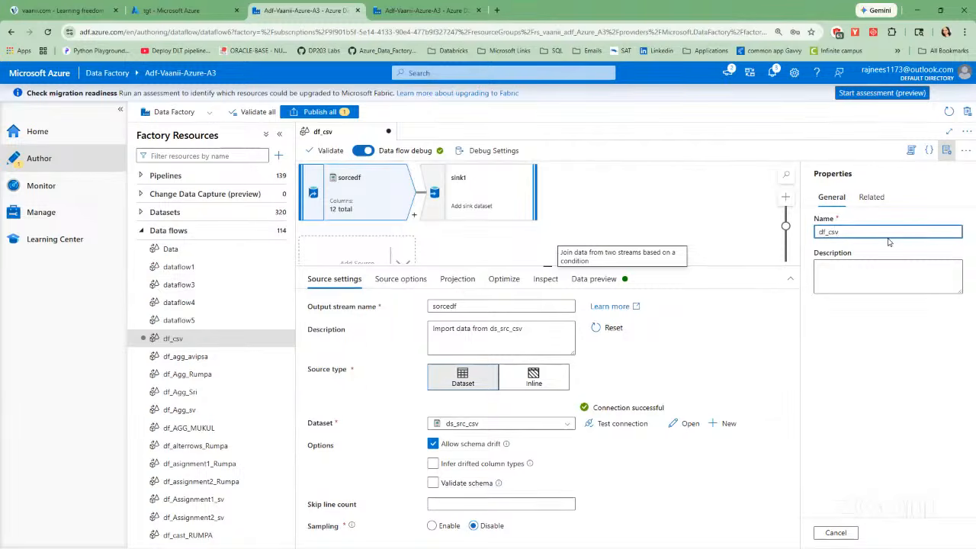
left_click(946, 152)
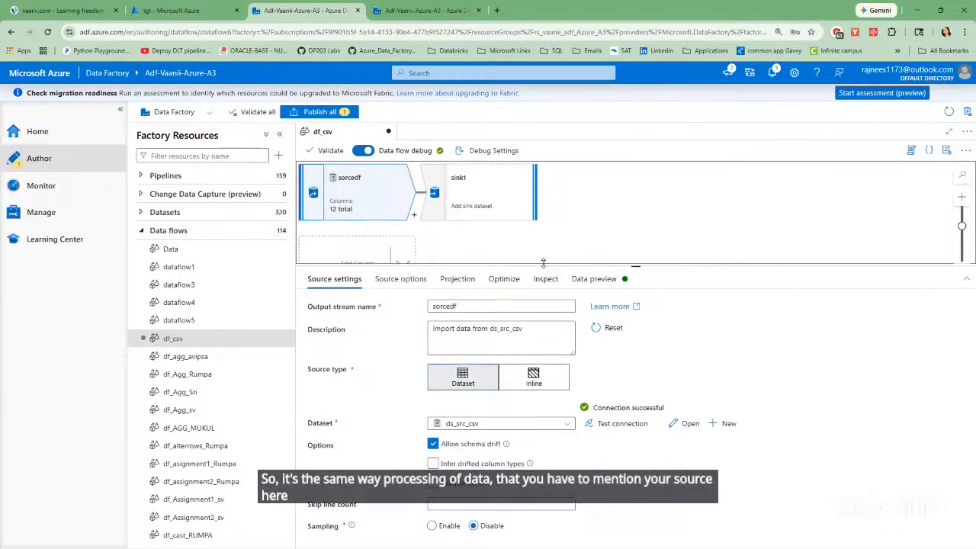
Enlarge the data flow canvas to show the sink1 settings, and collapse the factory's data flows list.
left_click_drag(542, 265, 556, 400)
left_click(493, 186)
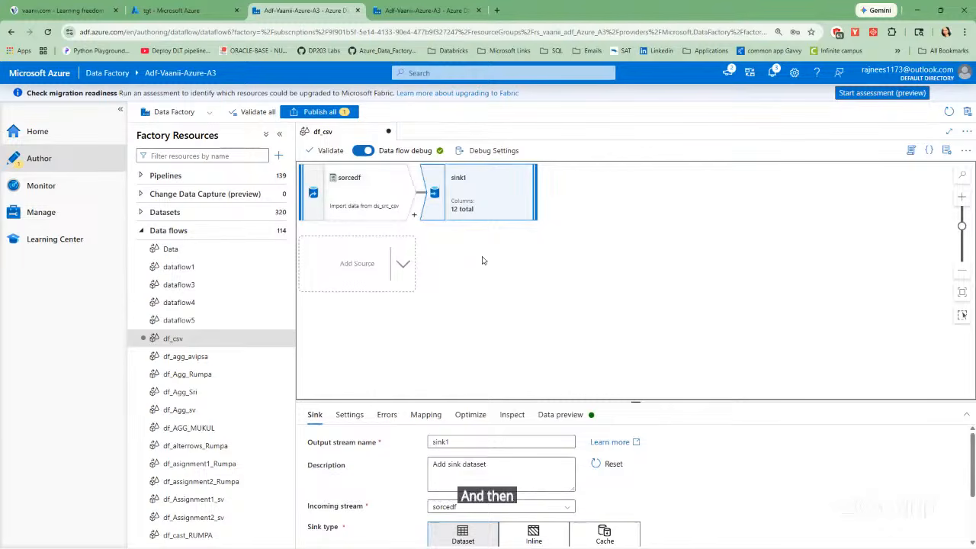
left_click(141, 231)
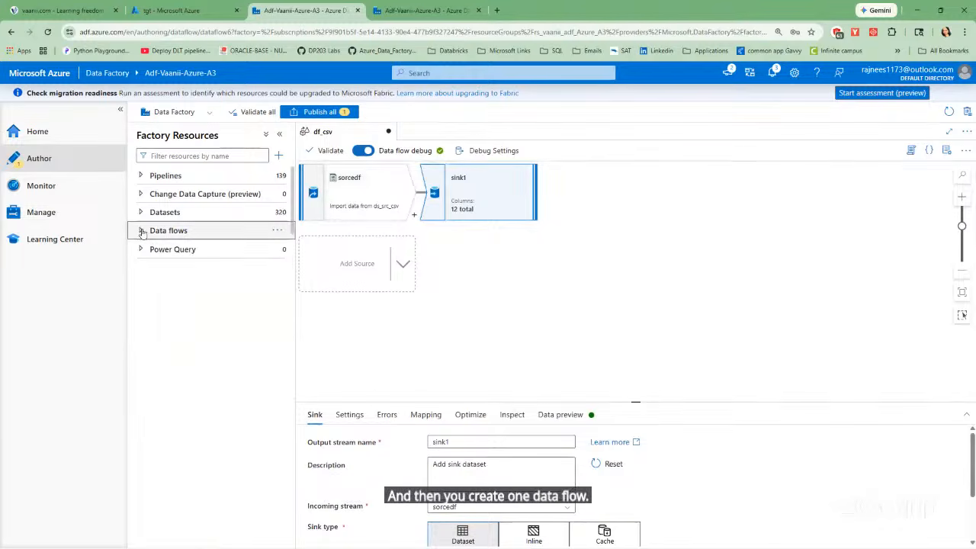
Enlarge the sink1 settings area and assign the ds_tgt_csv dataset to the sink.
left_click(197, 176)
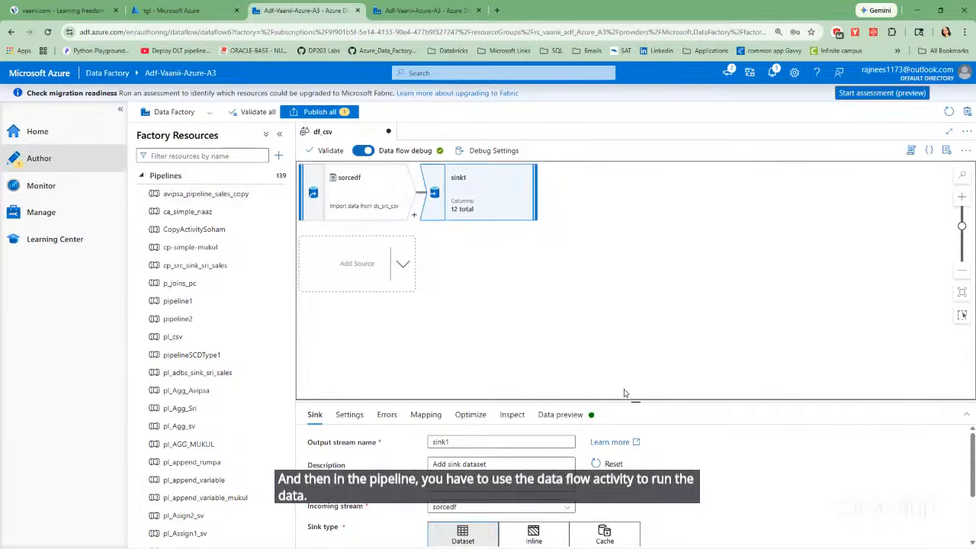
left_click_drag(635, 403, 607, 264)
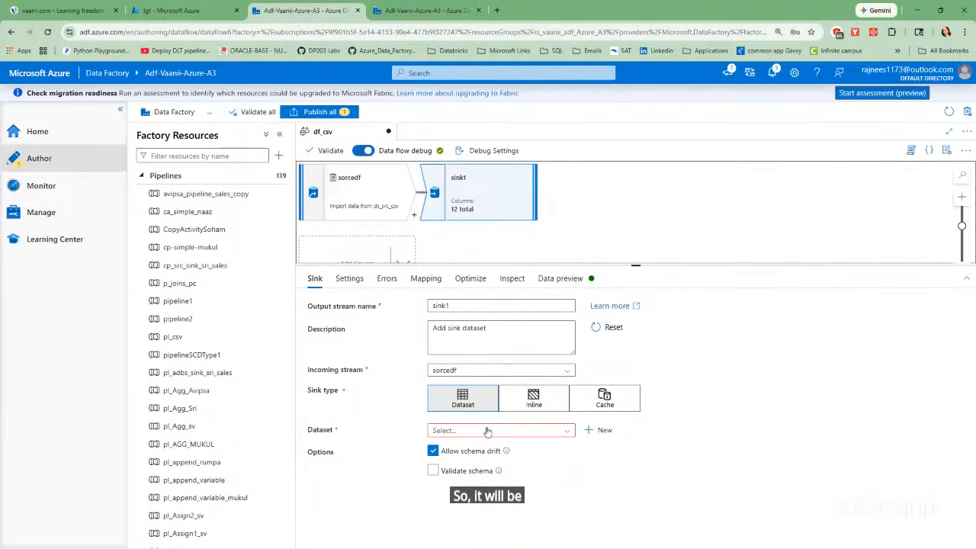
left_click(569, 431)
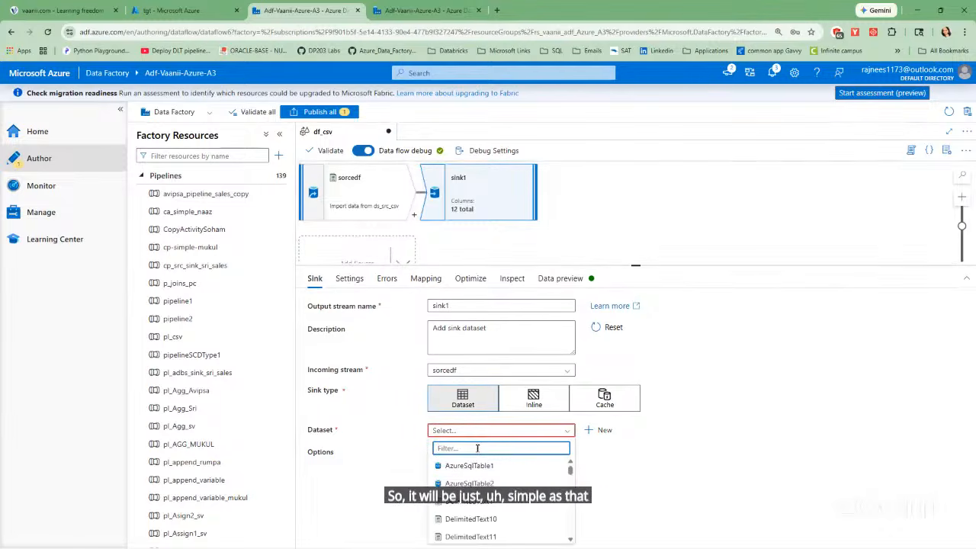
type("ds")
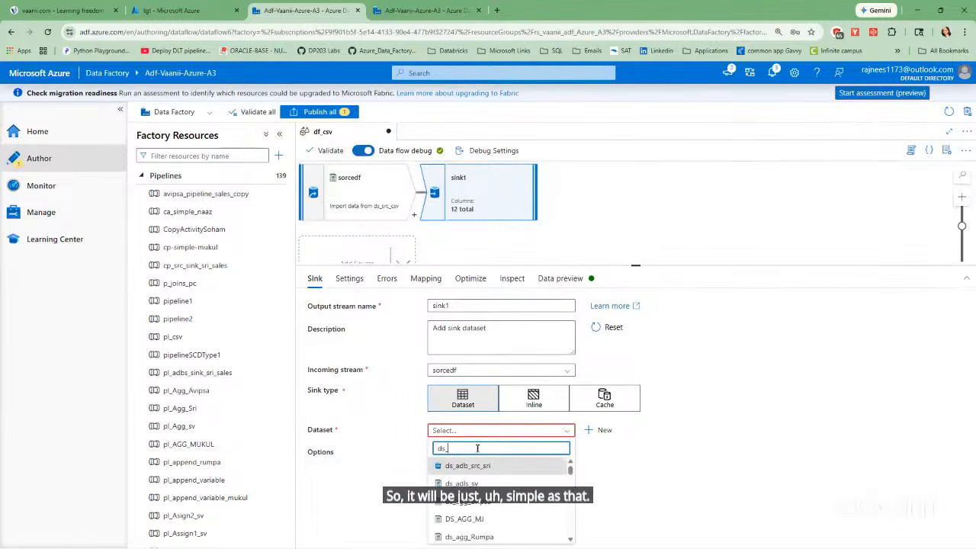
type("_")
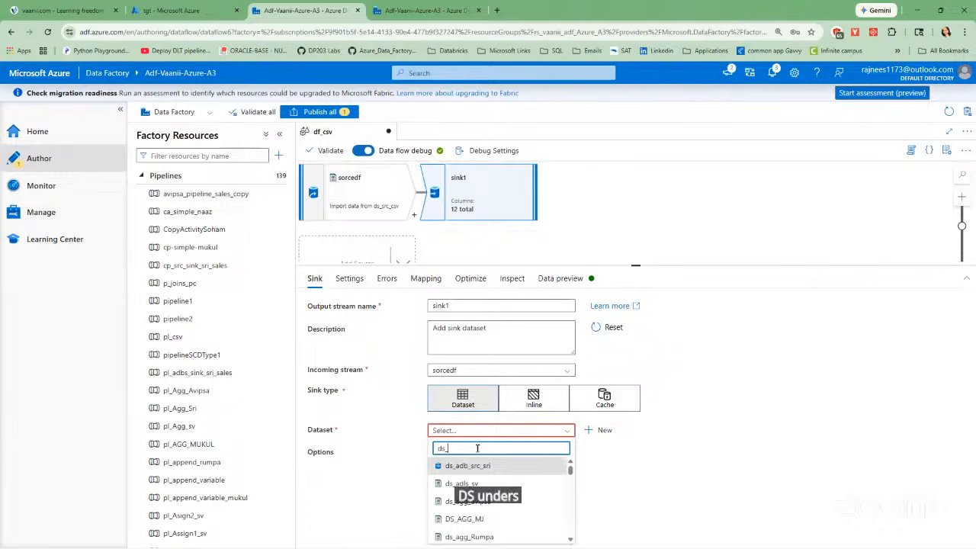
type("tgt")
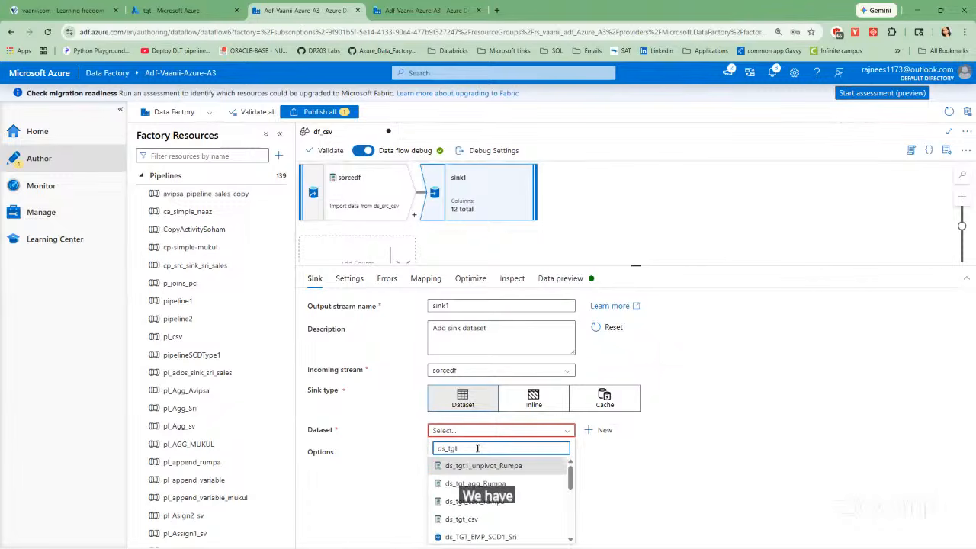
left_click(472, 520)
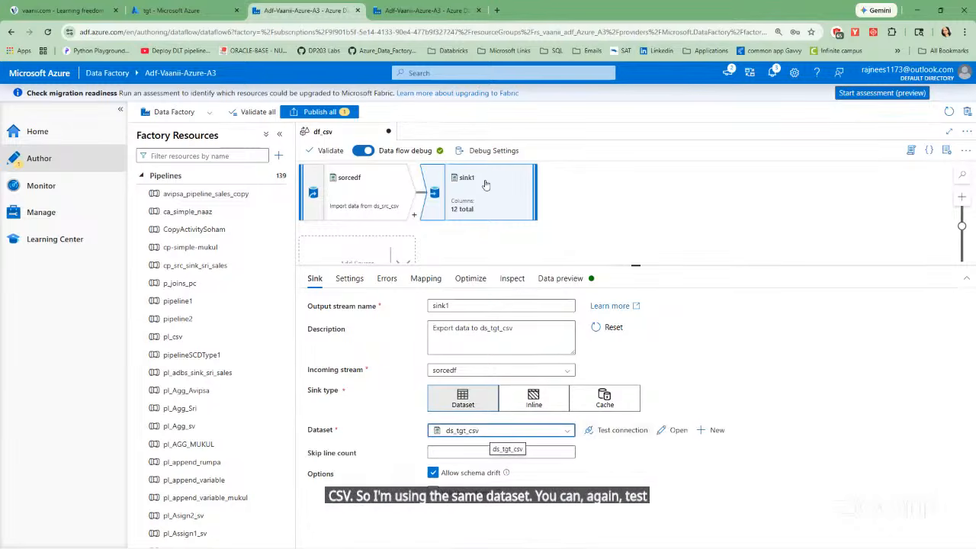
Rename the sink's output stream as sinkdf.
left_click(458, 304)
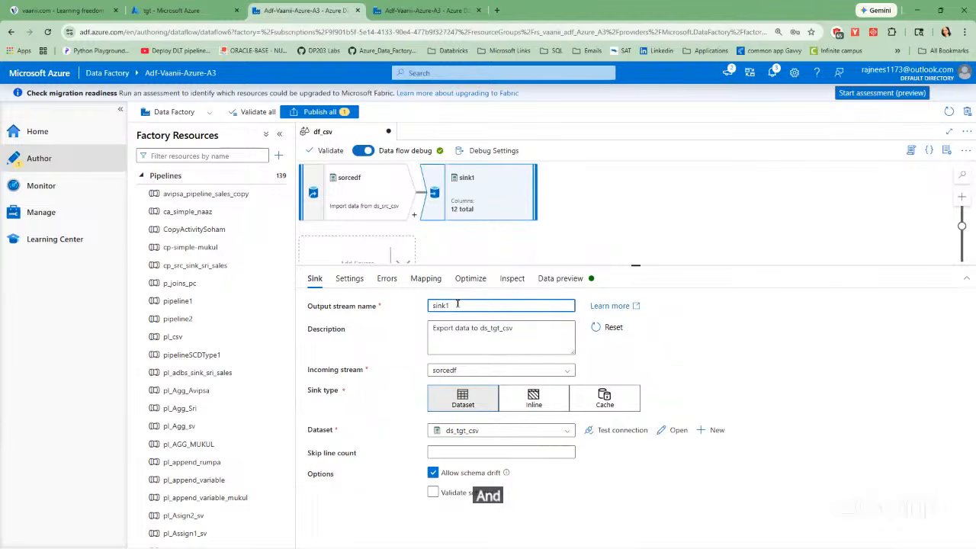
key("BackSpace")
key("BackSpace")
key("BackSpace")
key("BackSpace")
key("BackSpace")
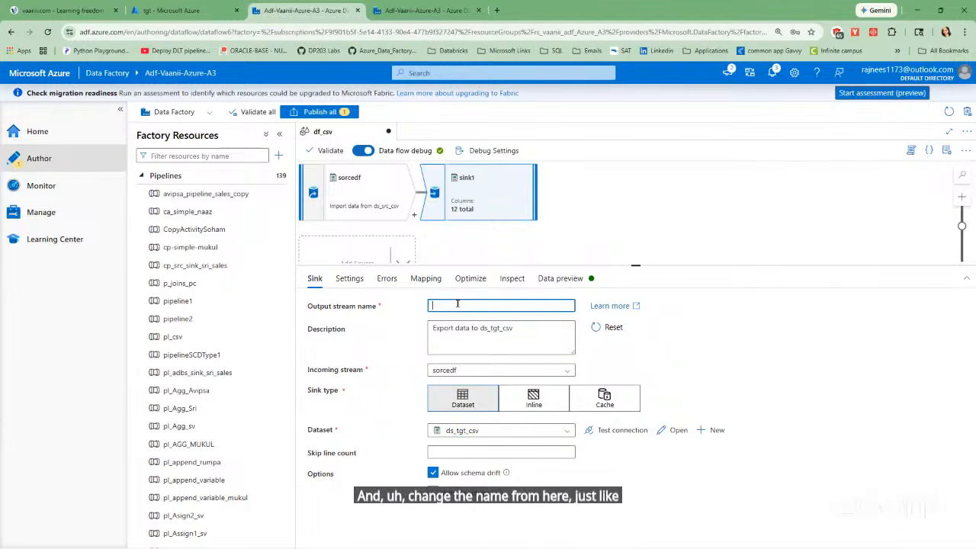
type("sinkdf")
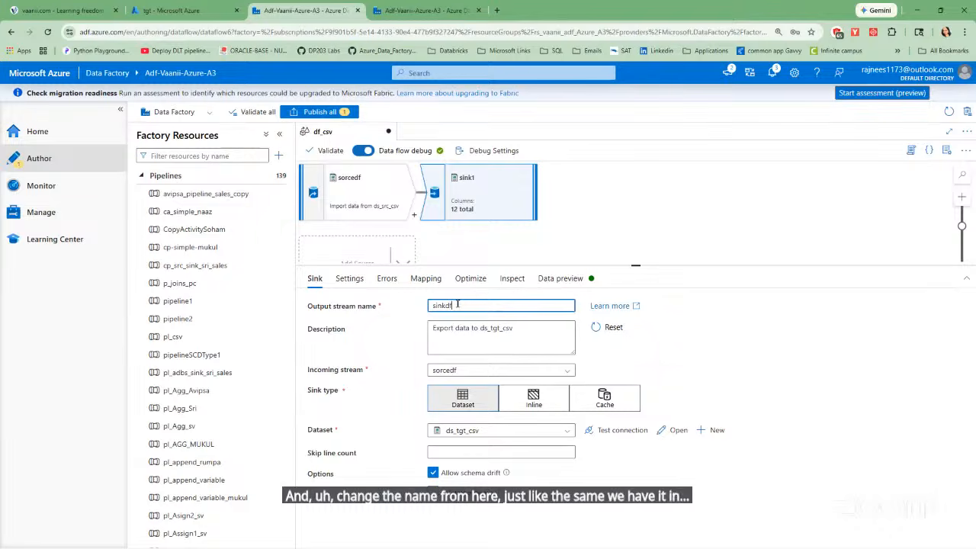
left_click(713, 307)
Correct the source's output stream name to sourcedf.
left_click(373, 200)
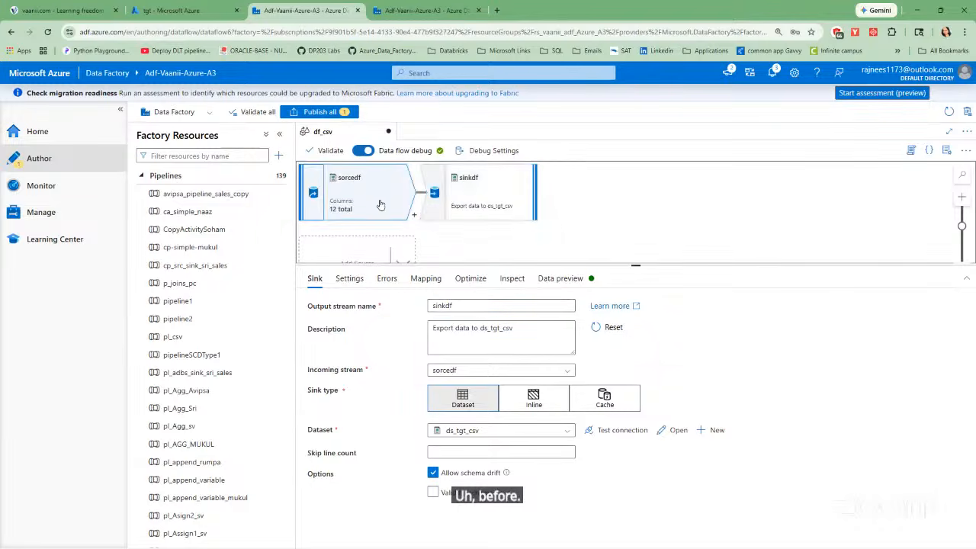
left_click(441, 305)
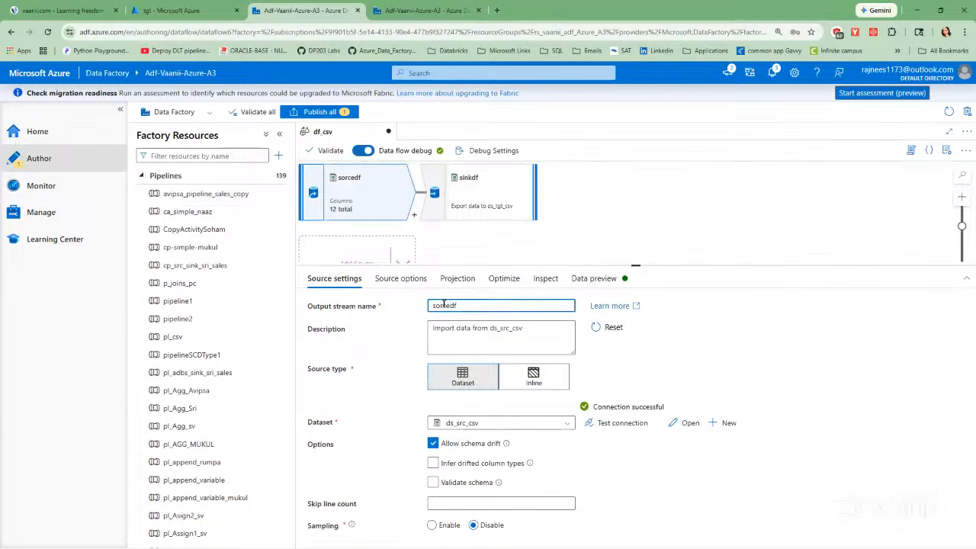
key("Tab")
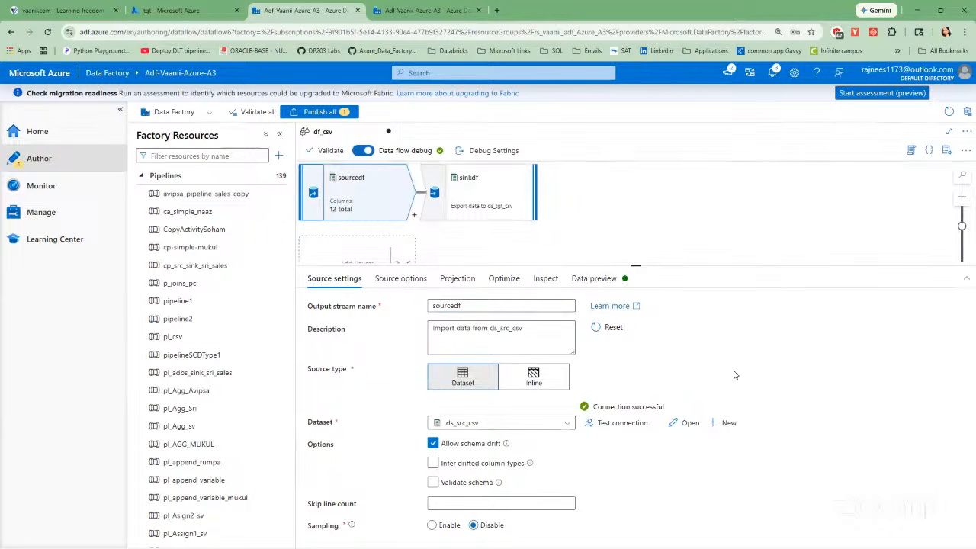
Load the data preview of the sourcedf source and look through its rows.
left_click(490, 209)
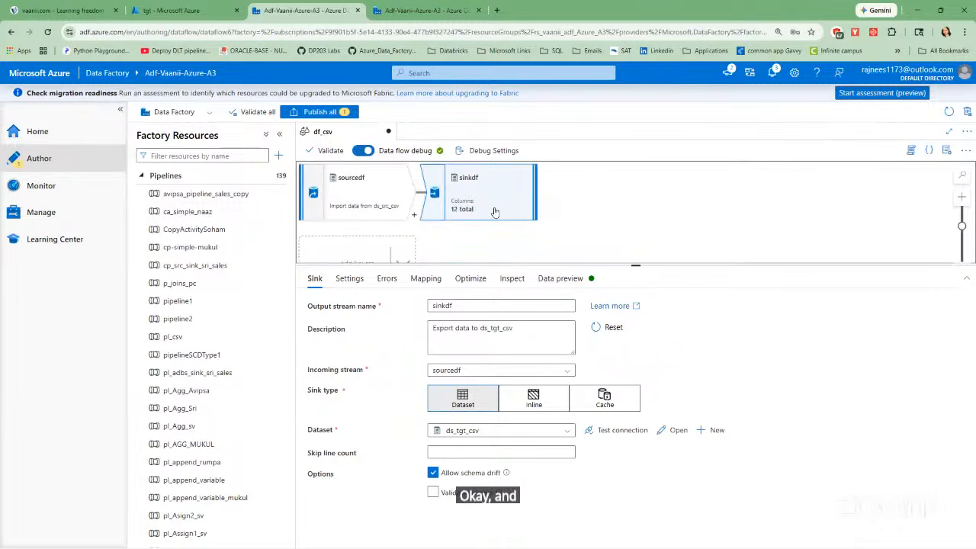
left_click(391, 206)
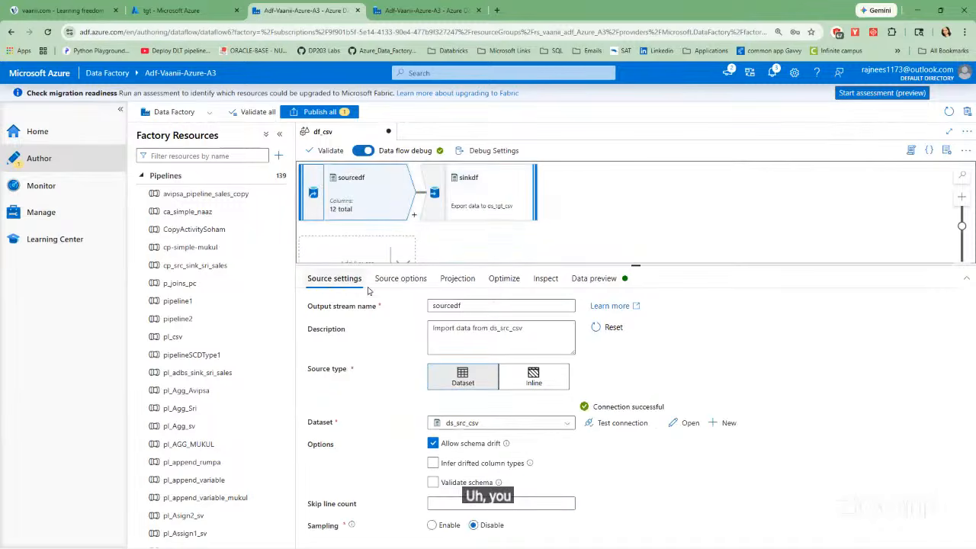
left_click(583, 279)
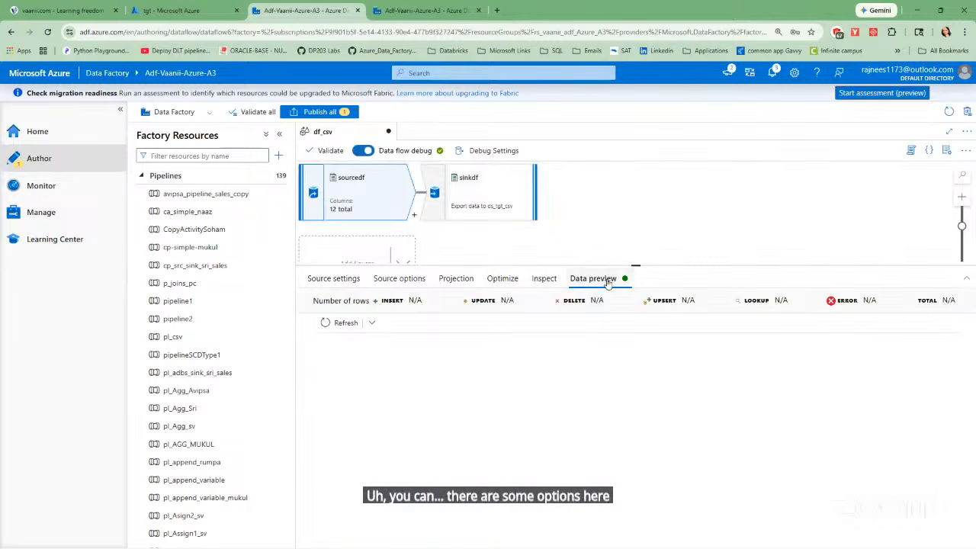
left_click(326, 322)
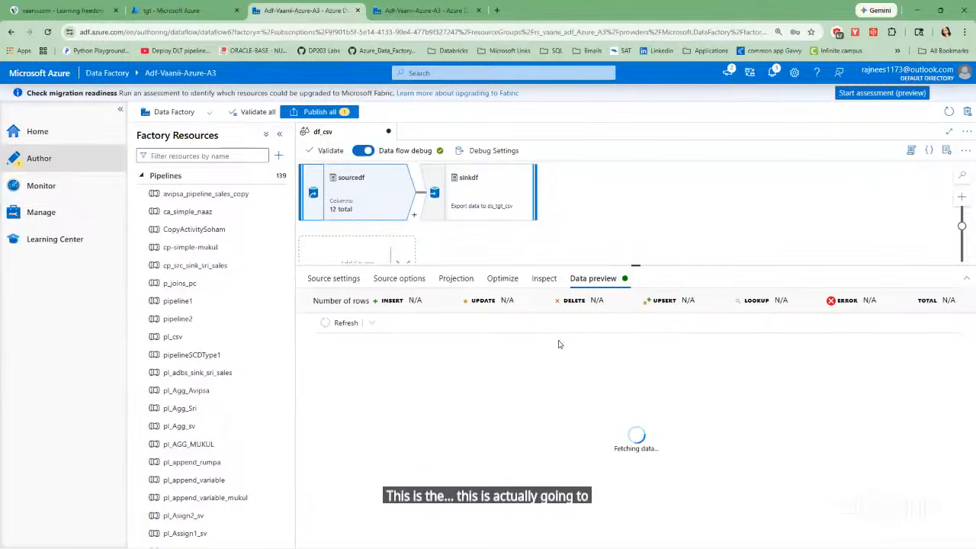
scroll(416, 349, "down", 3)
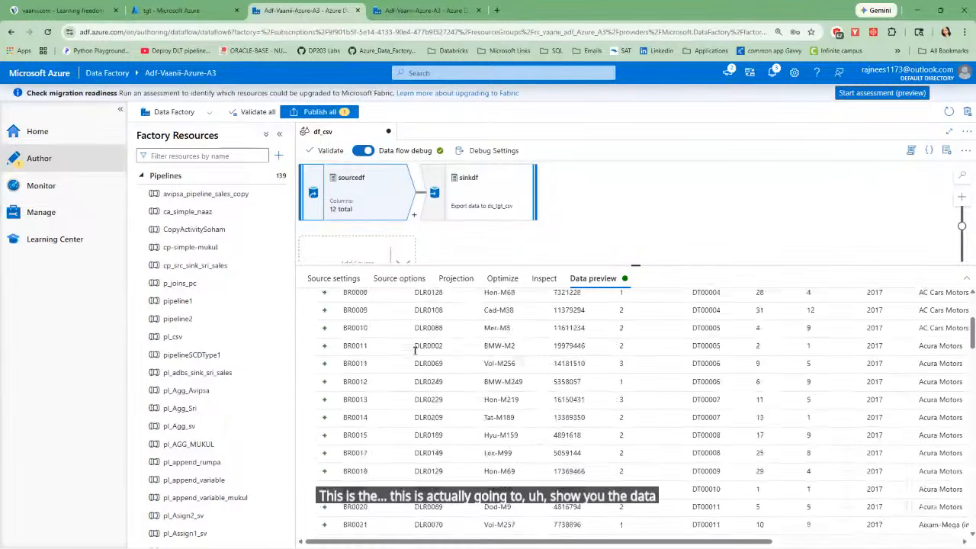
scroll(416, 349, "up", 5)
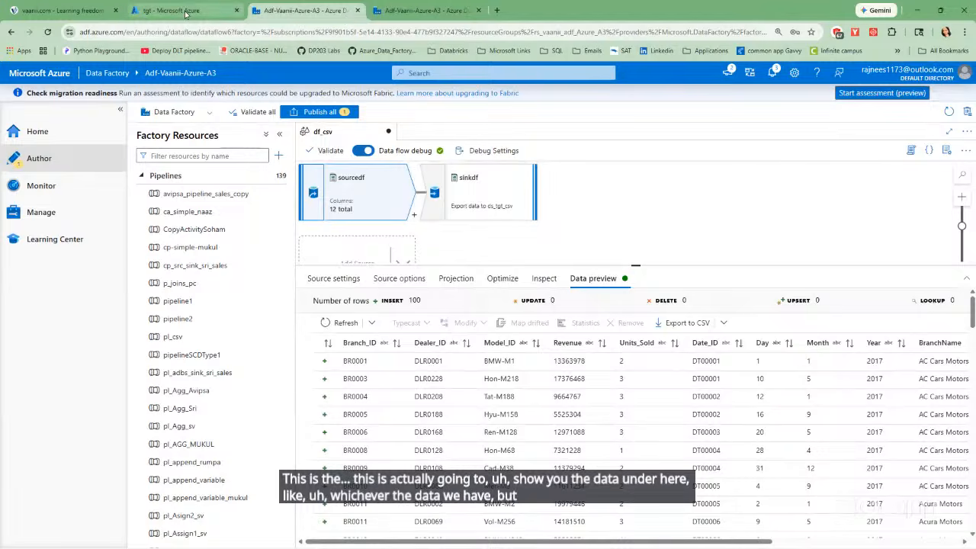
Switch to the Azure portal, delete SalesData.csv from the tgt container and refresh the blob list.
left_click(185, 13)
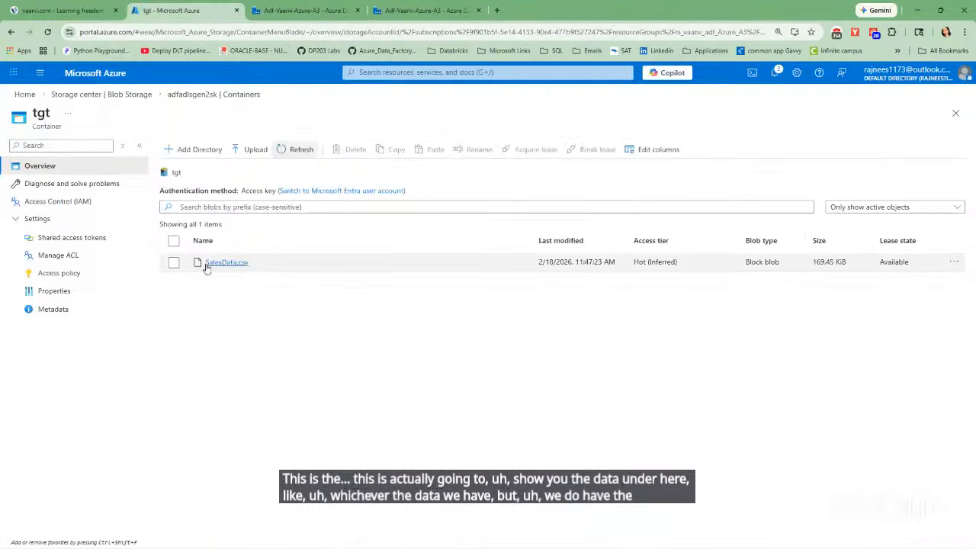
left_click(174, 262)
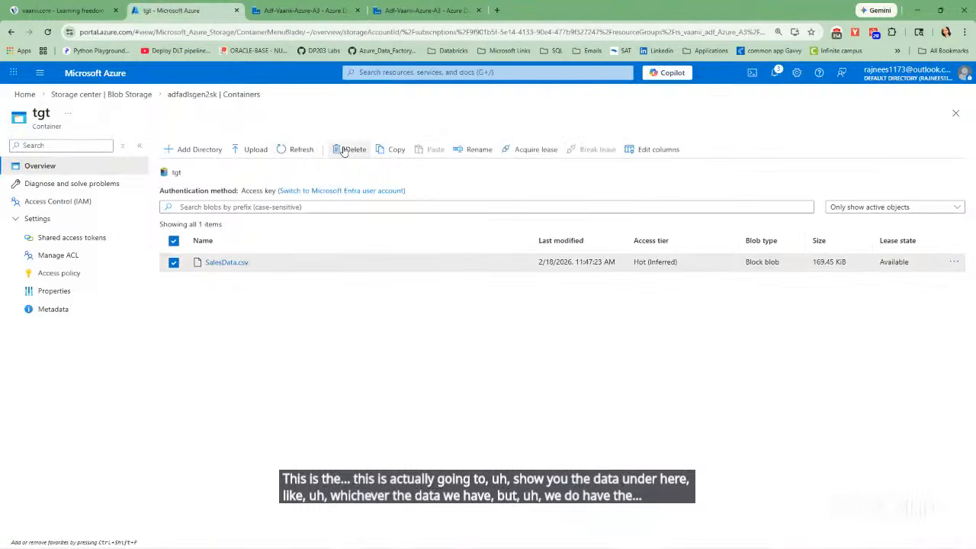
left_click(343, 150)
left_click(558, 394)
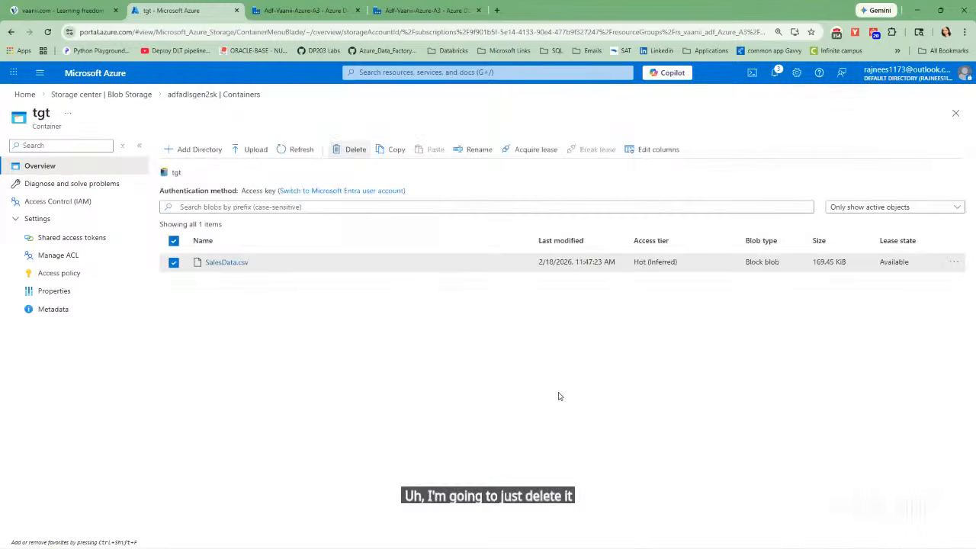
left_click(300, 151)
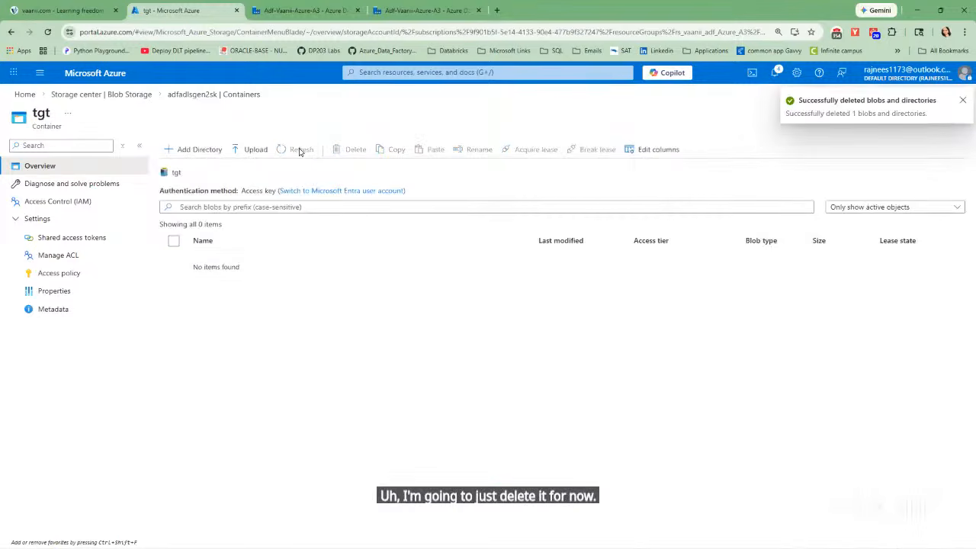
Return to Data Factory, load the data preview of the sinkdf sink and enlarge the data flow canvas.
left_click(305, 10)
left_click(461, 173)
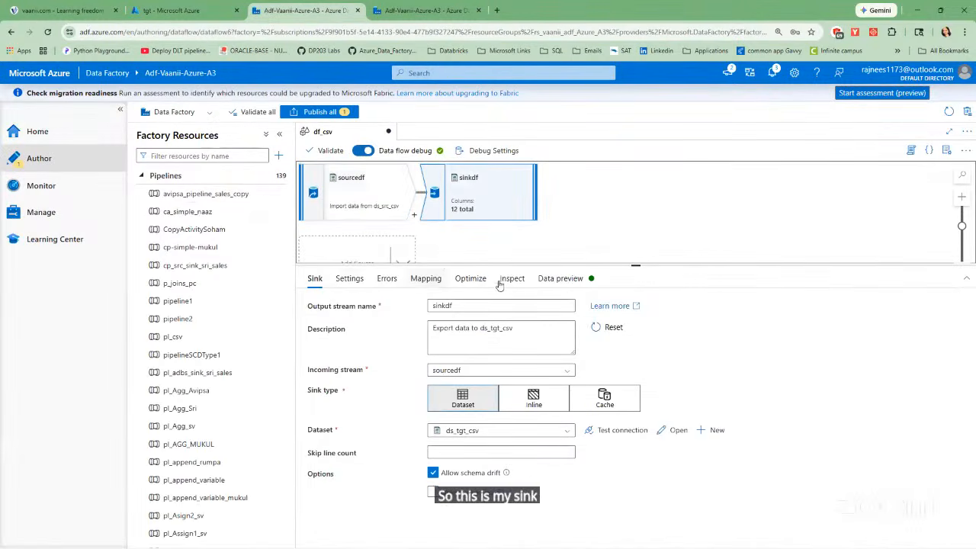
left_click(558, 278)
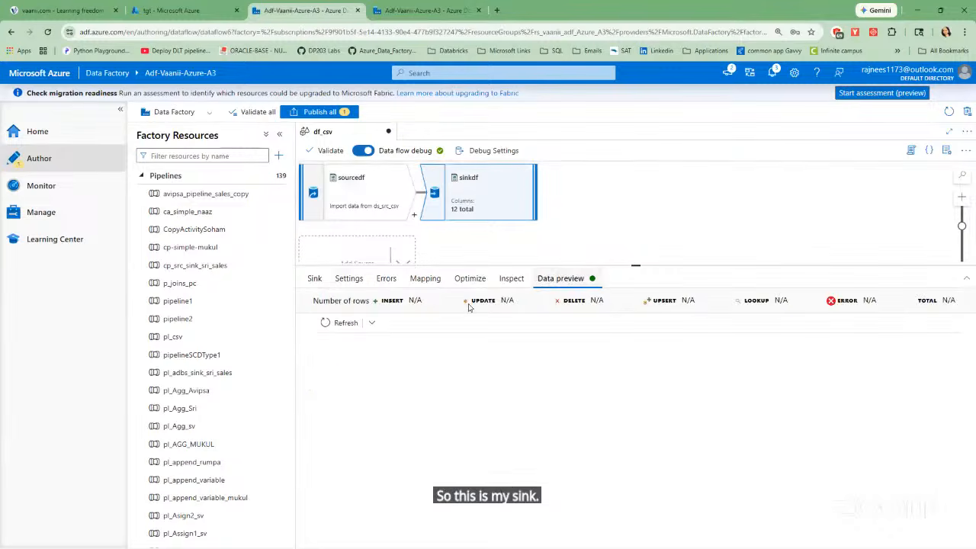
left_click(343, 322)
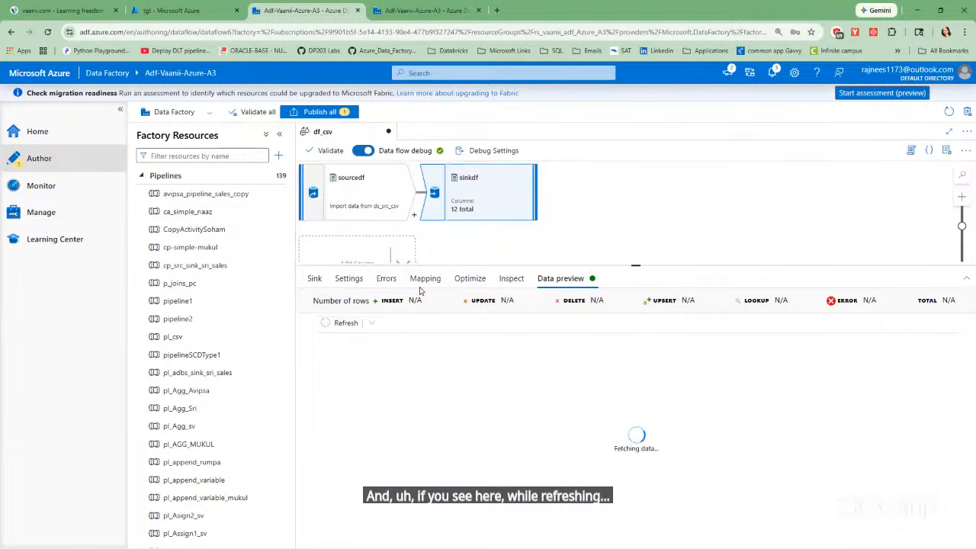
left_click_drag(634, 267, 635, 364)
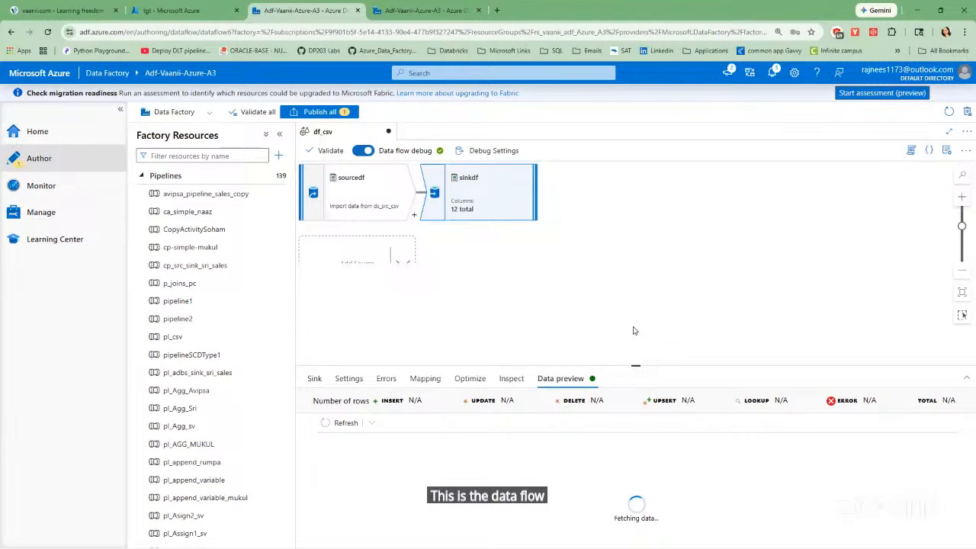
Create a new pipeline and add a Data flow activity to its canvas.
left_click(141, 176)
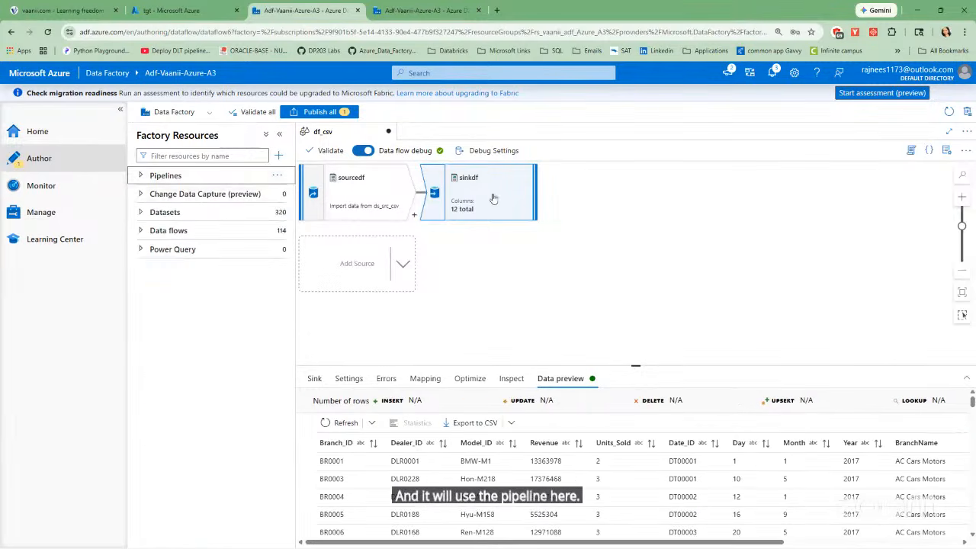
left_click(190, 177)
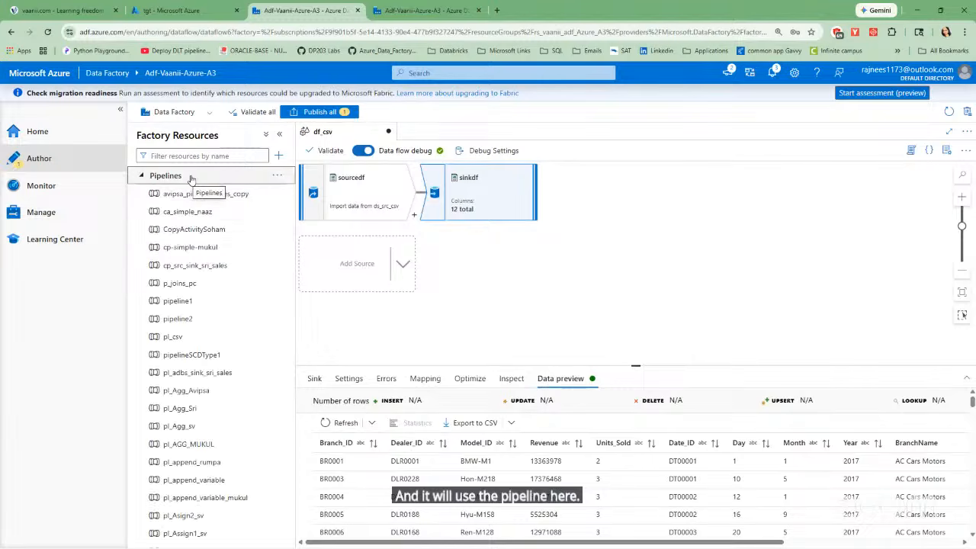
left_click(279, 178)
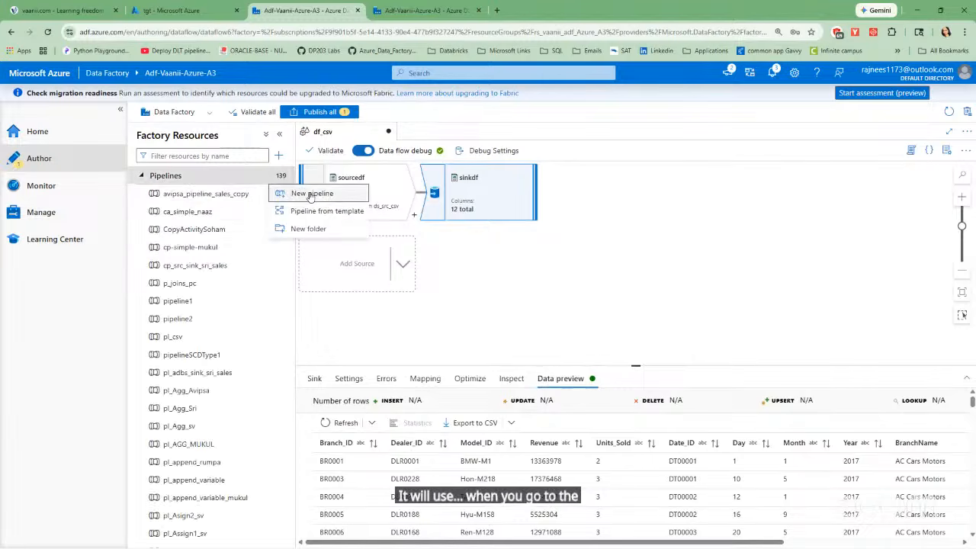
left_click(311, 193)
left_click(345, 173)
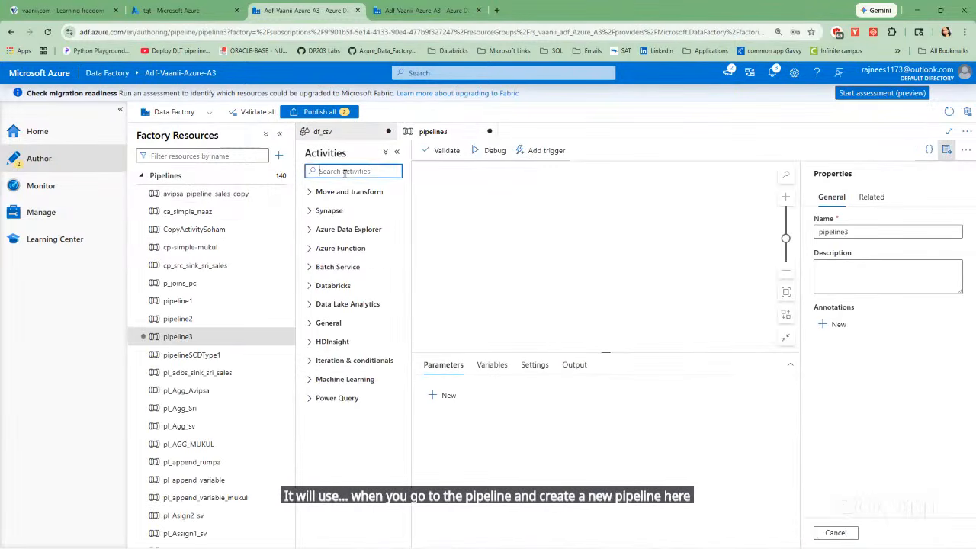
type("data")
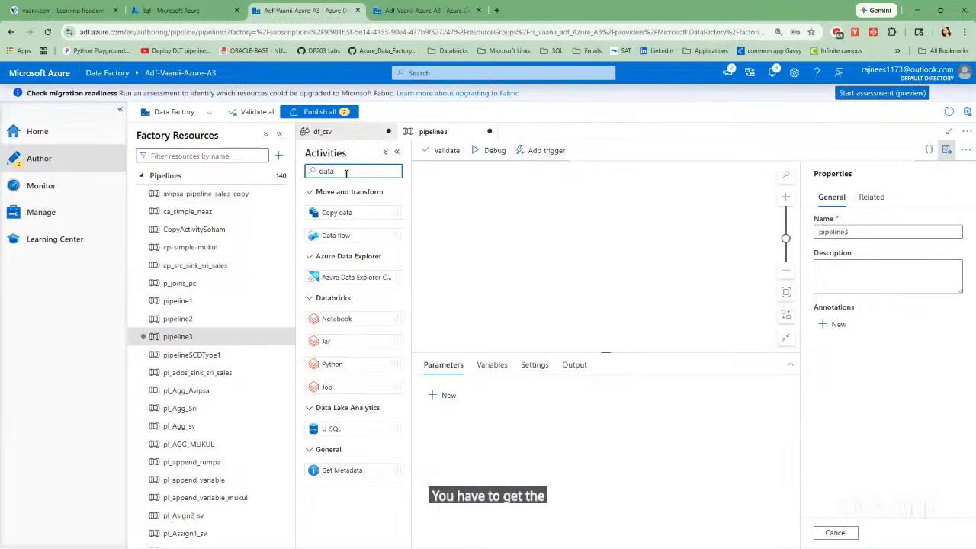
left_click_drag(357, 235, 624, 229)
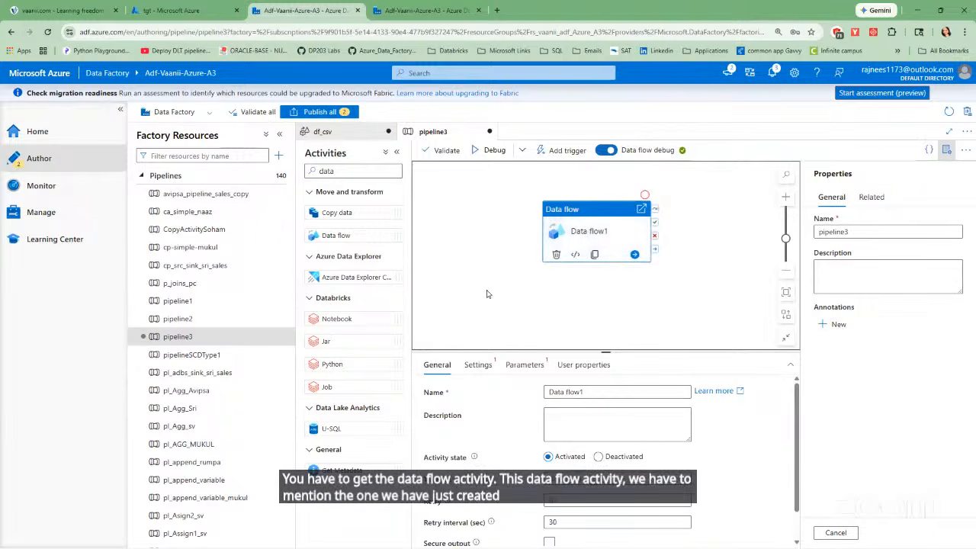
Hide the pipeline properties and the factory's pipelines list, and move the Data flow activity slightly up on the canvas.
left_click(945, 149)
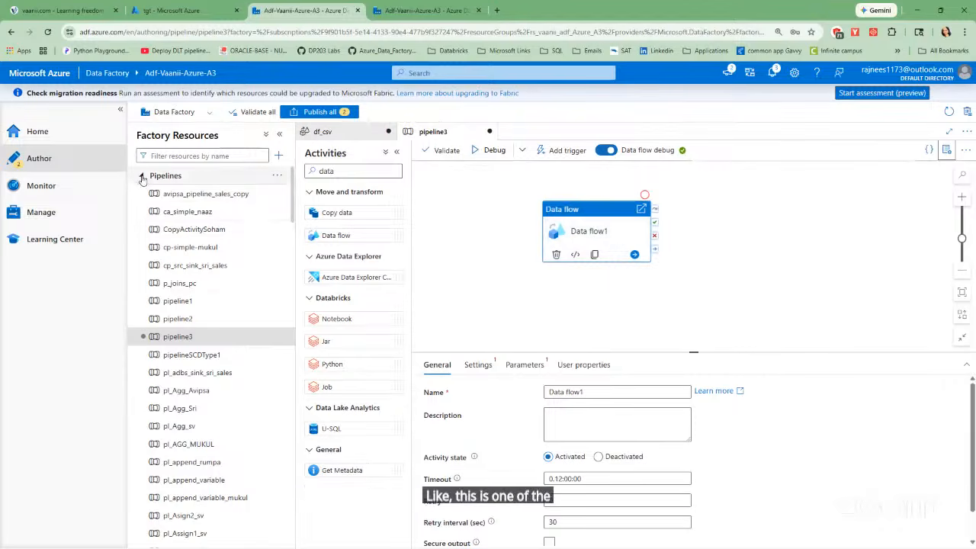
left_click(166, 175)
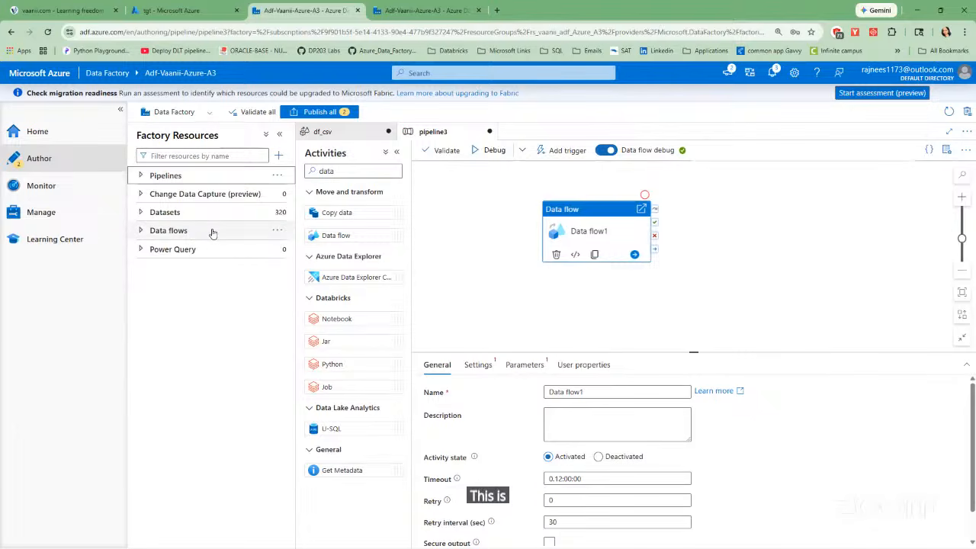
left_click_drag(599, 219, 597, 207)
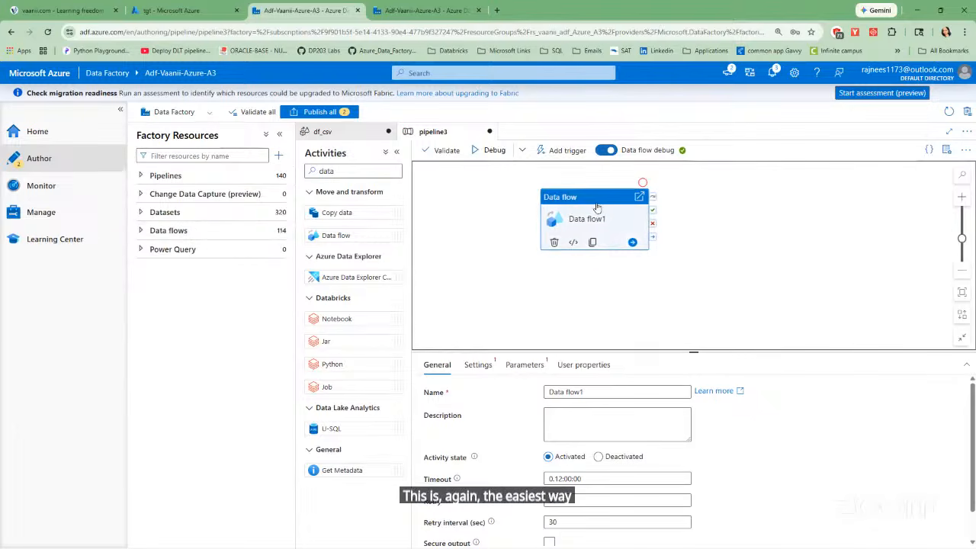